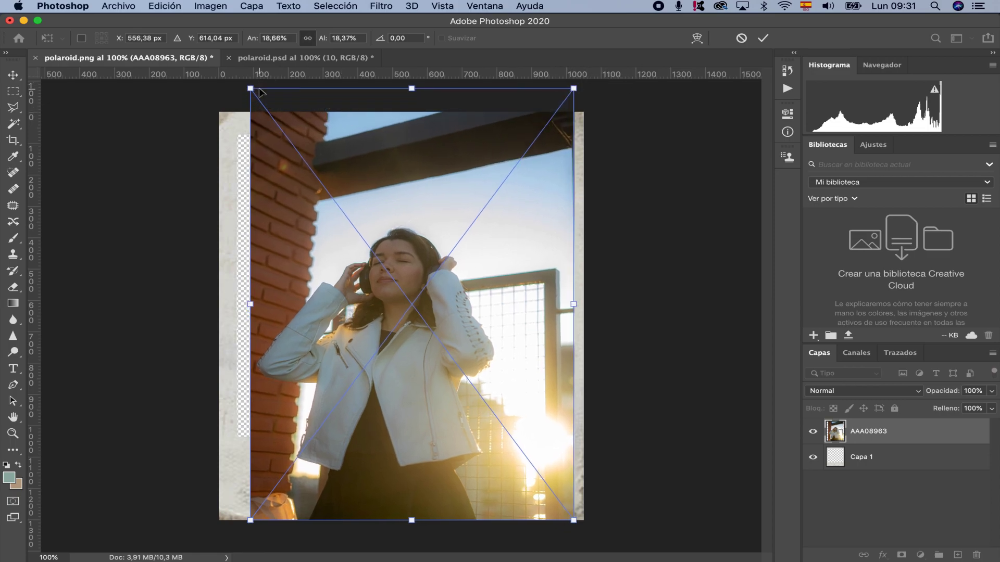
Enlarge the AAA08963 photo to about 20% width and 19% height and fit it behind the Capa 1 polaroid frame, filling its opening
left_click_drag(251, 89, 226, 69)
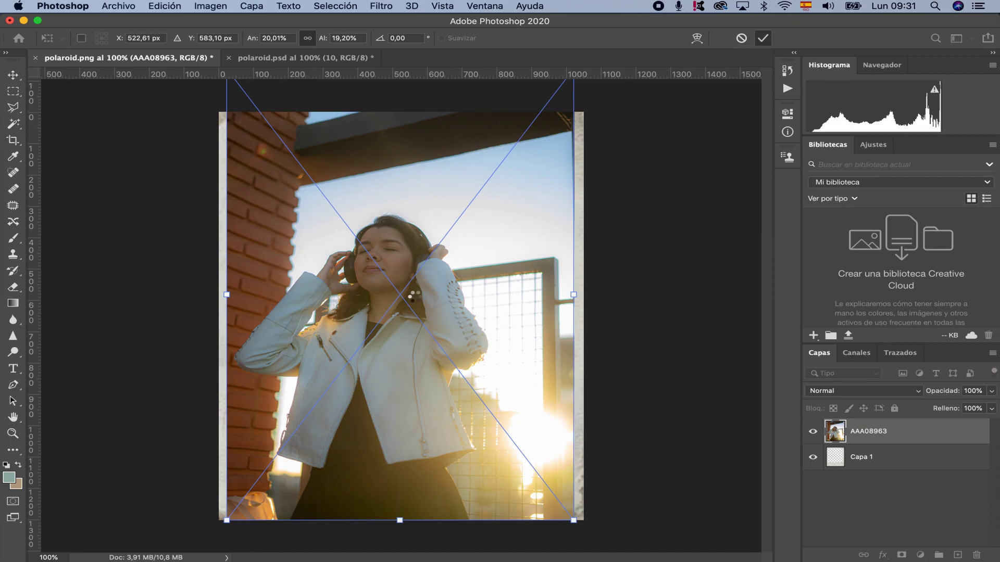
key("Return")
left_click_drag(867, 433, 828, 476)
left_click_drag(443, 384, 441, 330)
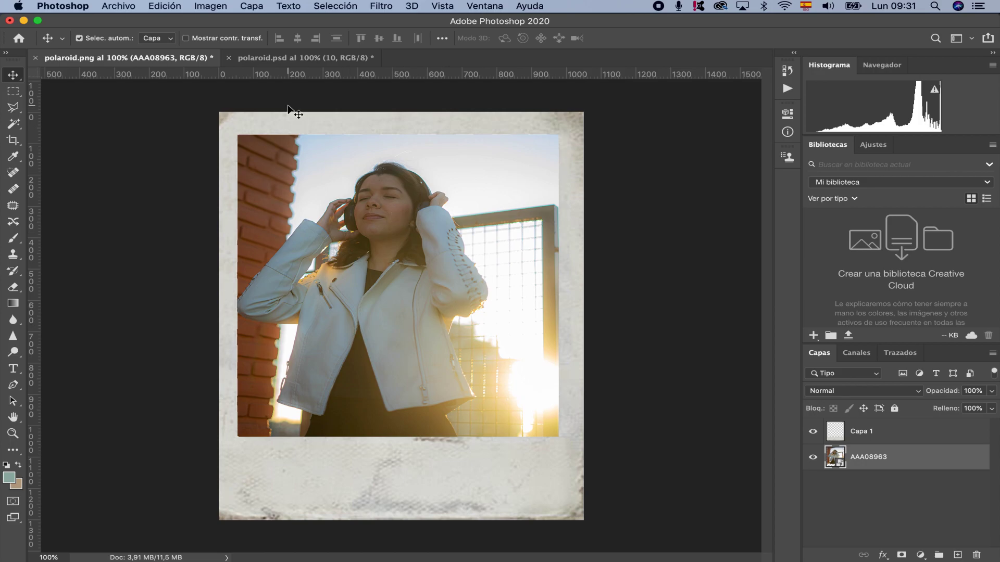
In polaroid.psd, hide groups 10 through 5 one at a time to view the finished polaroid beneath each
left_click(290, 58)
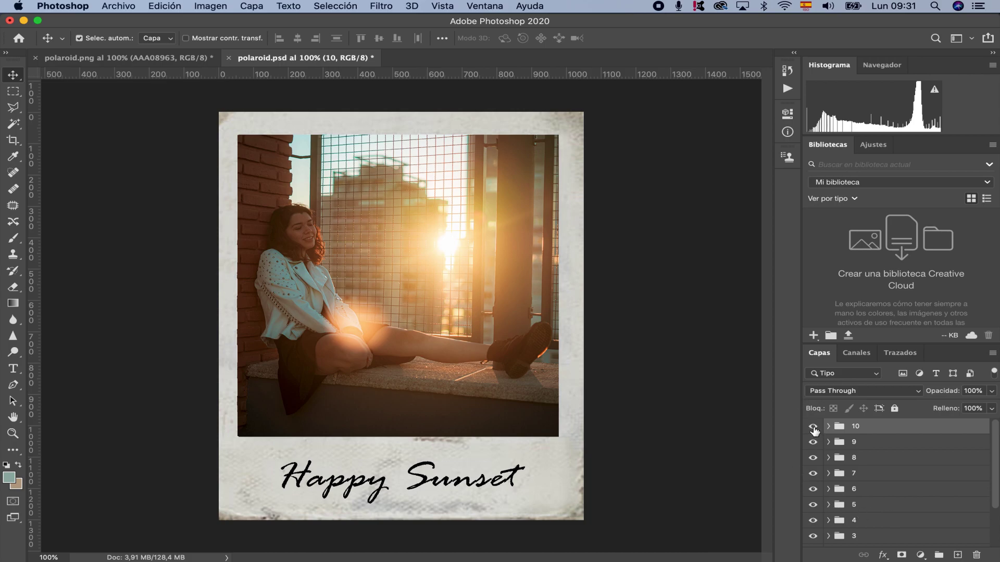
left_click(813, 428)
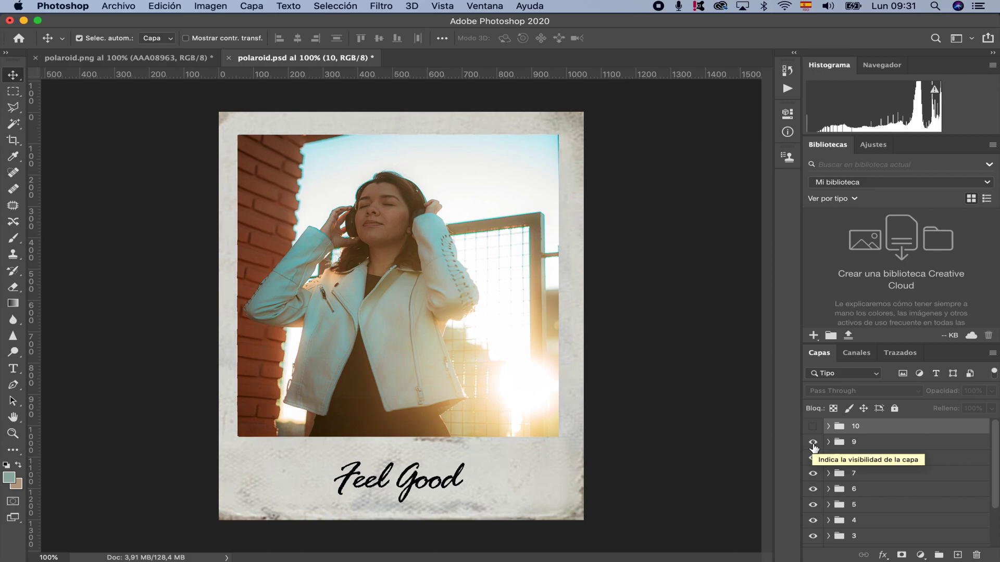
left_click(814, 445)
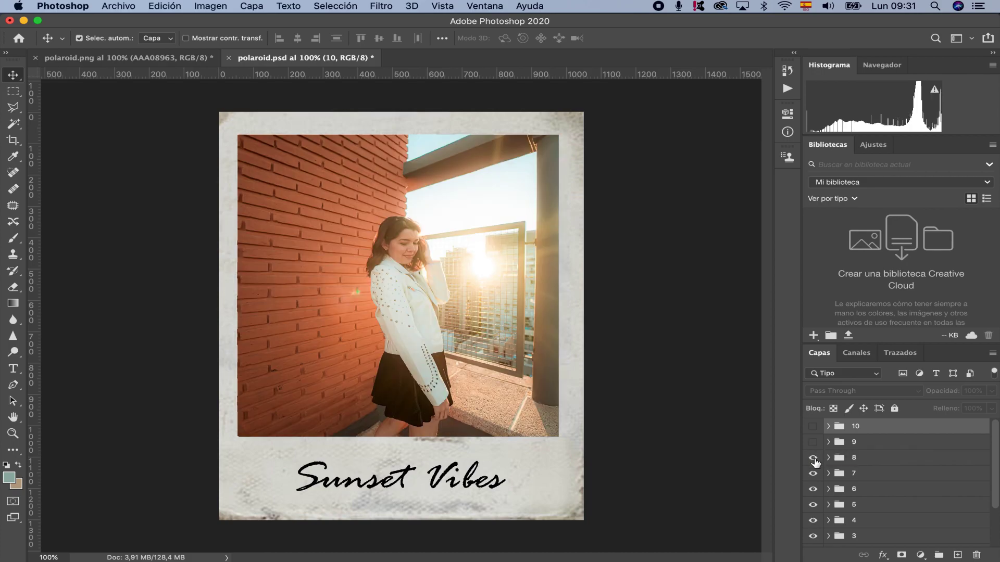
left_click(813, 459)
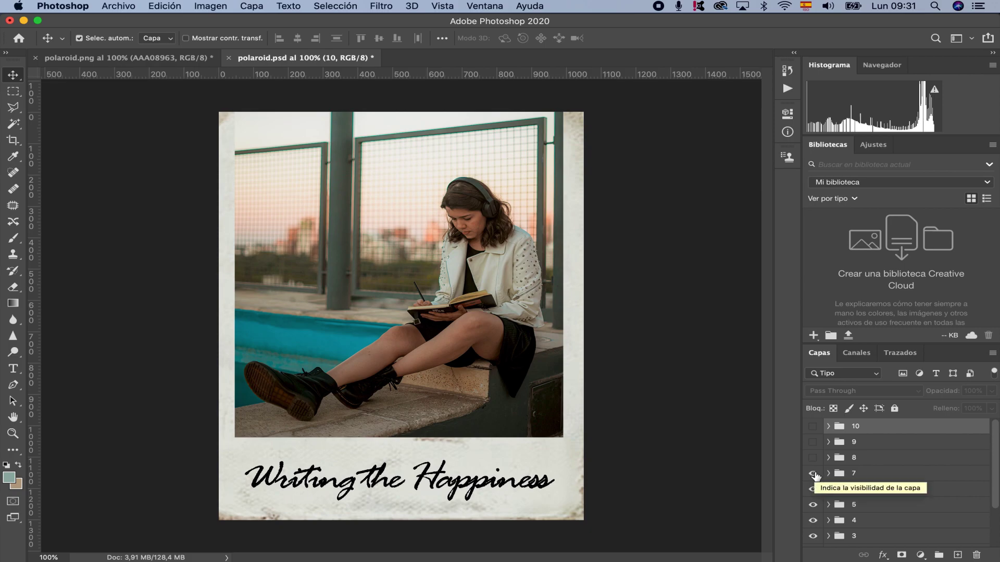
left_click(813, 474)
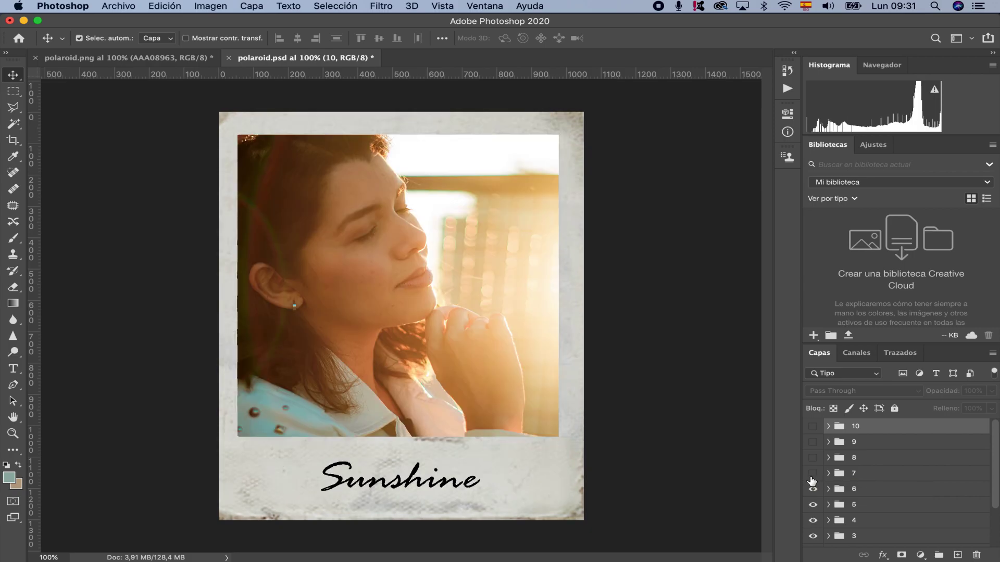
left_click(813, 489)
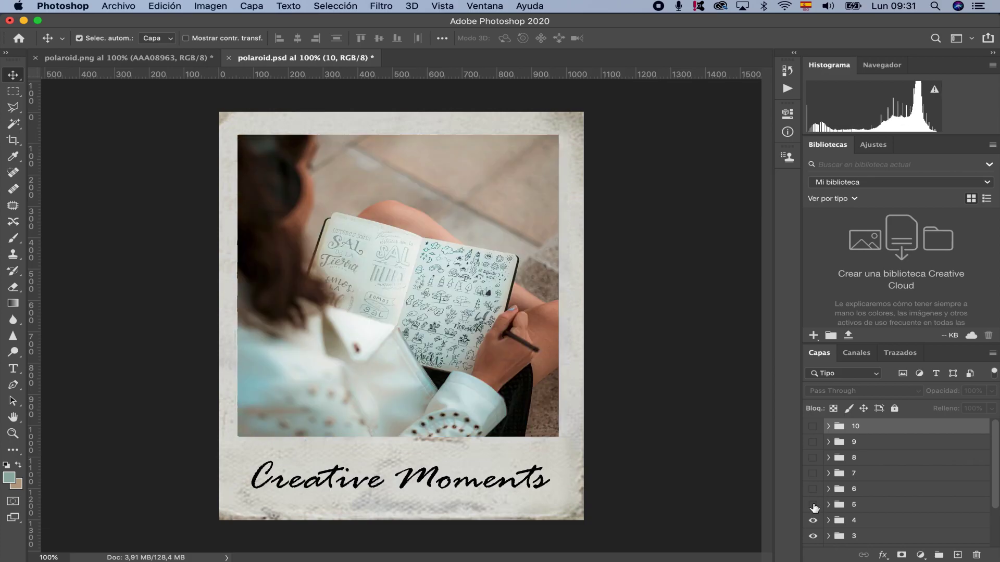
left_click(814, 505)
scroll(815, 493, "down", 2)
scroll(815, 494, "down", 2)
scroll(811, 481, "up", 5)
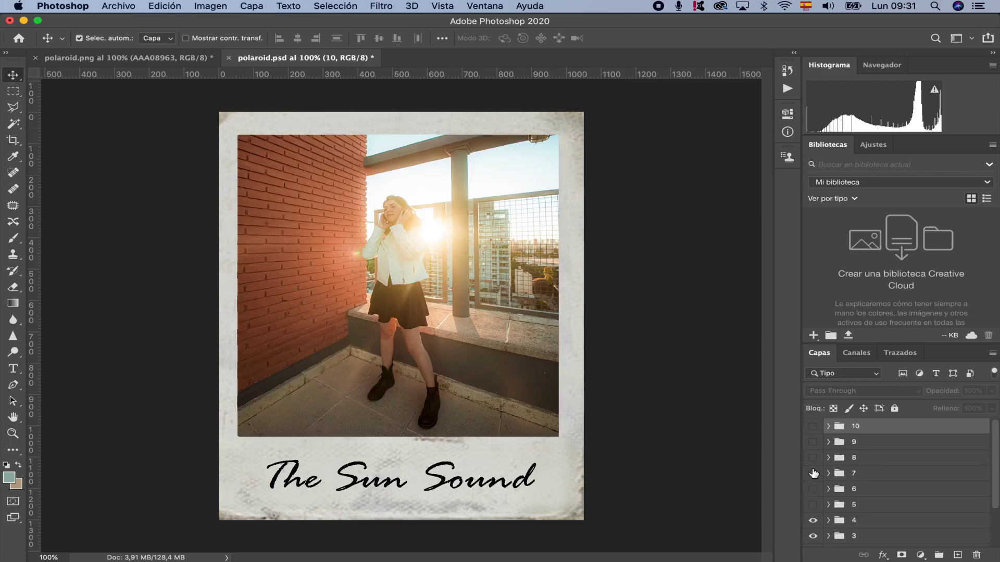
Return to polaroid.png, select the Capa 1 frame layer and hide the AAA08963 photo layer
left_click(147, 58)
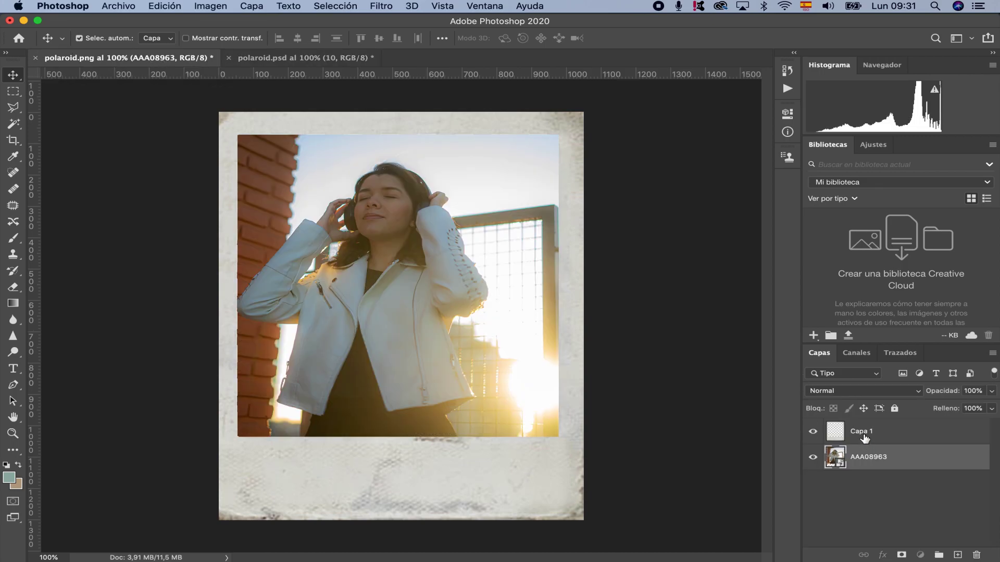
left_click(864, 439)
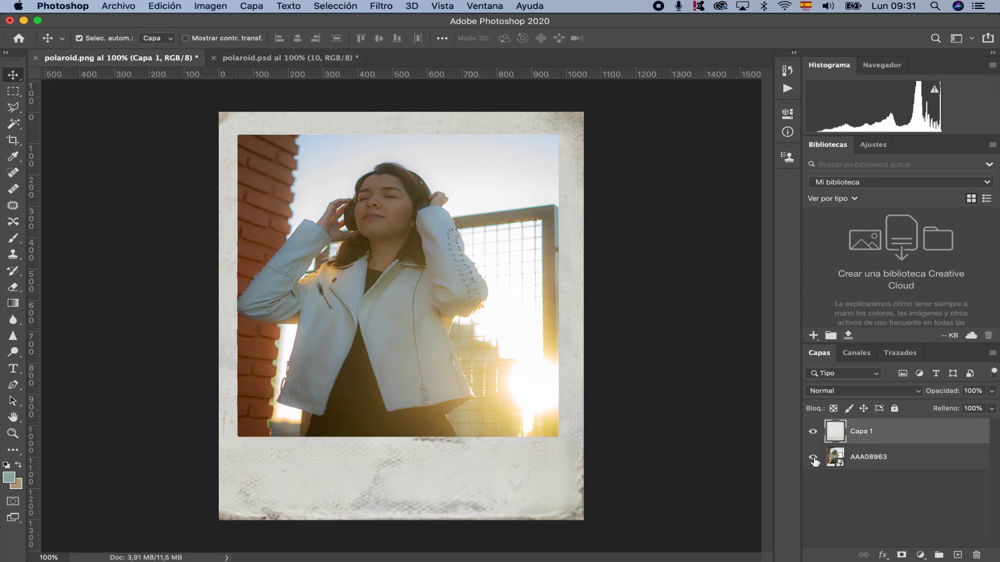
left_click(813, 458)
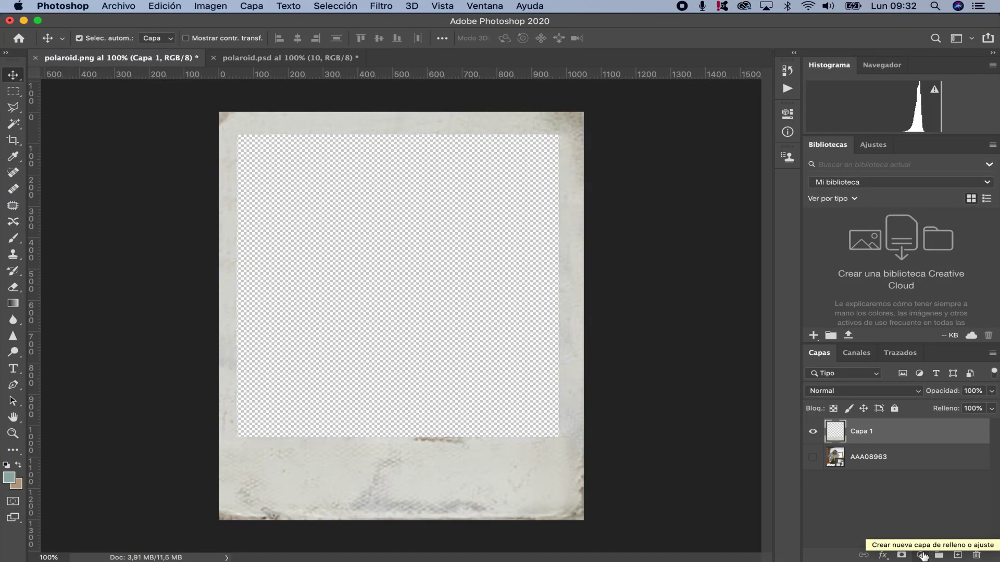
Add a black solid color fill layer, place it directly beneath the Capa 1 frame layer and hide it
left_click(921, 556)
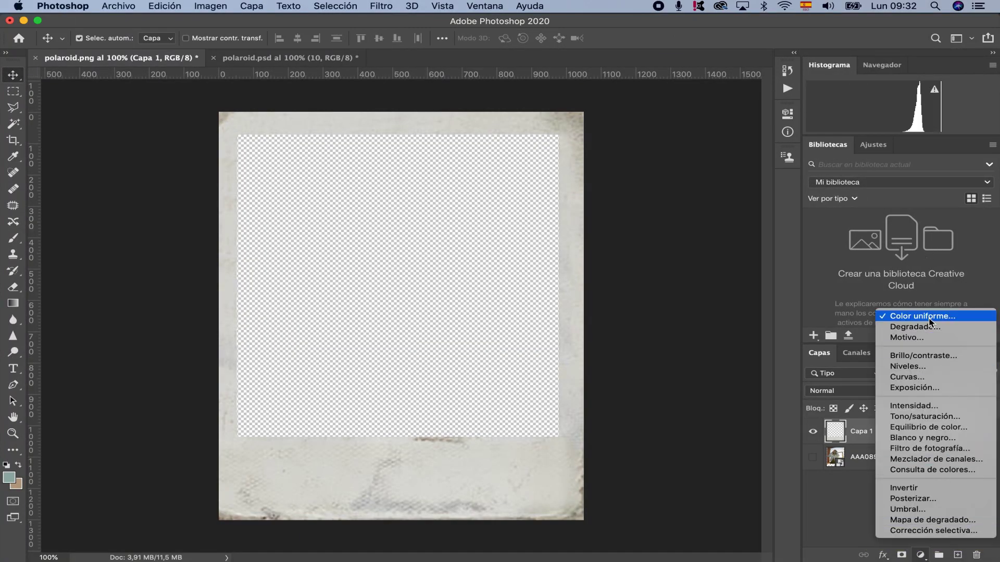
left_click(923, 316)
left_click_drag(610, 210, 676, 308)
left_click(806, 139)
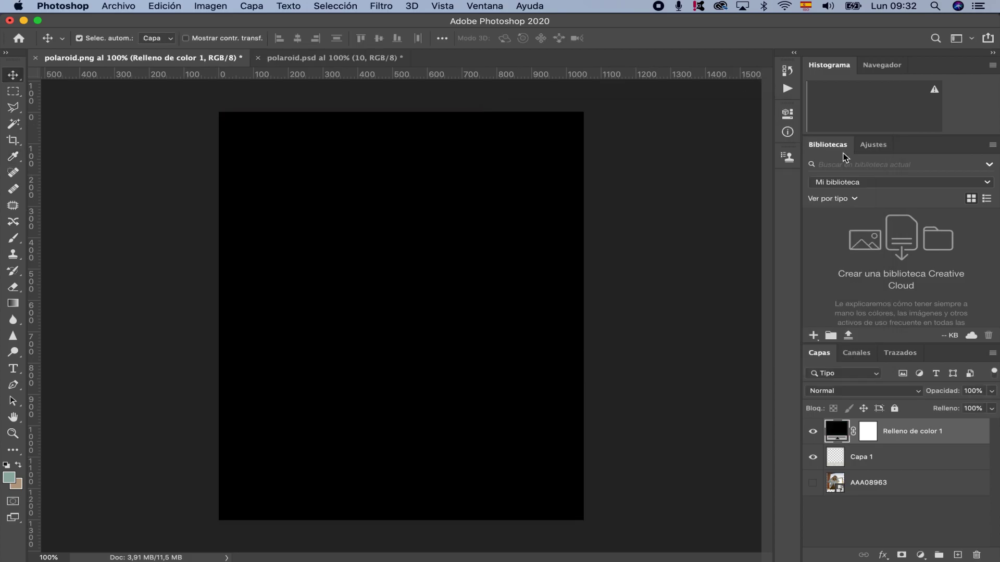
left_click_drag(898, 433, 897, 475)
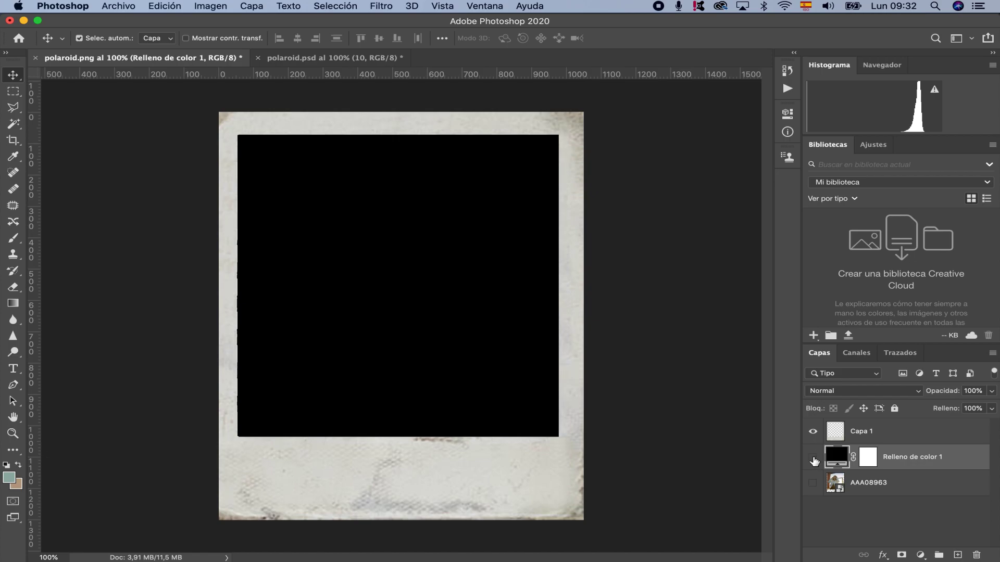
left_click(813, 458)
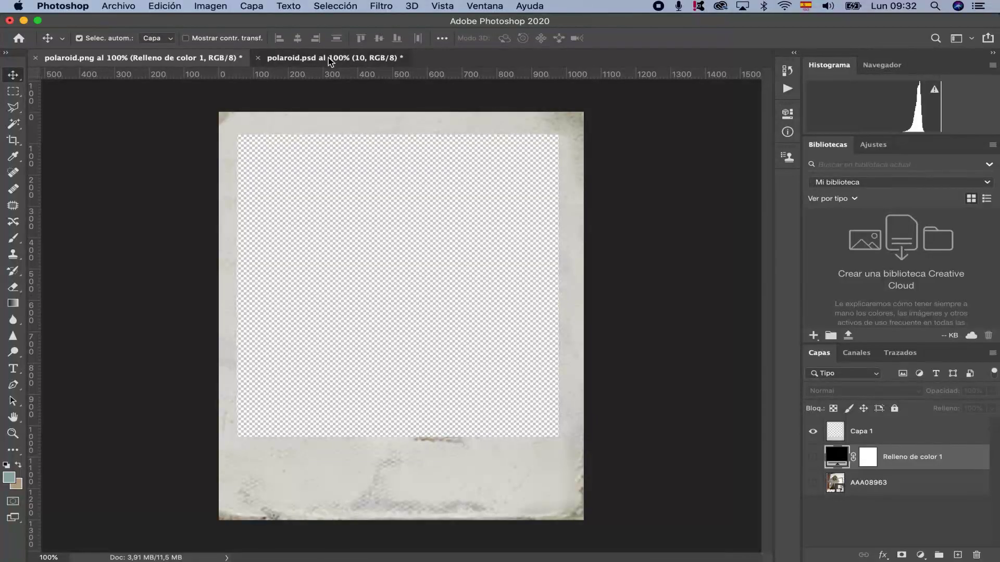
Switch back to polaroid.psd and review its list of numbered polaroid groups
left_click(329, 58)
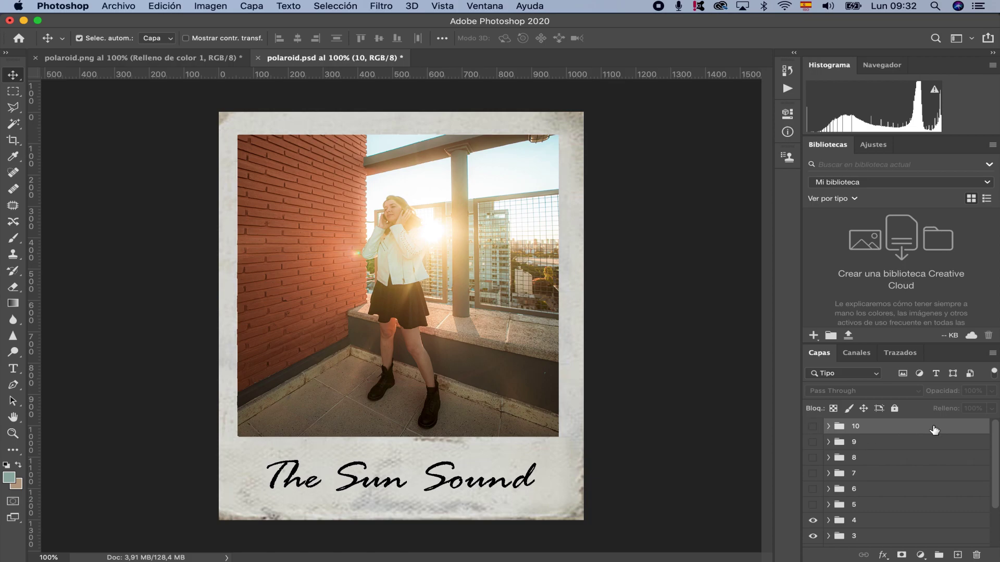
scroll(880, 471, "down", 3)
scroll(882, 475, "up", 3)
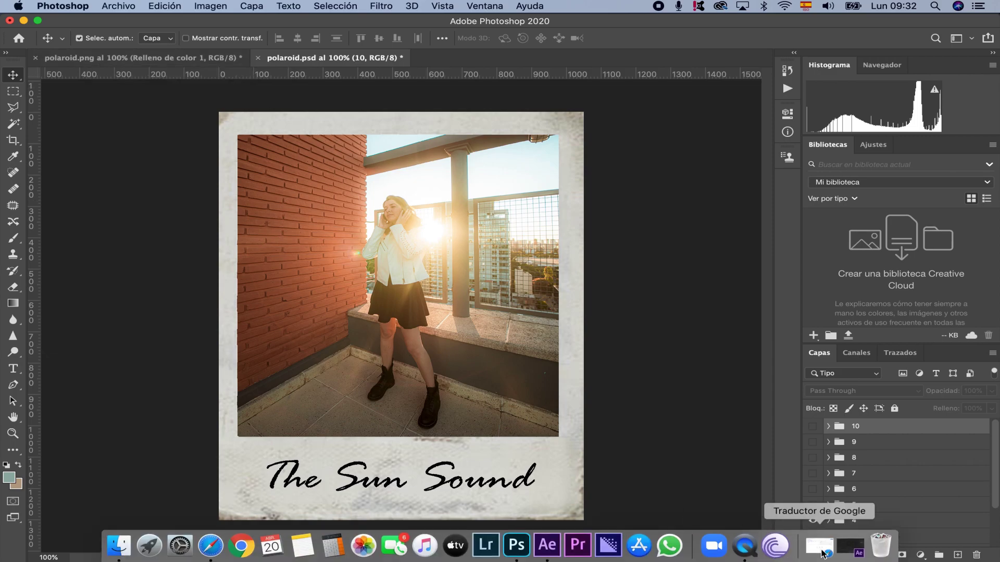
Switch to After Effects and create a new composition named PRINCIPAL, keeping the 1920 x 1080 px, 30 fps, 30-second settings
left_click(838, 553)
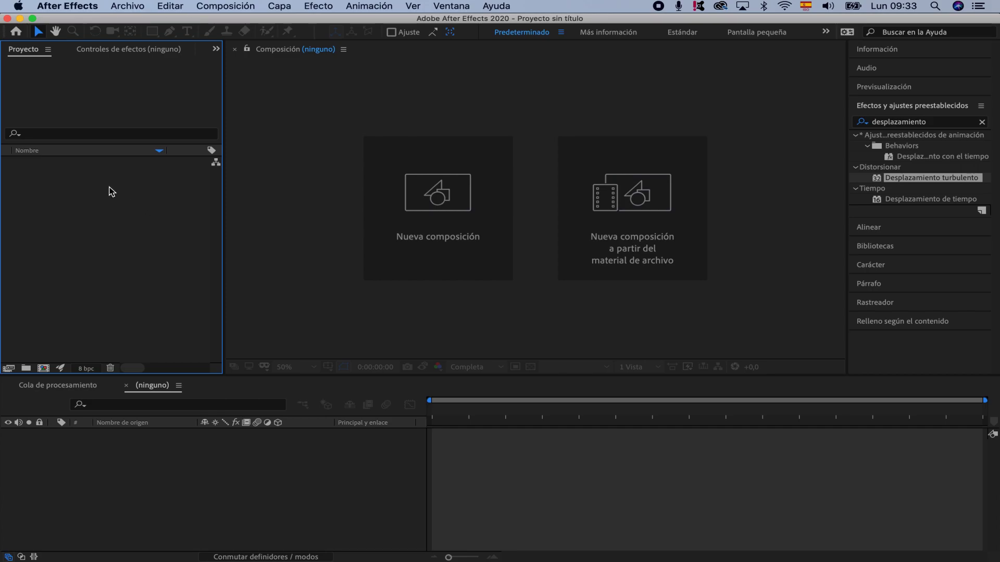
right_click(110, 217)
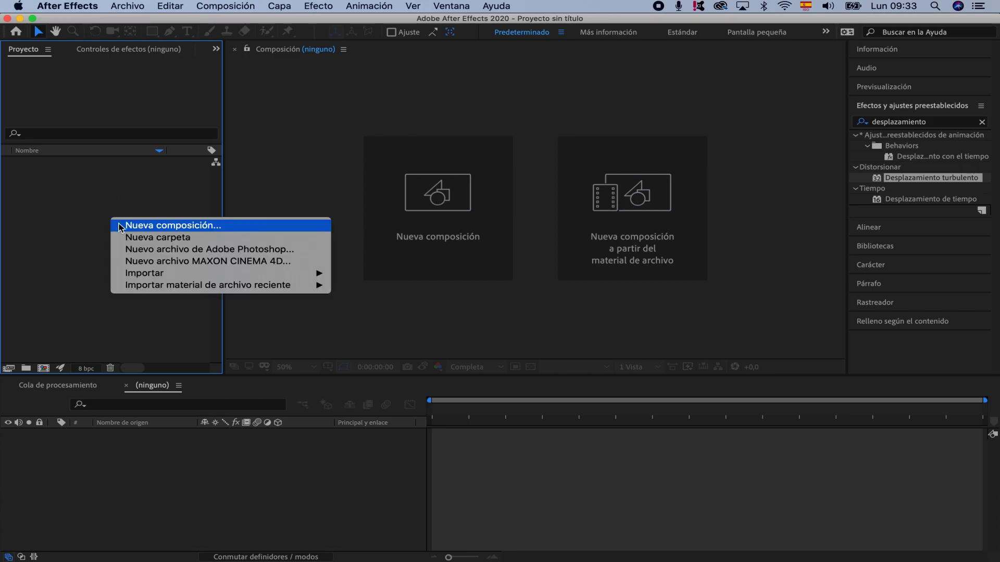
left_click(122, 224)
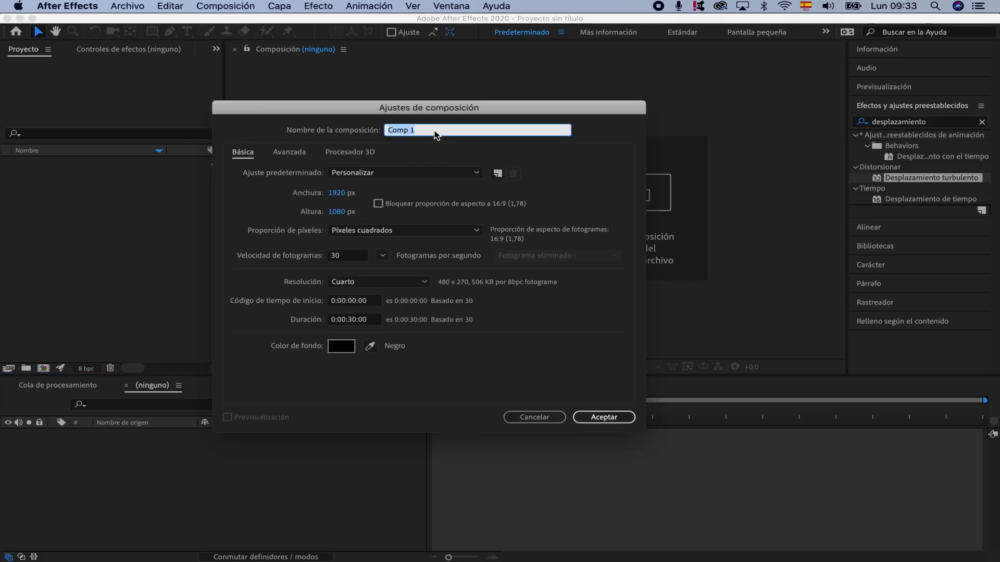
key("BackSpace")
type("PRINCIPAL")
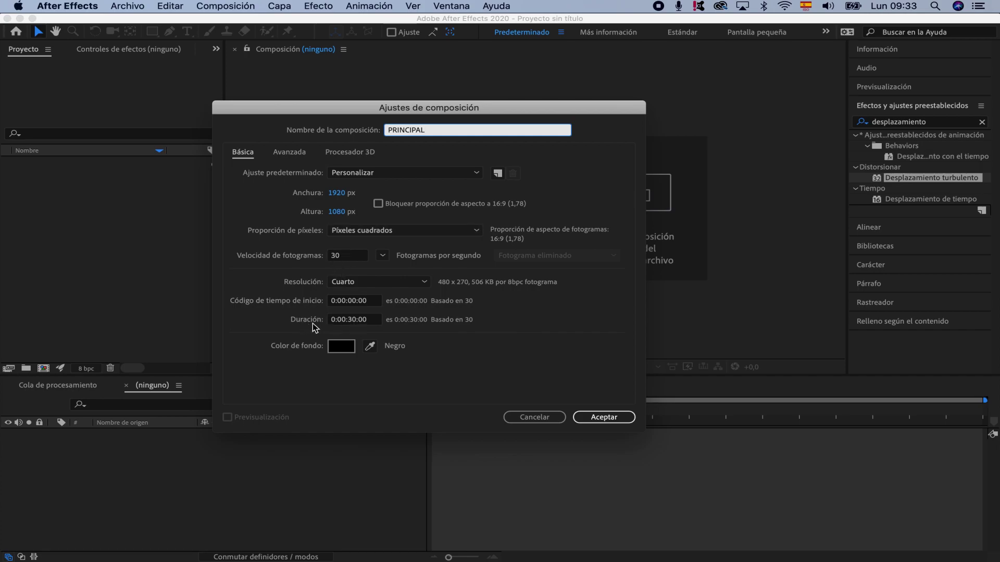
left_click(600, 419)
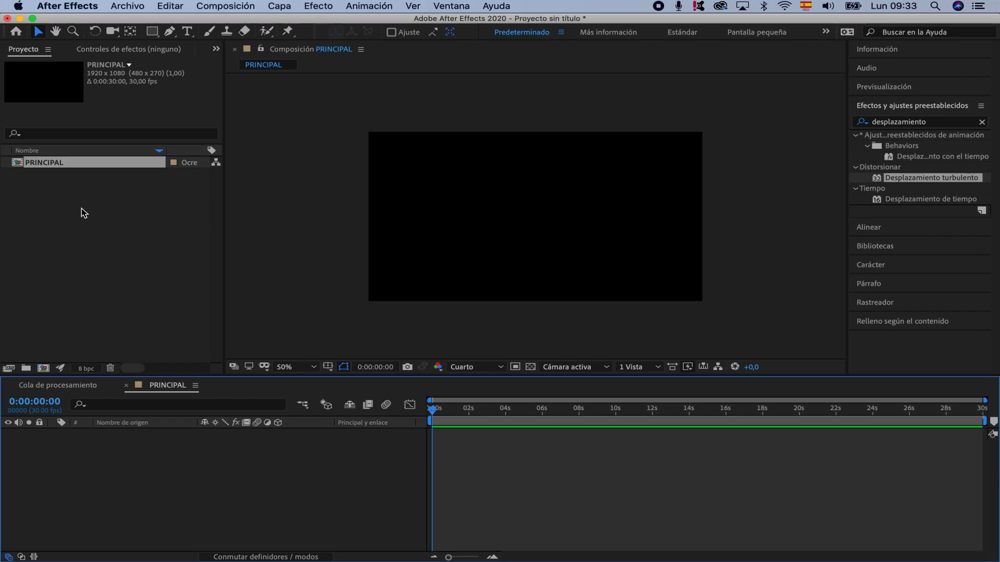
Import the clips C0011-2.mp4 and C0015-1.mp4 from the VIDEOS folder into the project
left_click(81, 214)
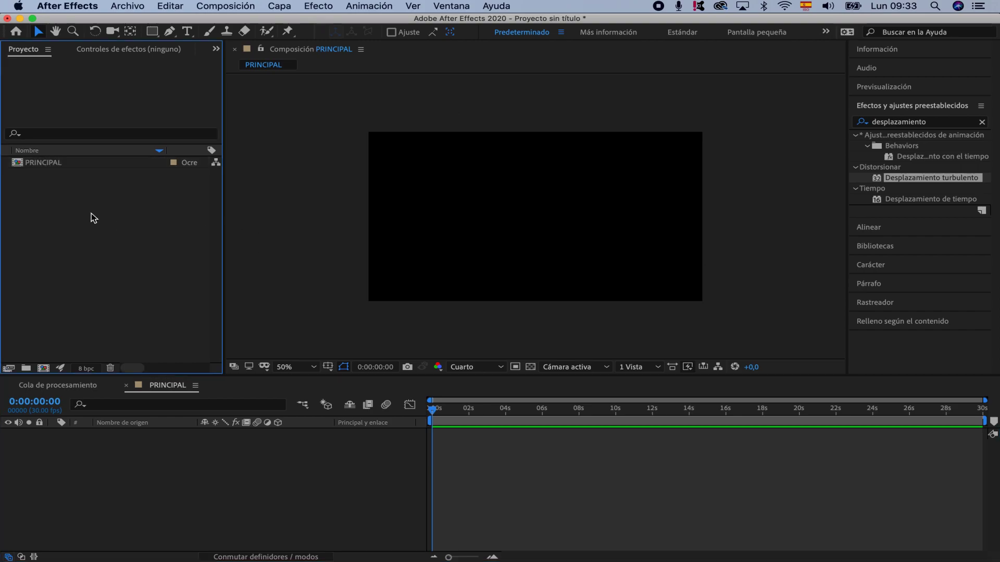
right_click(90, 215)
mouse_move(138, 275)
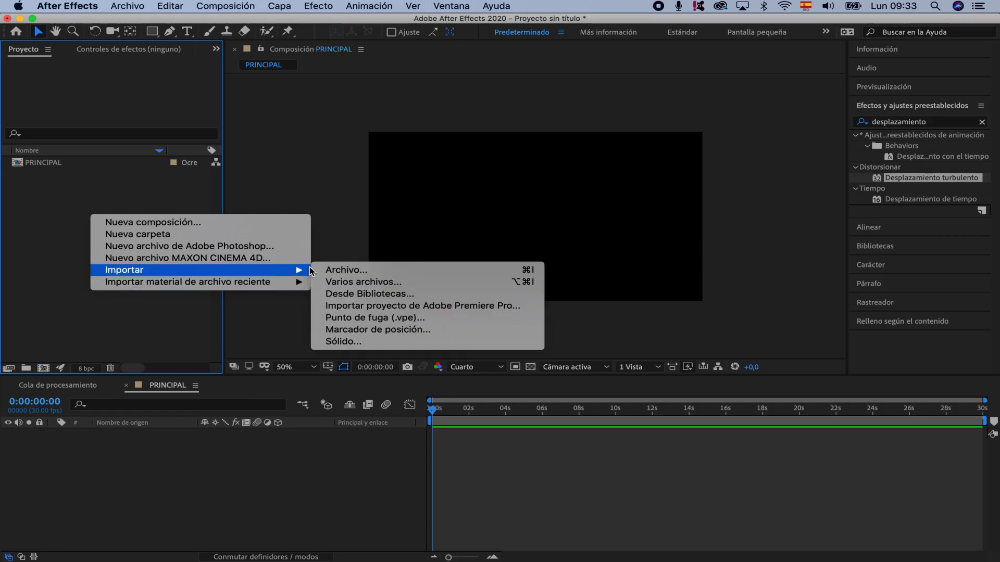
left_click(343, 271)
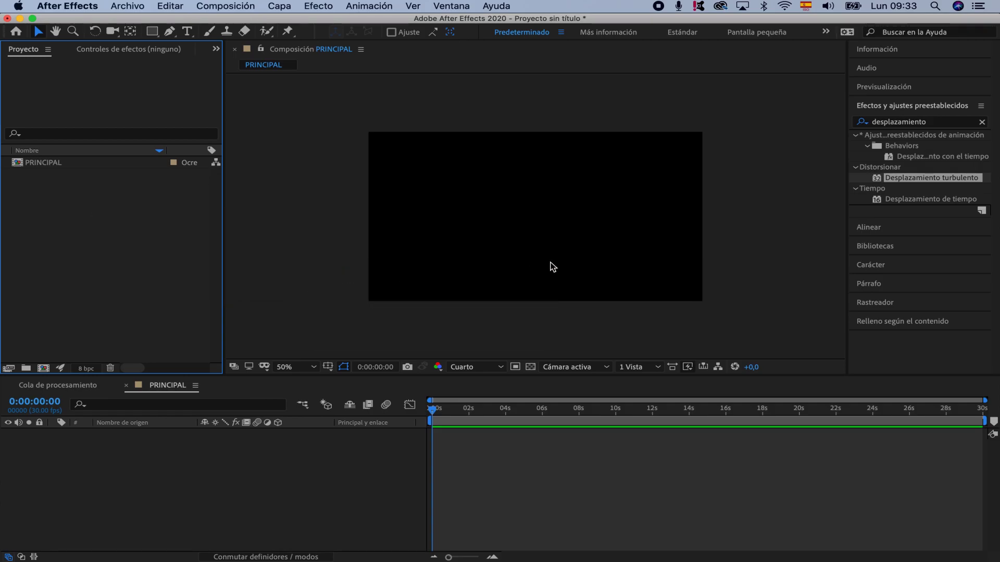
scroll(373, 245, "down", 5)
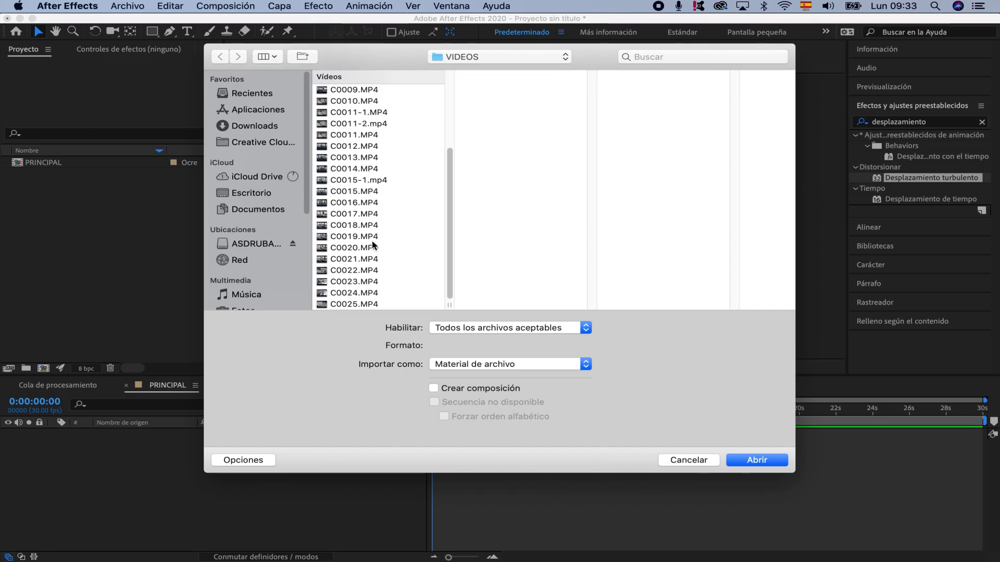
left_click(372, 124)
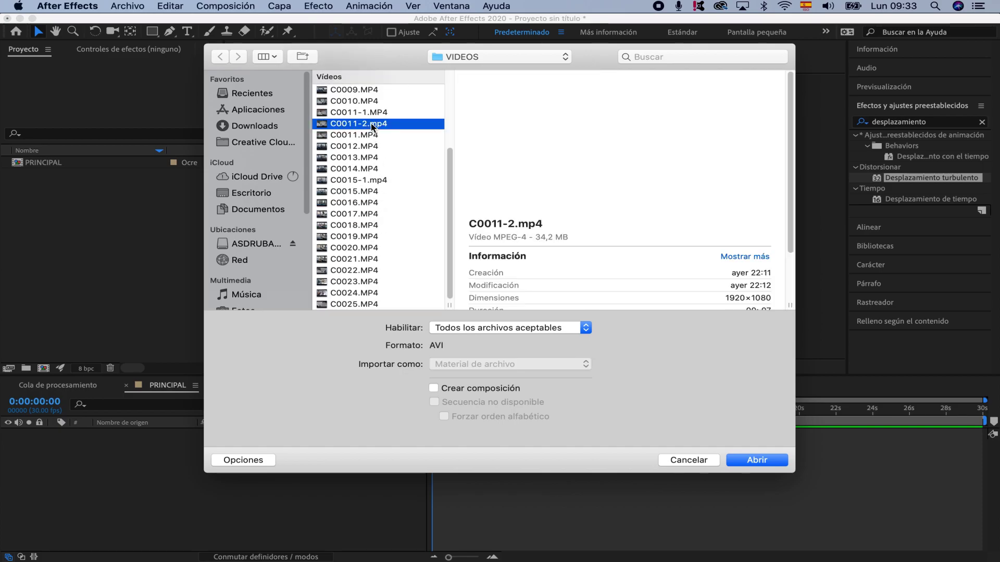
left_click(373, 181, "super")
left_click(757, 460)
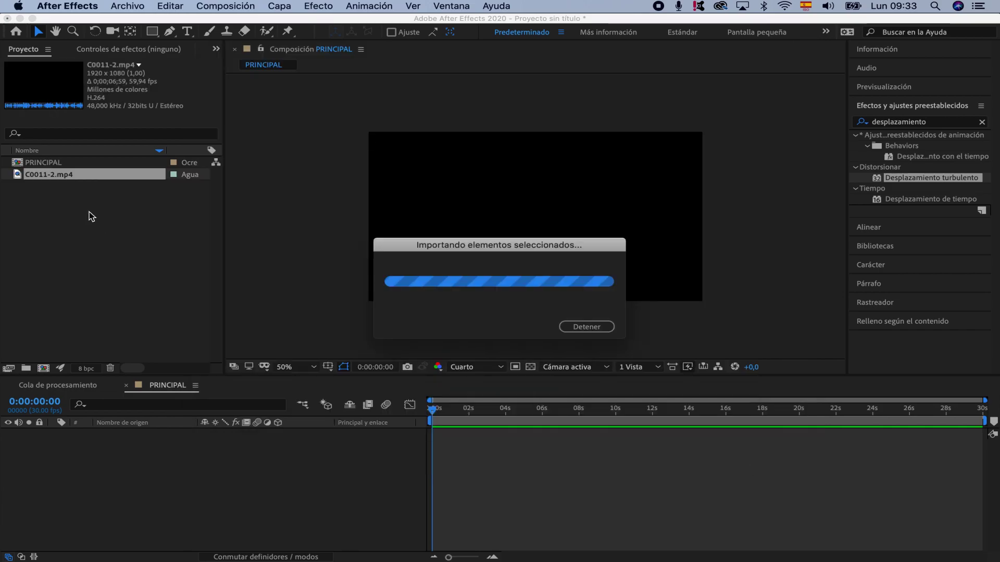
Create a project folder named VIDEOS and move both imported clips into it
left_click(26, 369)
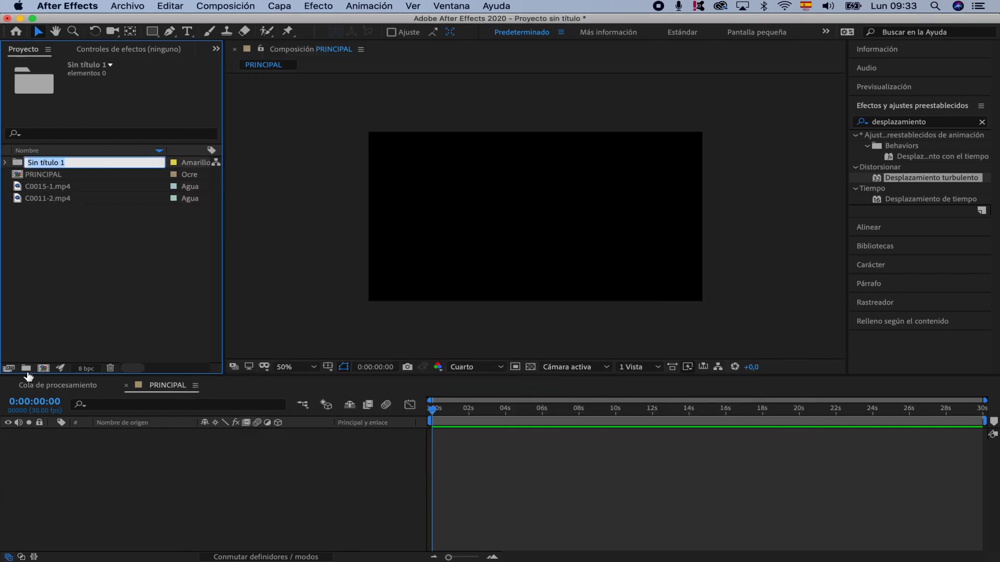
type("VIDEOS")
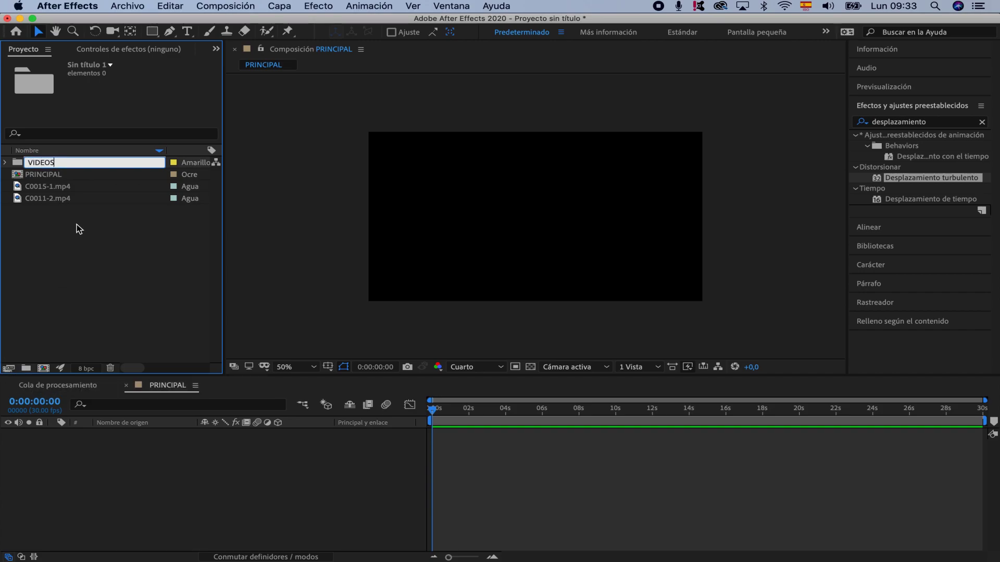
left_click(79, 229)
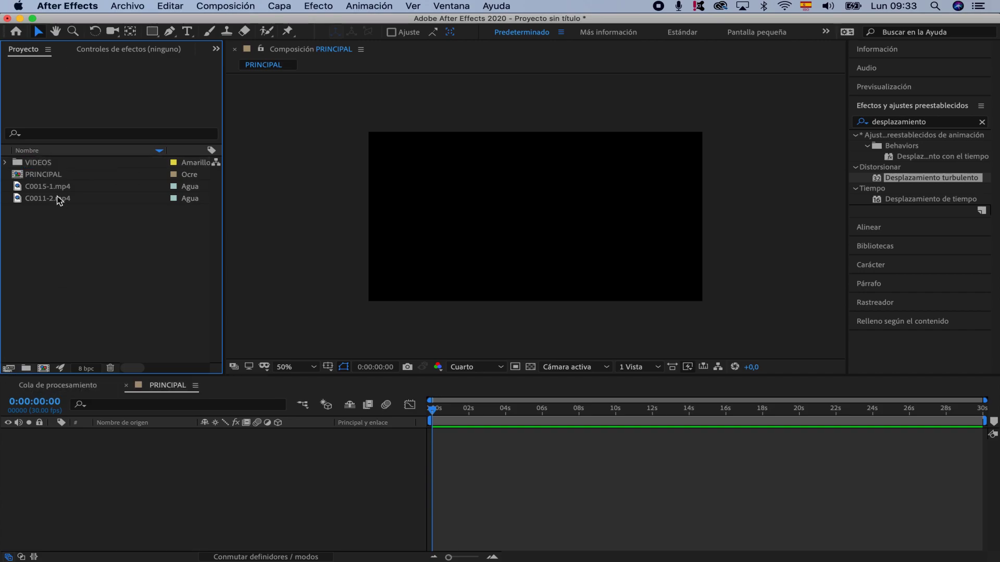
left_click(47, 186)
left_click(45, 199, "shift")
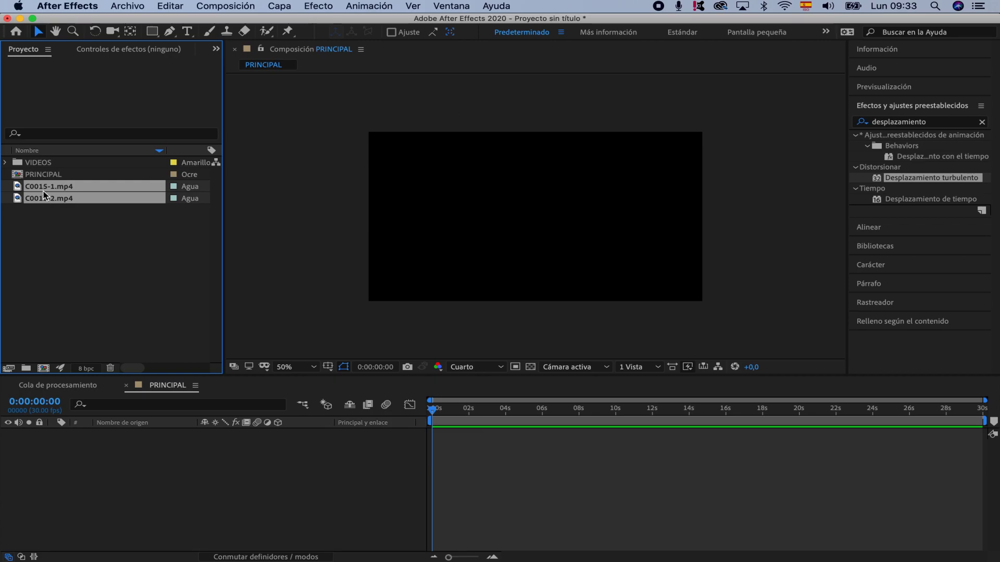
left_click_drag(44, 189, 46, 167)
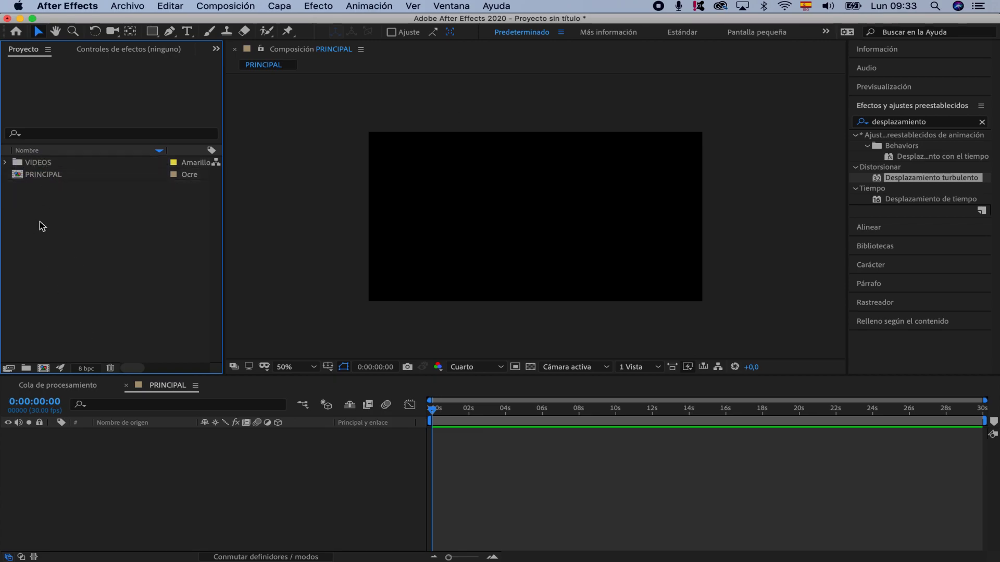
Import the images 1.jpg to 10.jpg, polaroid negra.jpg and polaroid.png from the POLAROIDS folder into the project
right_click(73, 243)
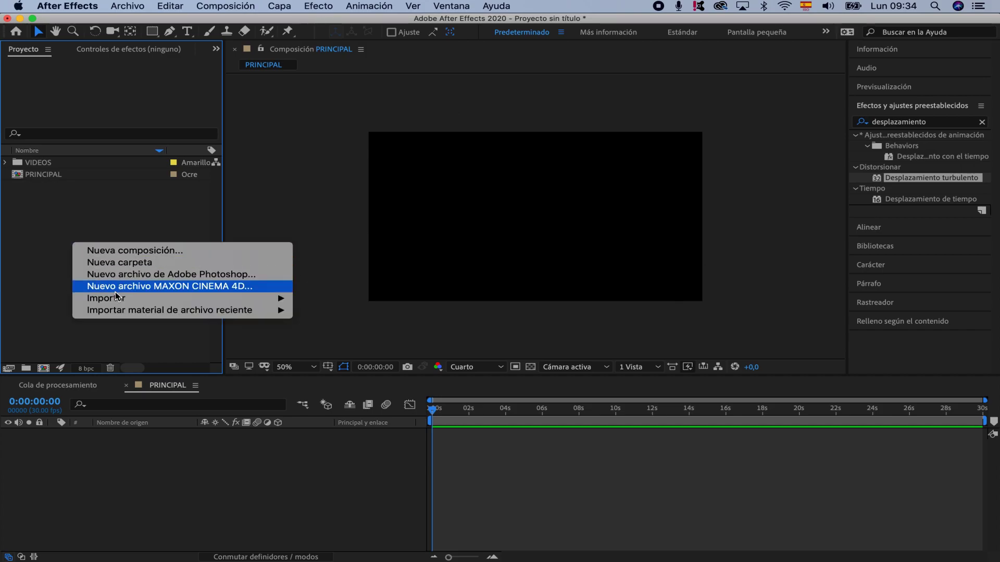
mouse_move(117, 300)
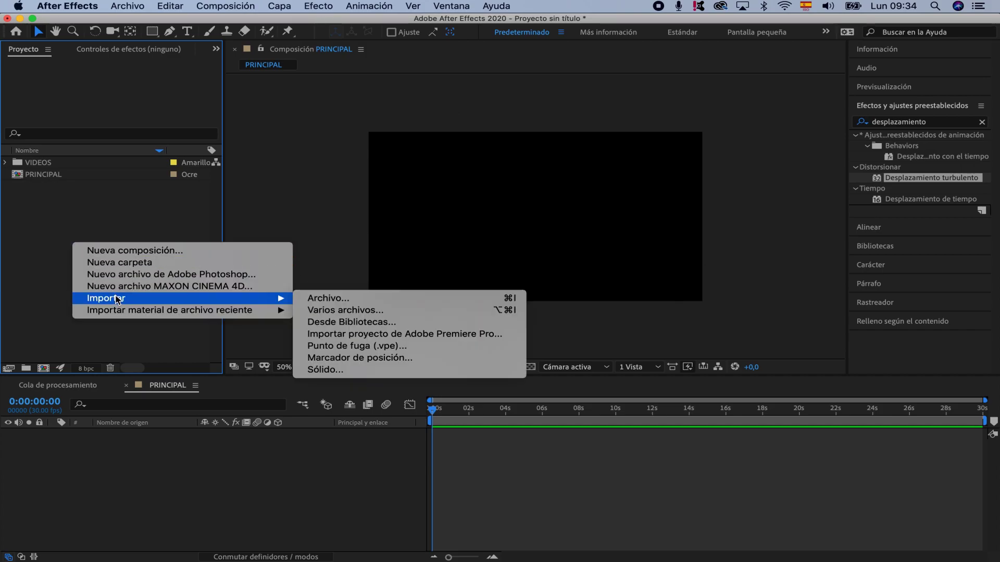
left_click(313, 301)
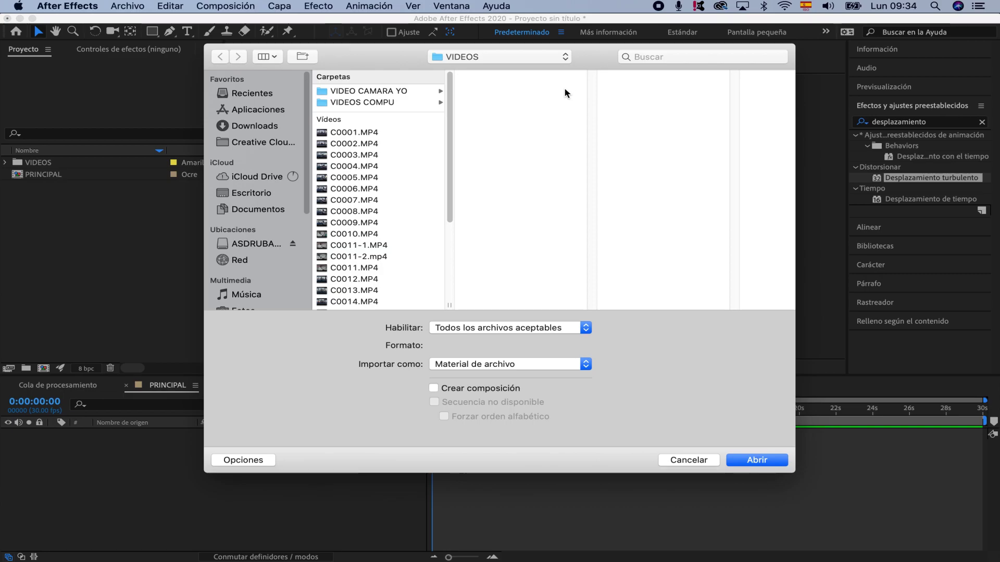
left_click(464, 57)
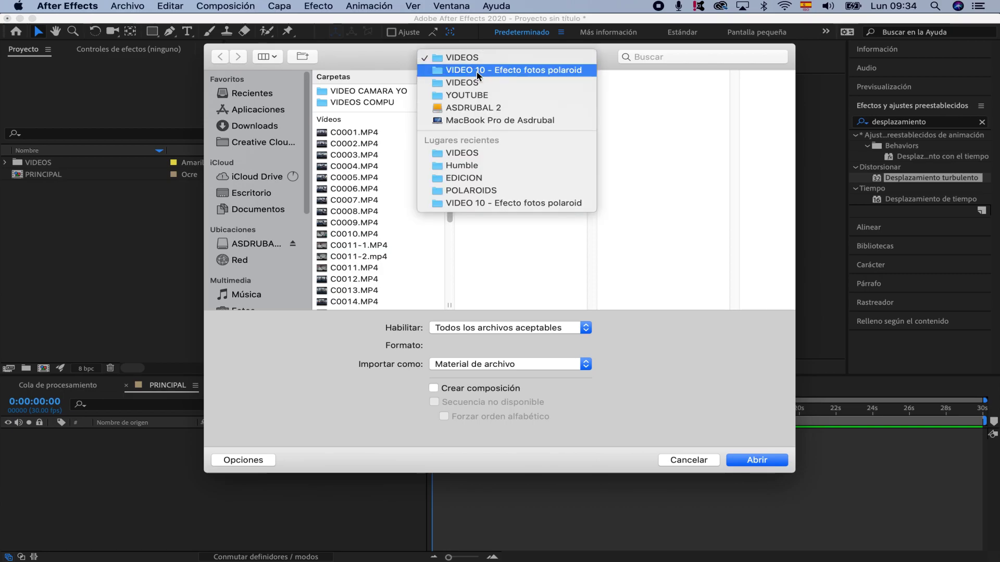
left_click(471, 190)
left_click(677, 91)
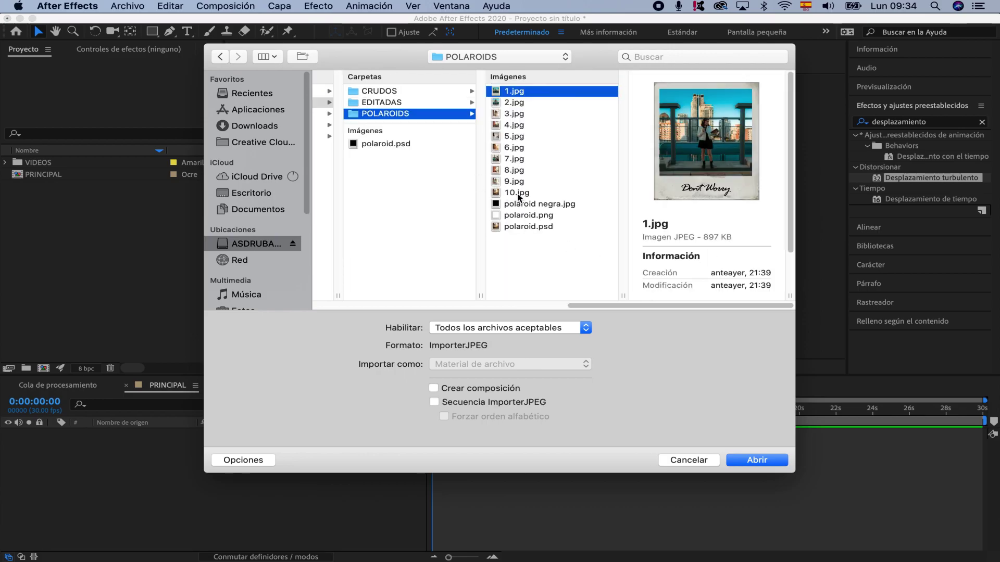
left_click(517, 193, "shift")
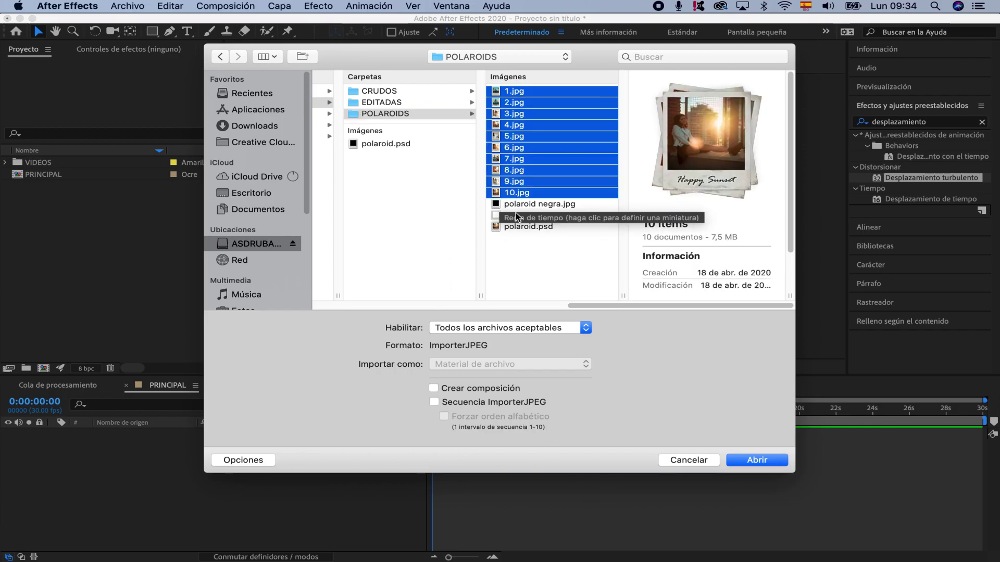
left_click(518, 217, "shift")
left_click(758, 461)
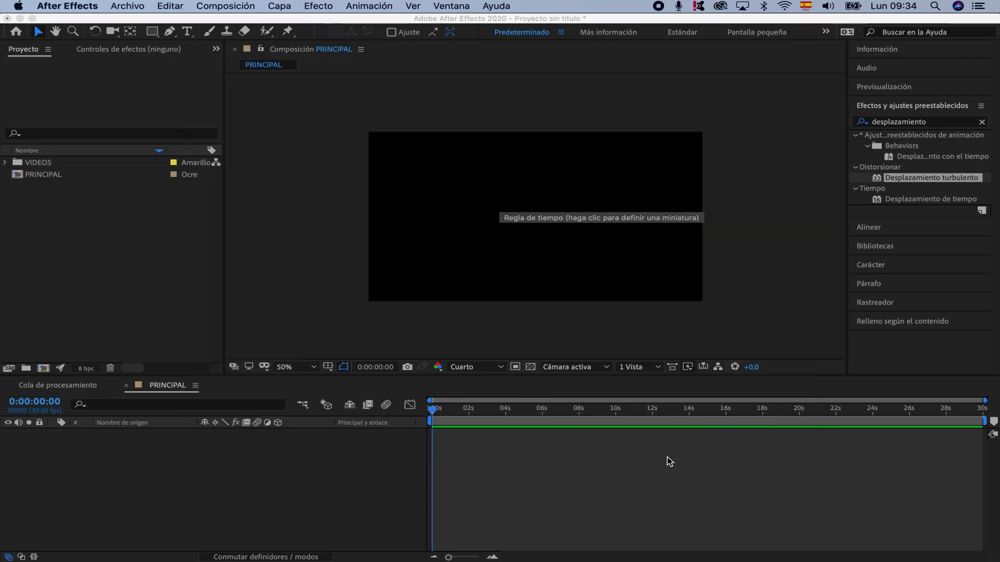
Create a project folder named POLAROIDS, move all the imported images into it and collapse it
left_click(26, 369)
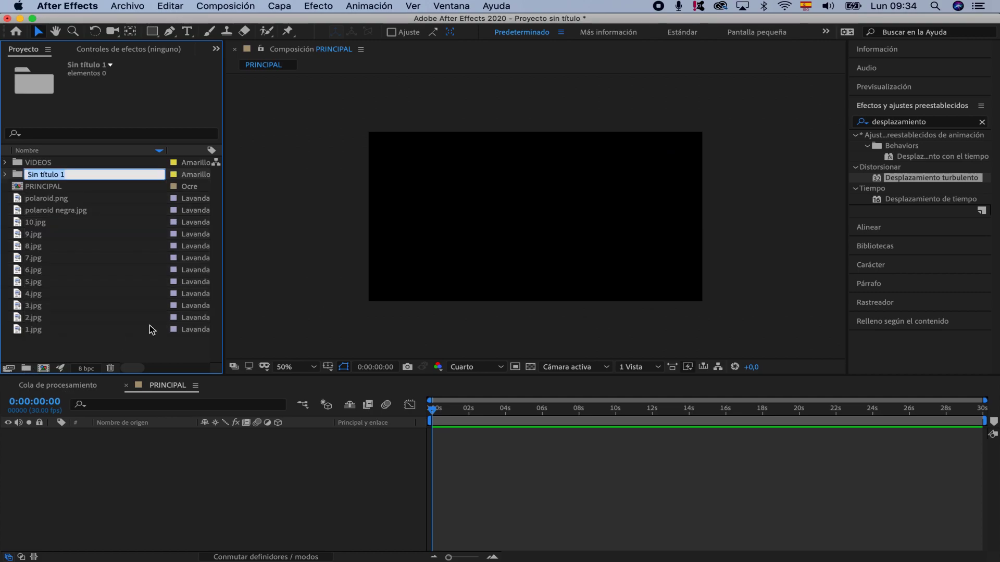
type("POLAROIDS")
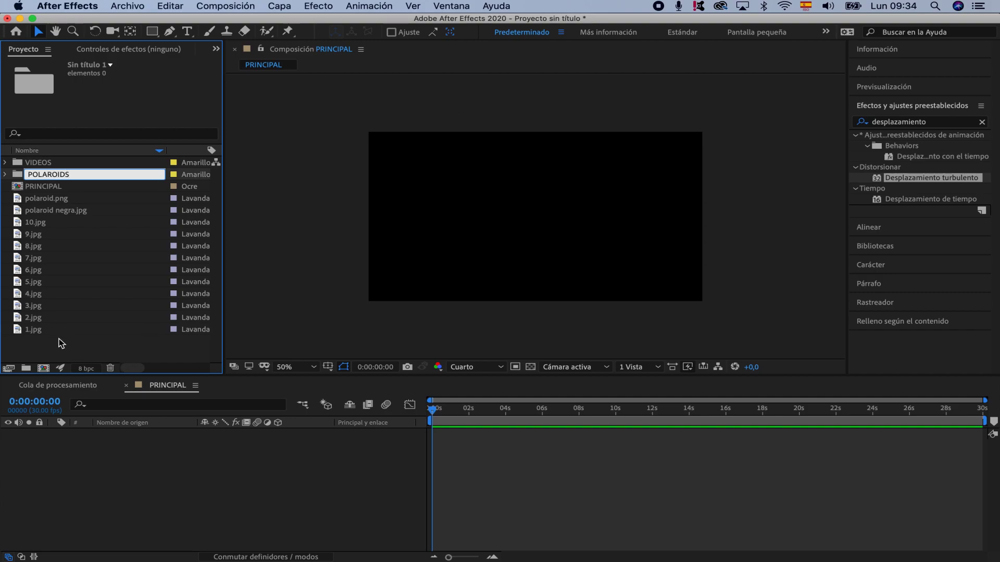
key("Return")
left_click(41, 332)
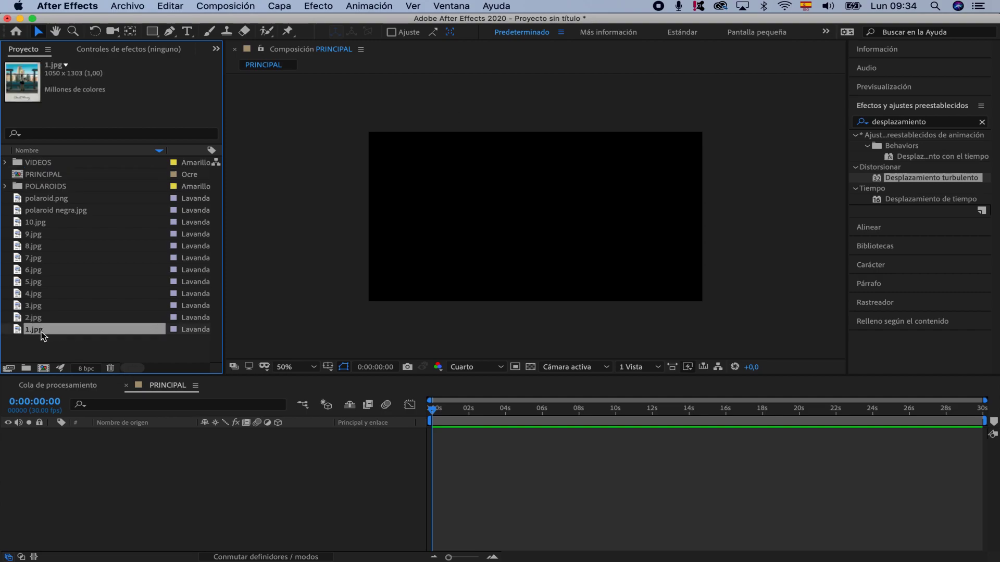
left_click(45, 198, "shift")
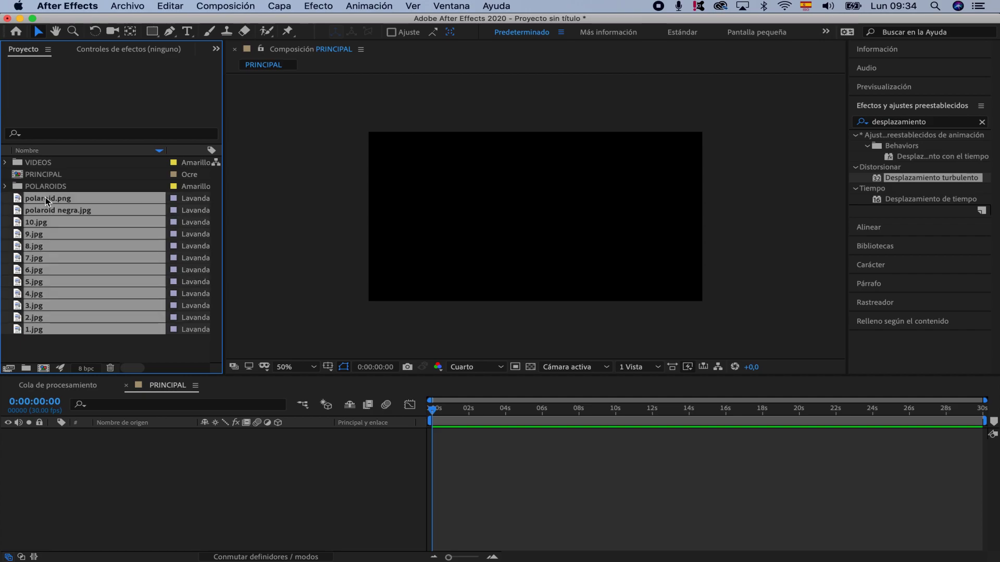
left_click_drag(45, 200, 46, 191)
left_click_drag(45, 186, 46, 188)
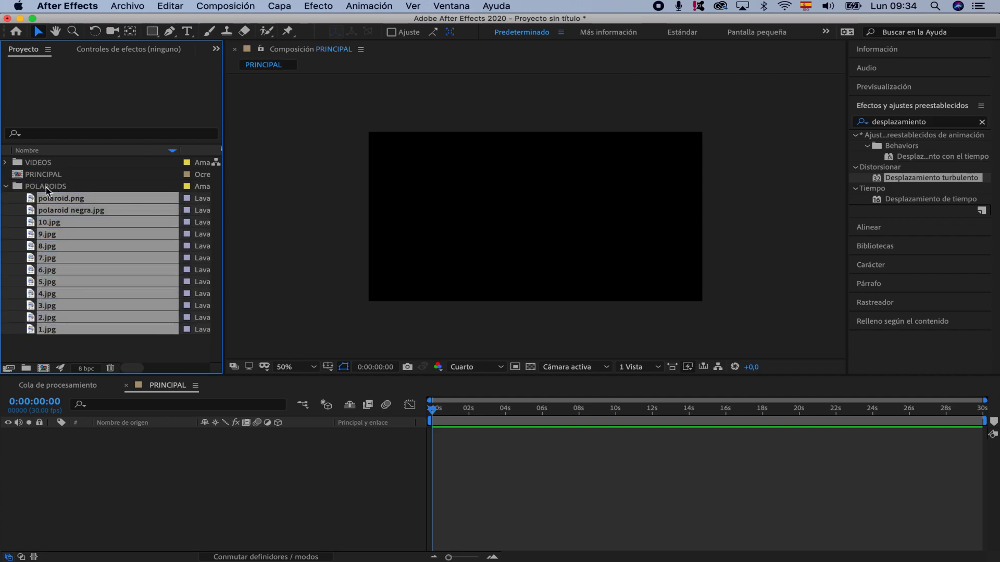
left_click(11, 187)
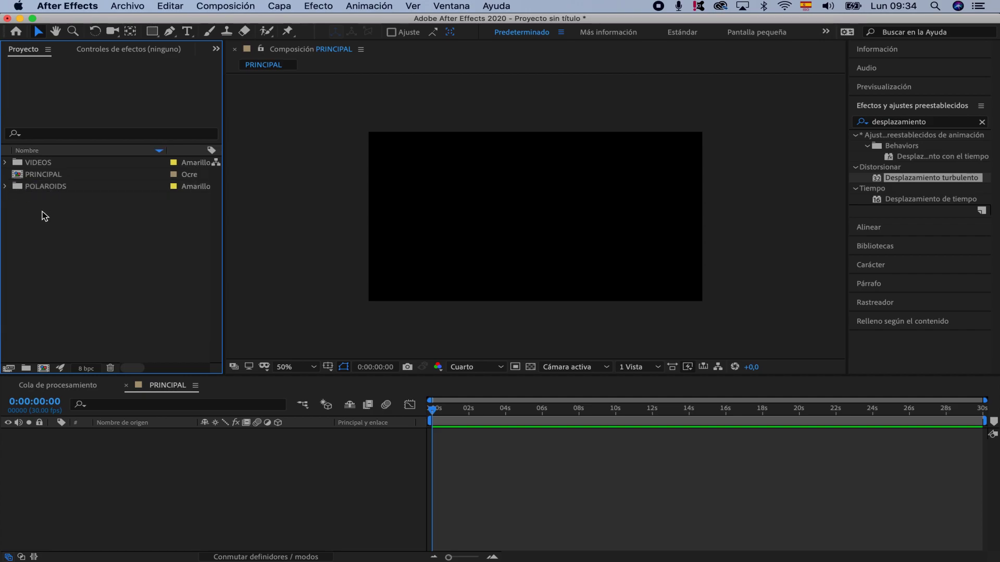
Add the clip C0015-1.mp4 from the VIDEOS folder to the PRINCIPAL timeline, starting at 0 seconds
left_click(6, 162)
left_click(55, 178)
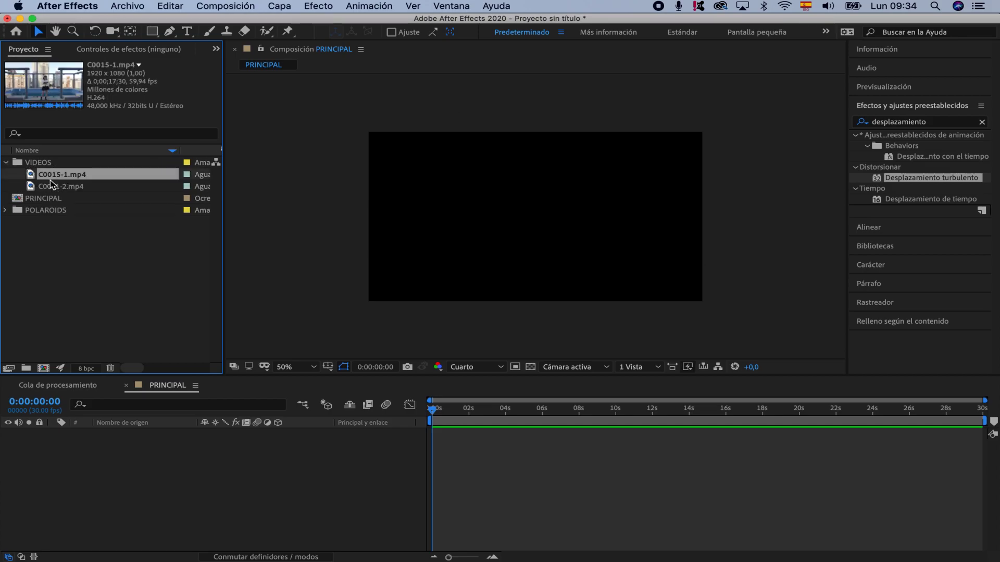
left_click_drag(52, 175, 432, 440)
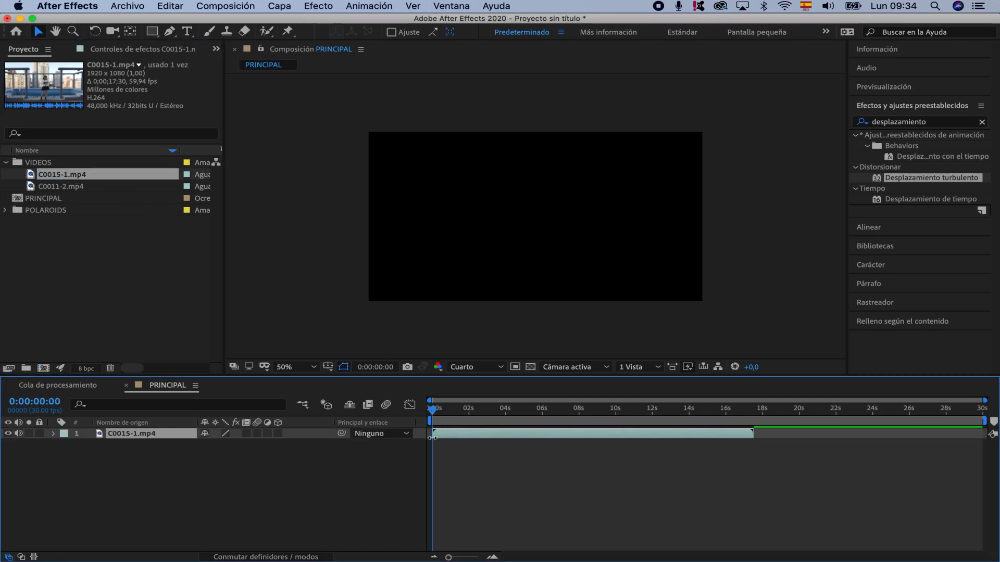
key(";")
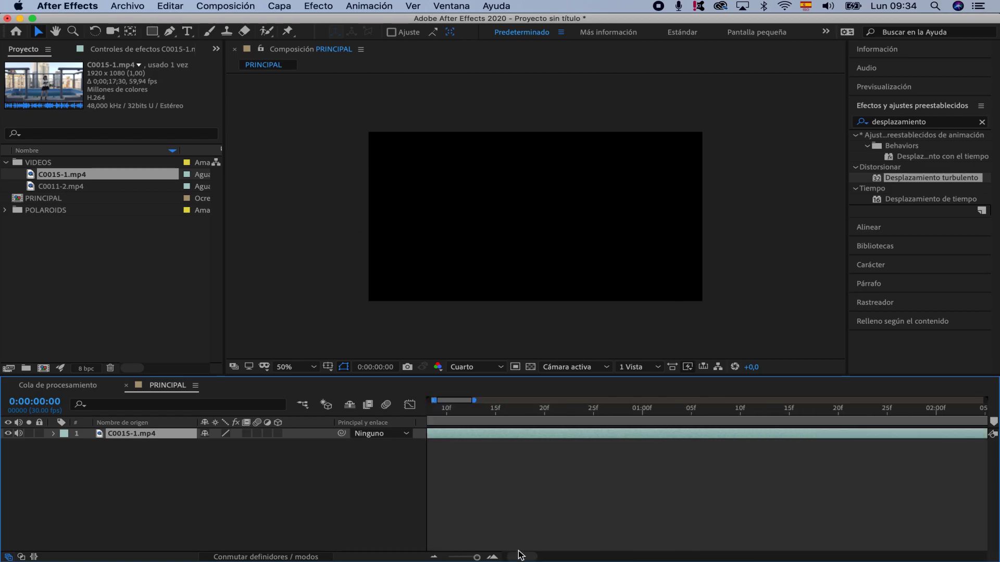
scroll(451, 431, "left", 3)
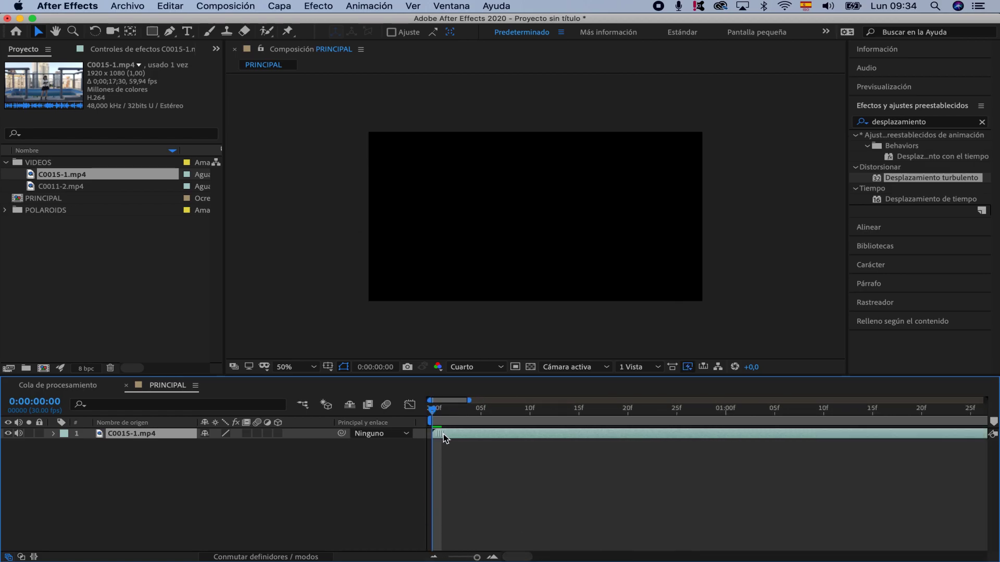
key(";")
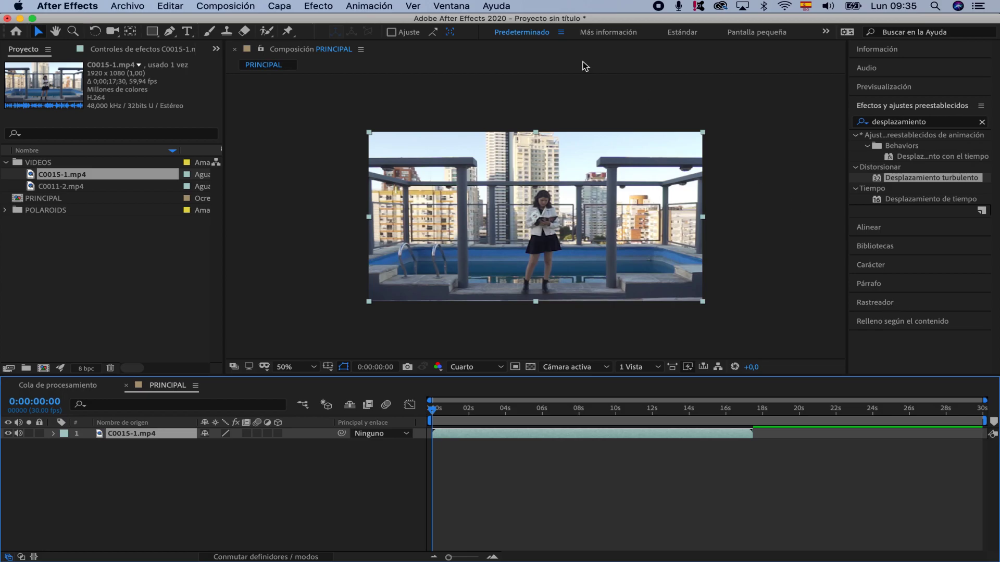
Run camera tracking on the C0015-1.mp4 layer with the Tracker (Rastreador)
left_click(461, 7)
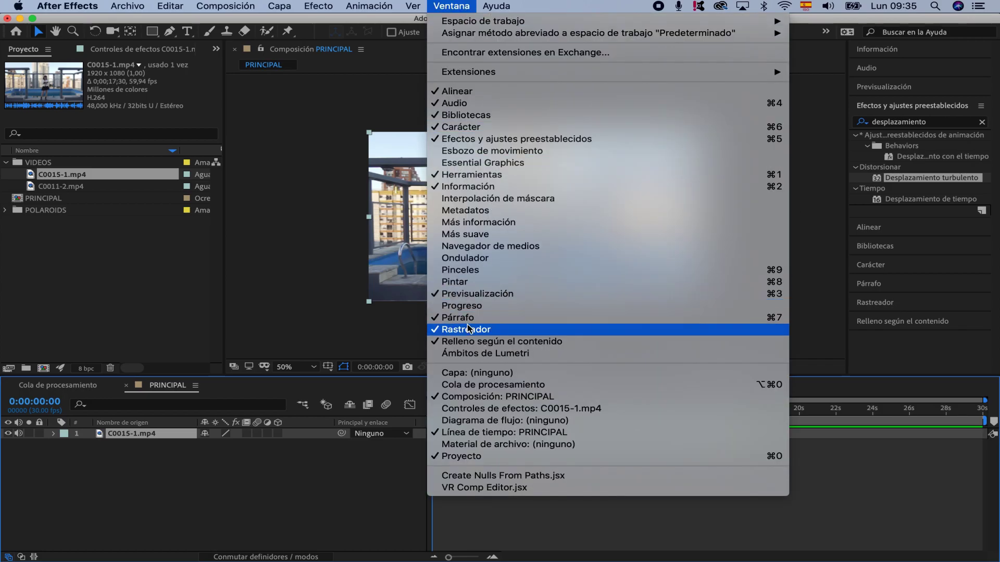
left_click(876, 343)
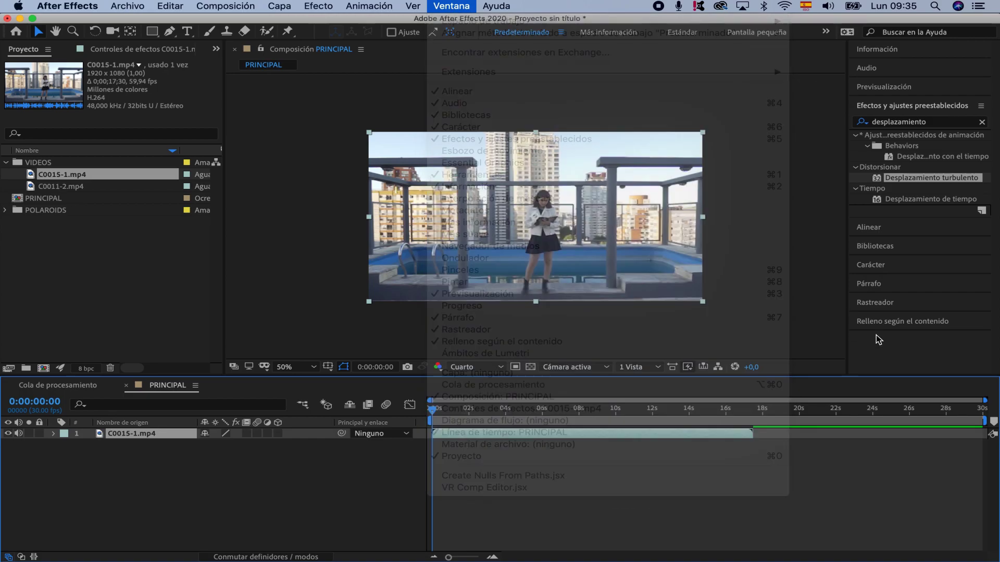
left_click(883, 303)
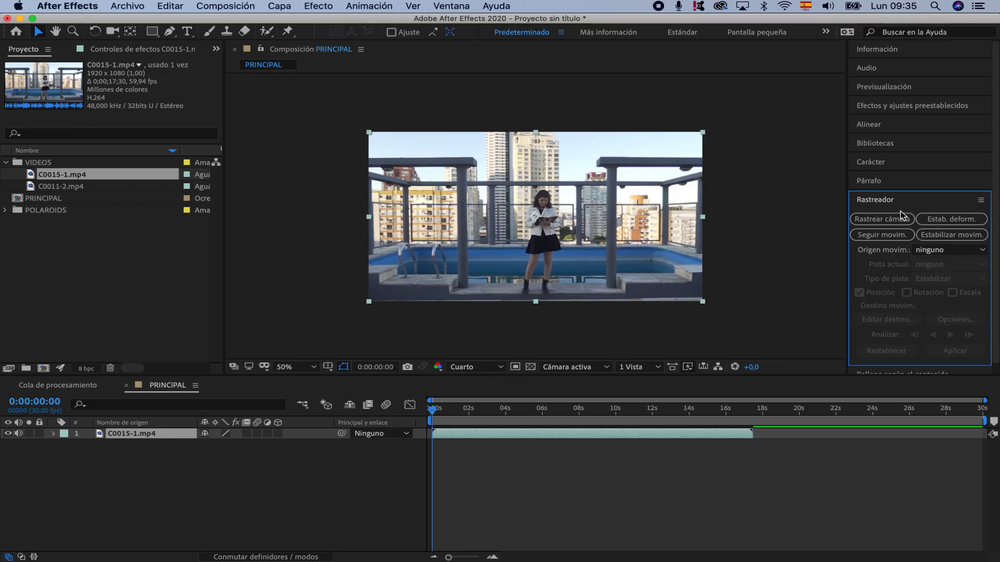
left_click(889, 220)
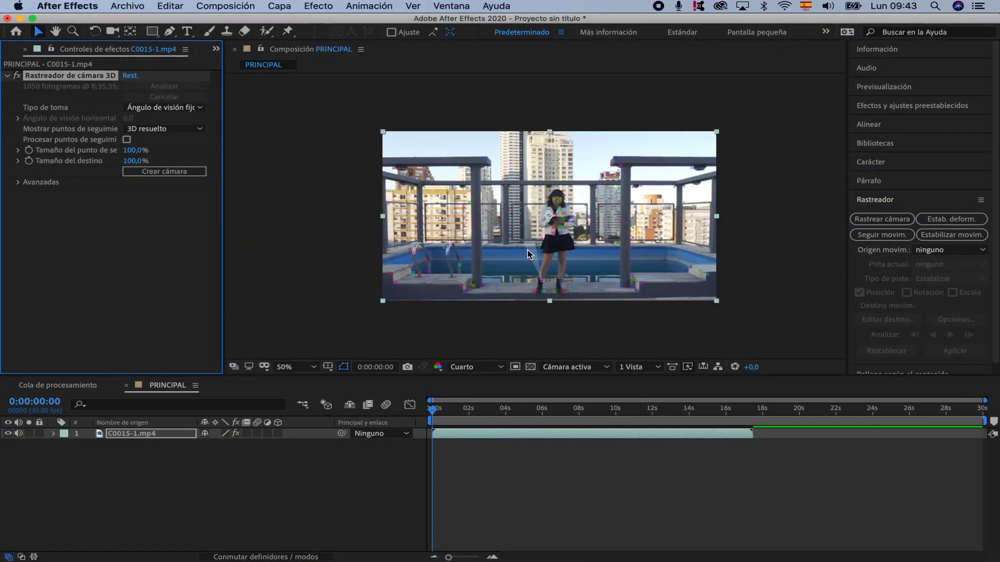
Set the track point size of the 3D camera tracker to 150% and inspect the points in the composition
scroll(529, 254, "up", 2)
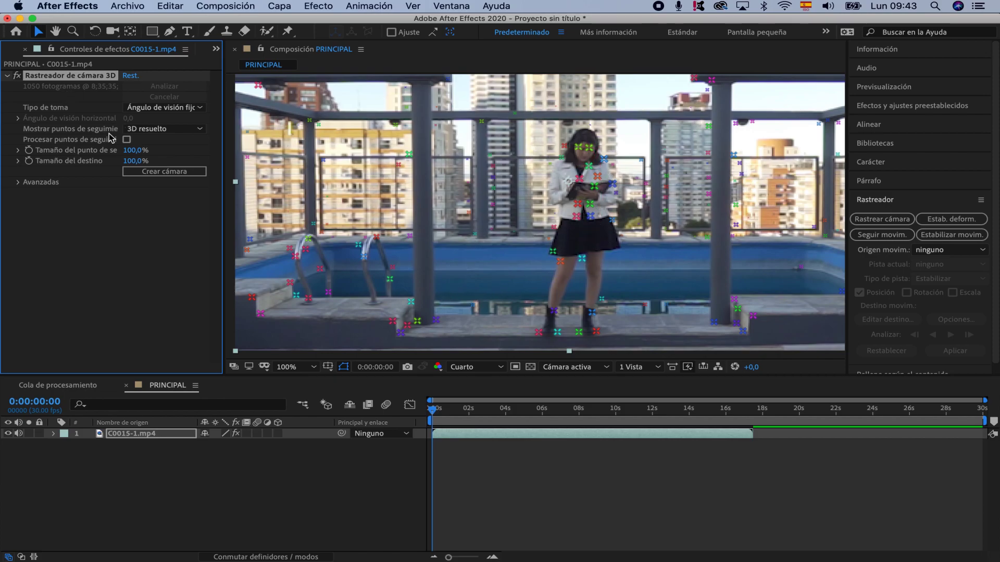
left_click_drag(137, 150, 163, 150)
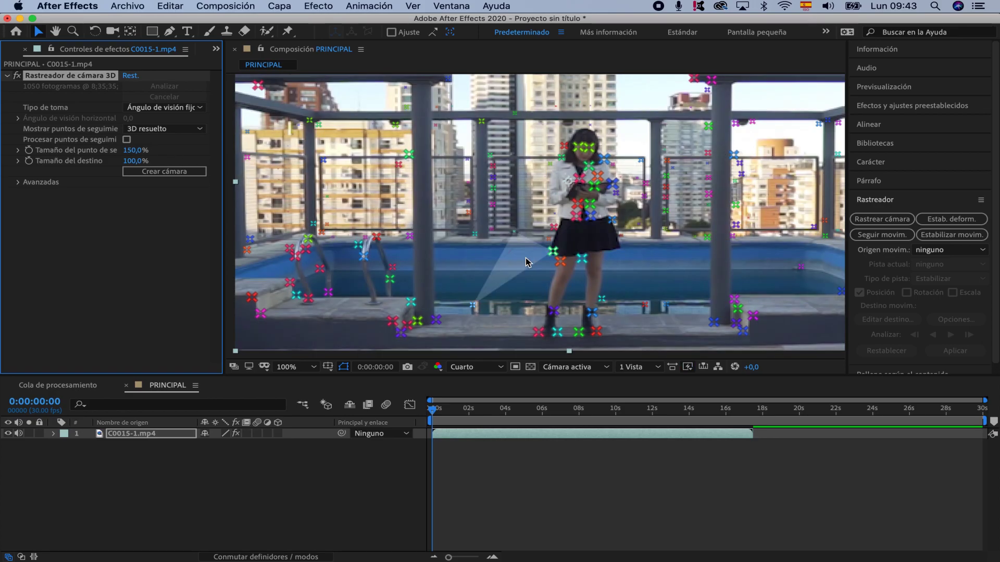
scroll(526, 262, "down", 4)
scroll(500, 245, "up", 2)
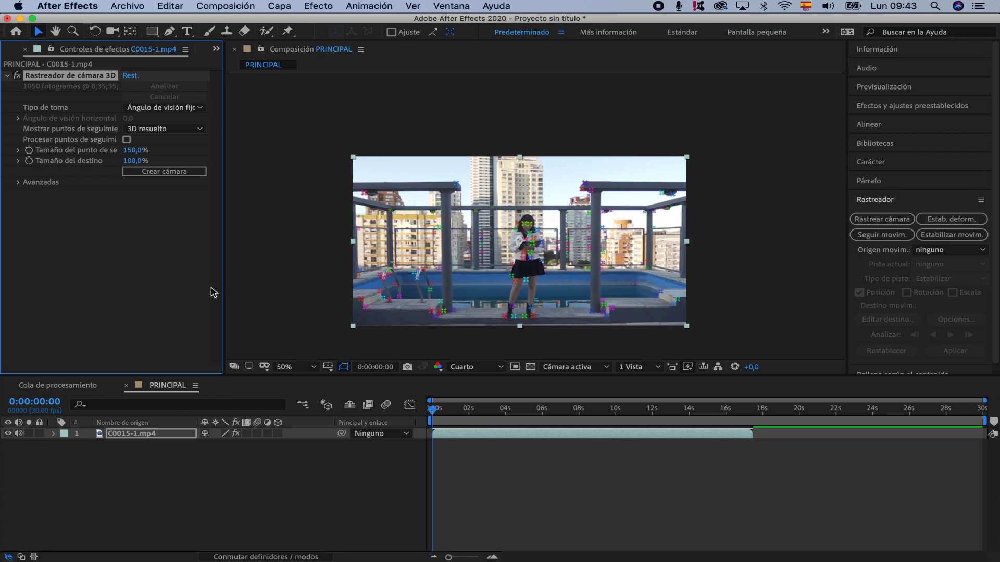
Create a camera from the 3D camera tracker of C0015-1.mp4 and select the new camera layer
left_click(165, 175)
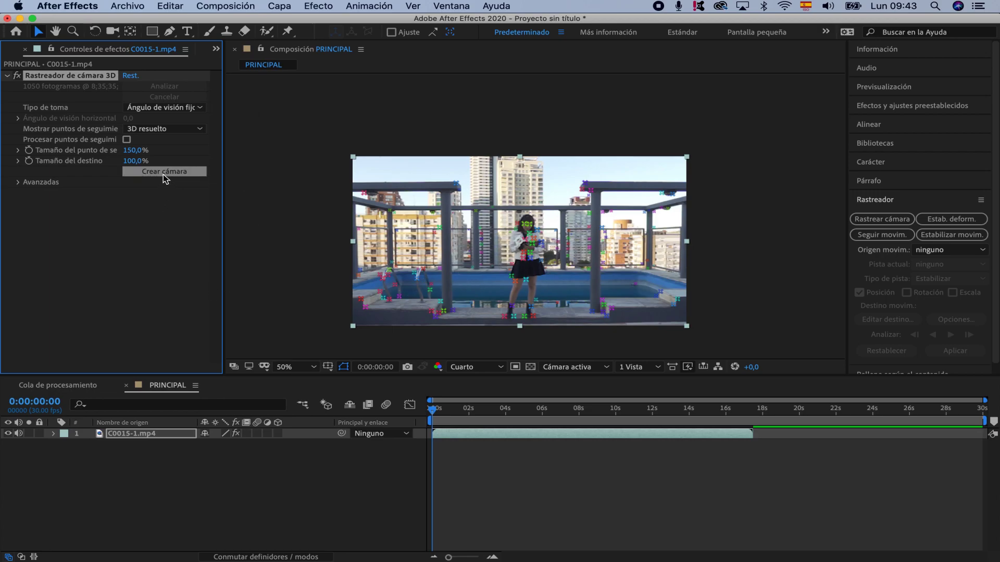
left_click(164, 175)
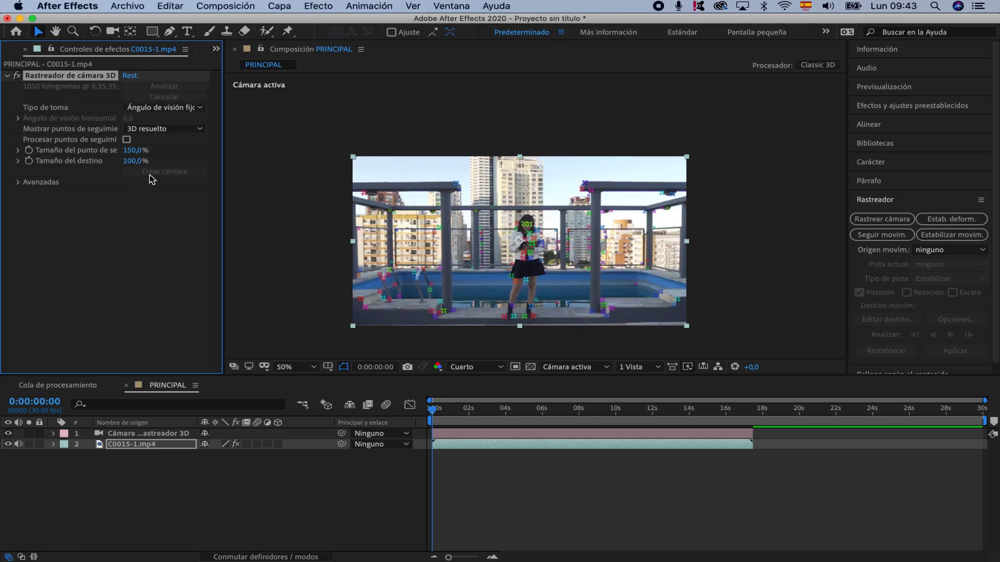
left_click(145, 436)
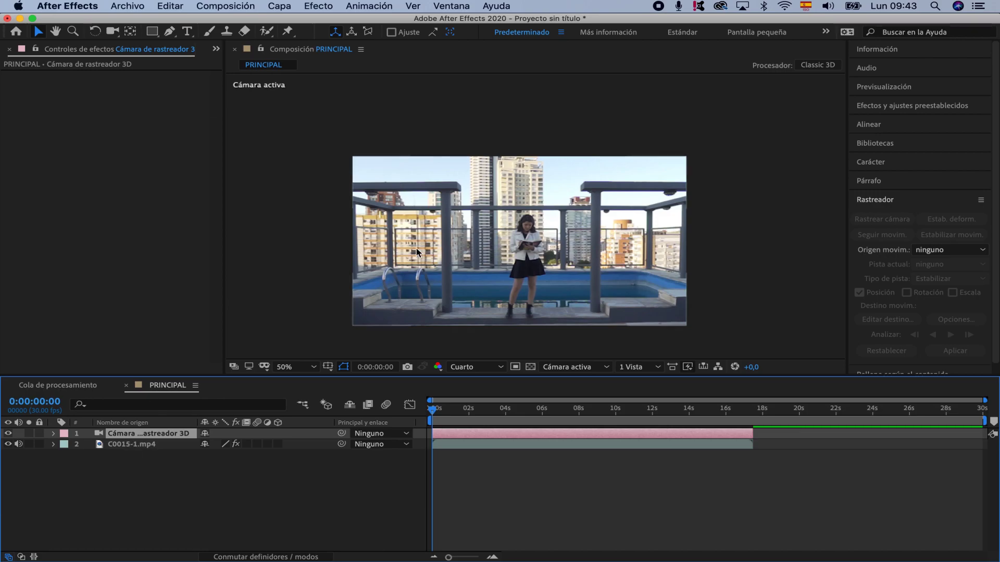
Add 1.jpg from the project's POLAROIDS folder to the PRINCIPAL timeline, above the tracker camera layer
left_click(216, 50)
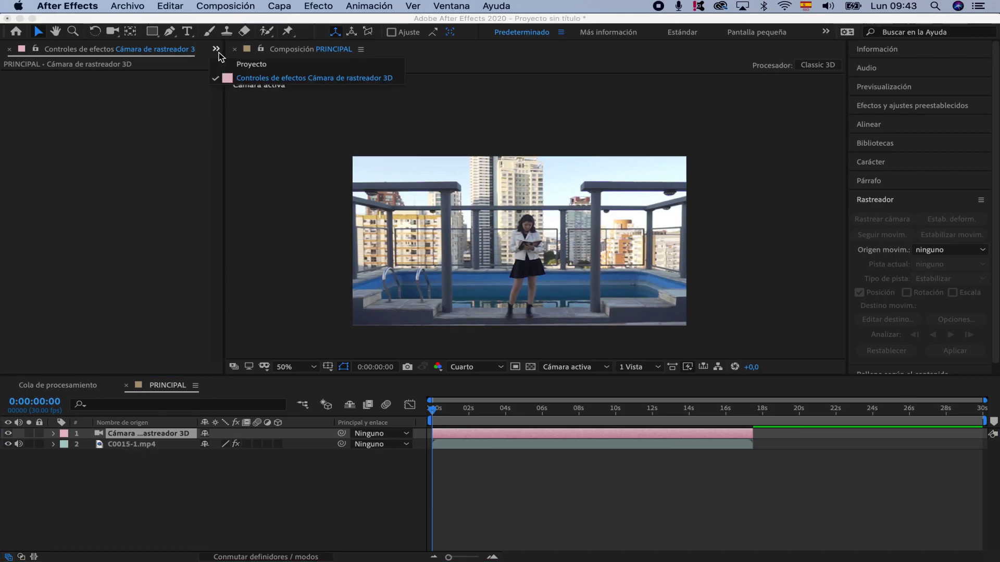
left_click(250, 65)
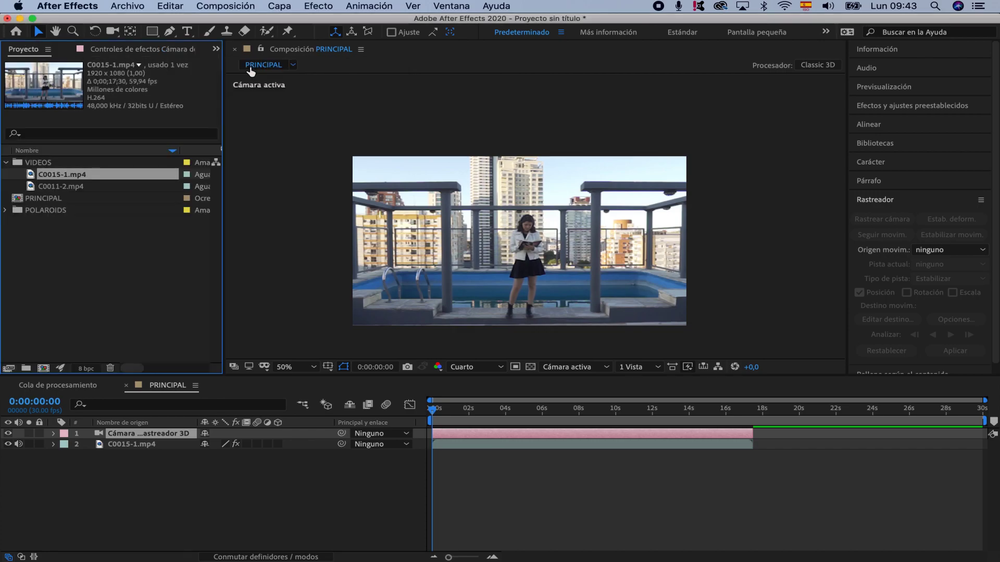
left_click(7, 164)
left_click(6, 186)
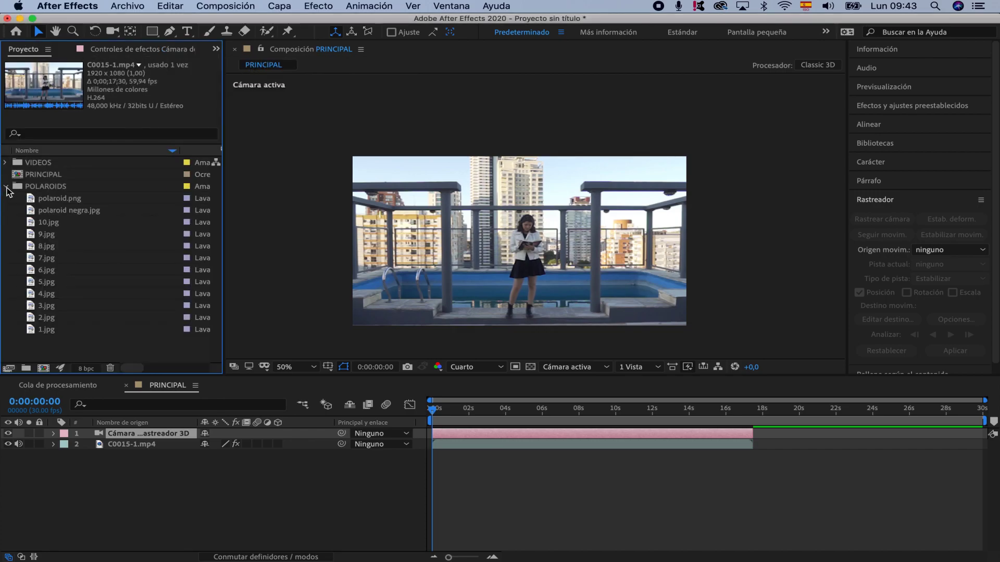
left_click(42, 330)
left_click_drag(42, 334, 56, 436)
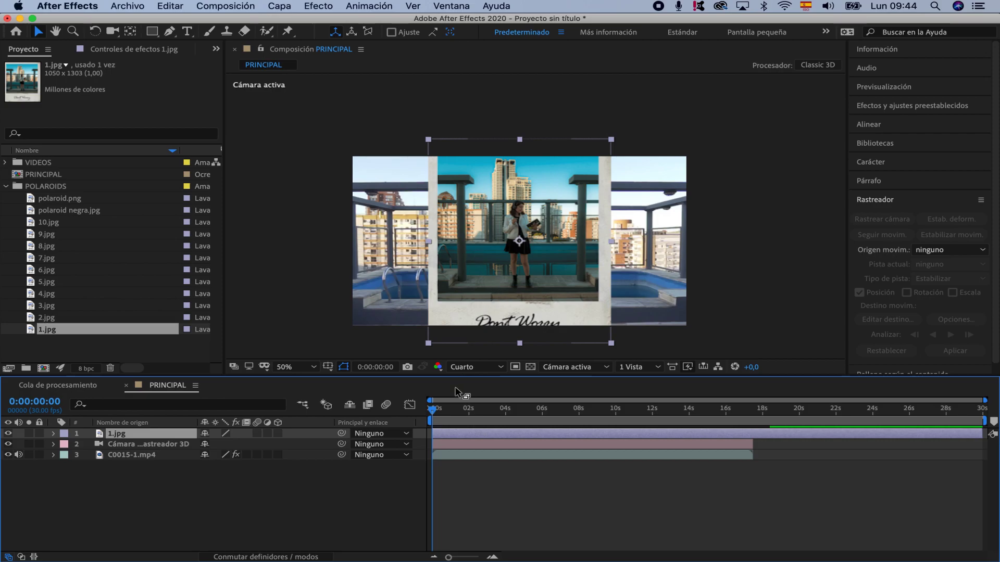
left_click_drag(434, 410, 314, 412)
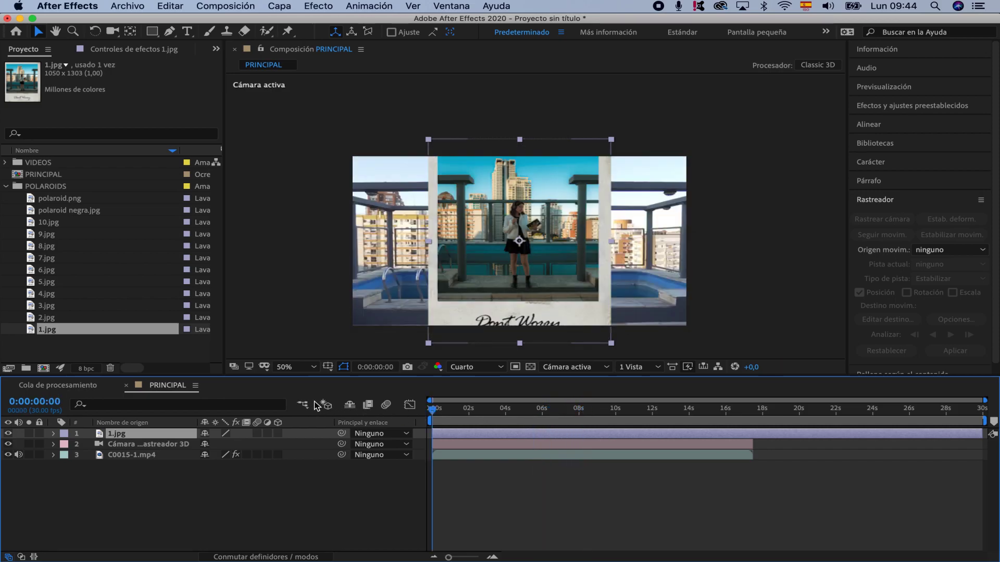
Make the 1.jpg layer a 3D layer so that it responds to the tracked camera
left_click(278, 434)
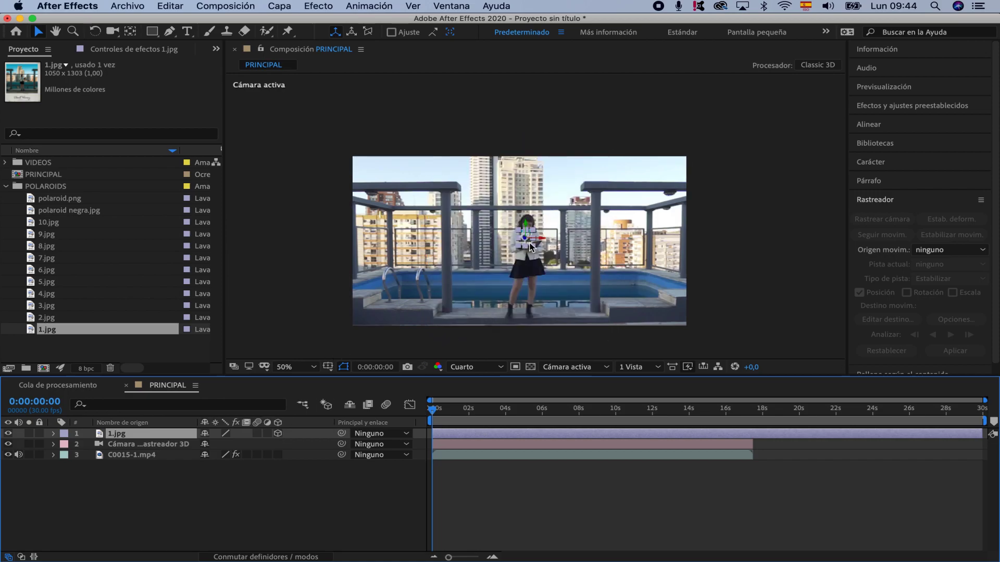
scroll(536, 242, "up", 2)
left_click_drag(528, 256, 536, 201)
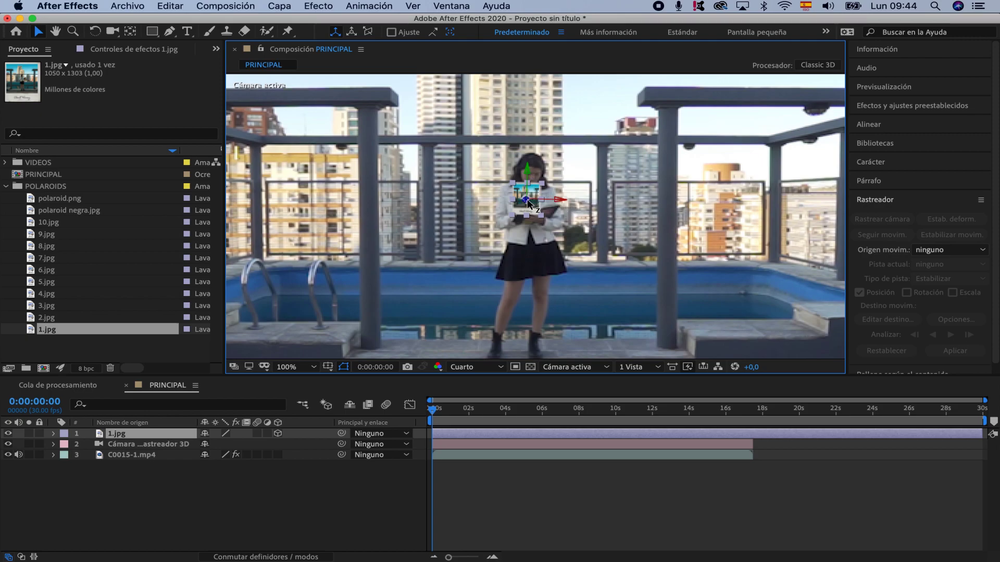
Show the PRINCIPAL composition in four views and bring the 1.jpg layer much closer to the camera in the Derecha view
scroll(519, 246, "down", 2)
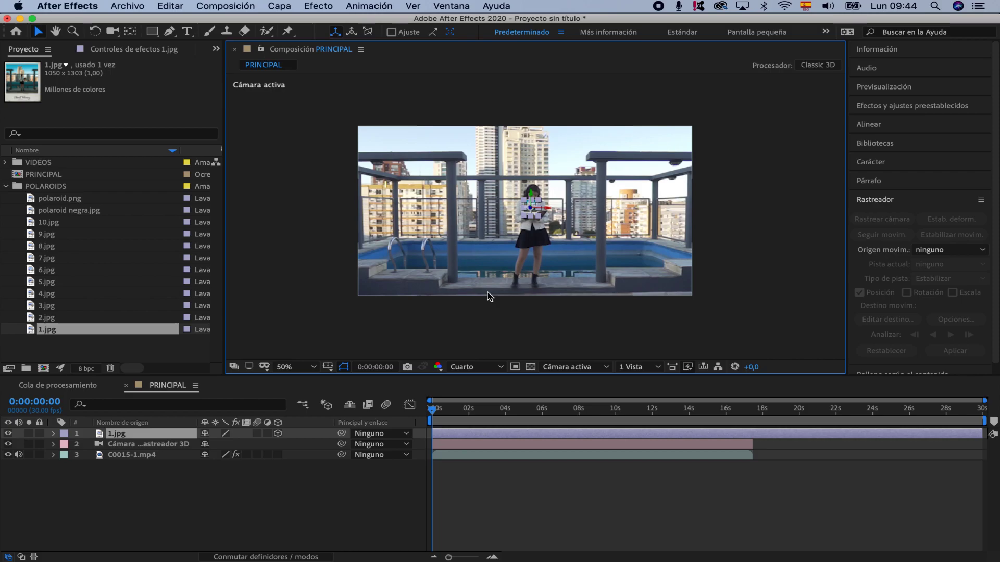
left_click(655, 368)
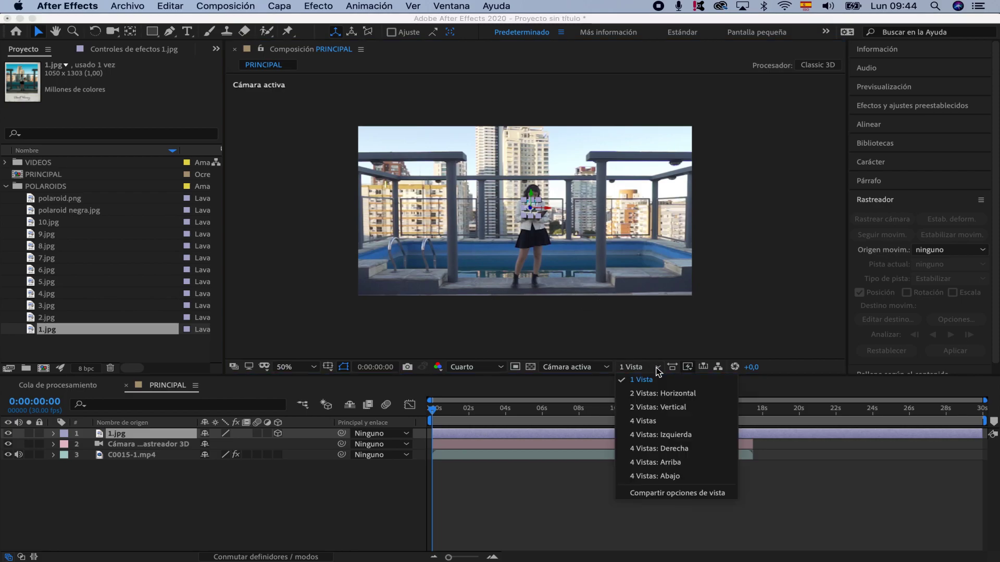
left_click(655, 421)
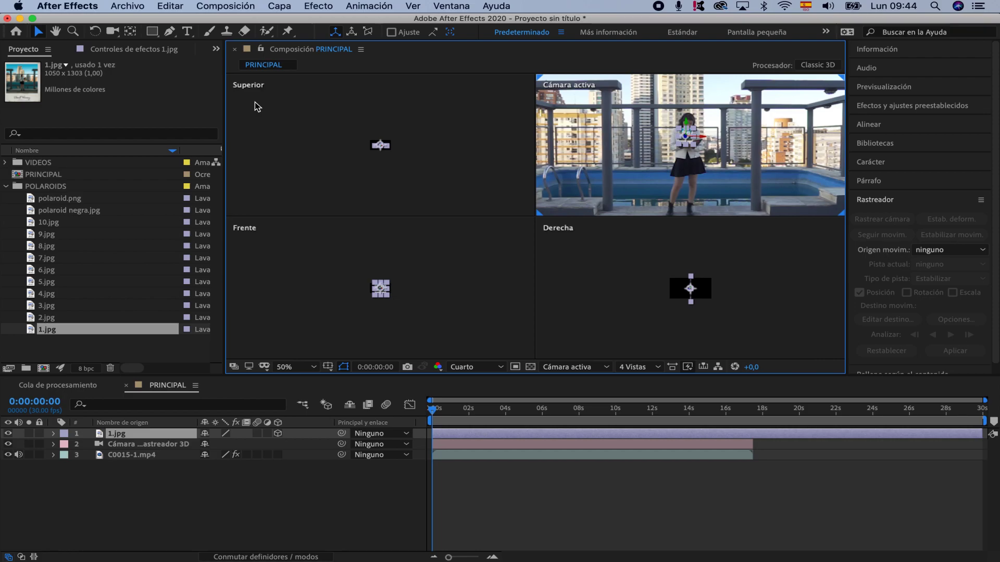
left_click_drag(603, 291, 717, 286)
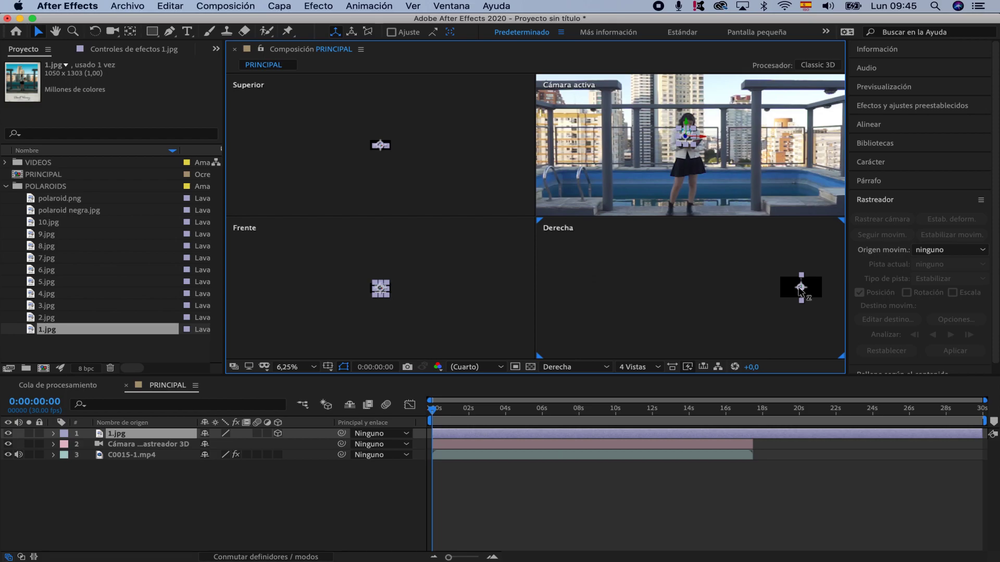
left_click(800, 289)
left_click_drag(800, 289, 248, 310)
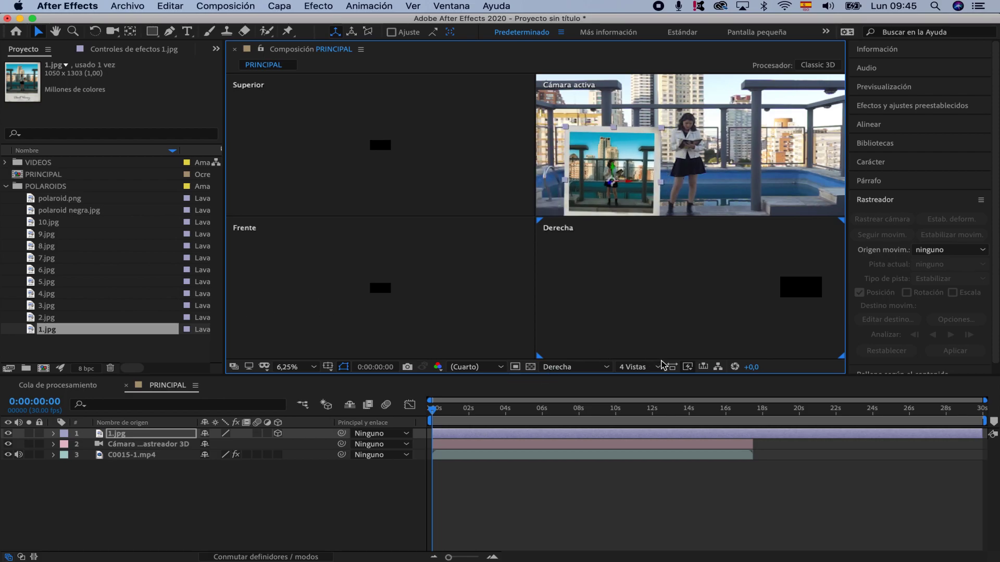
Return to a single view and place the 1.jpg polaroid to the left of the woman, above the pool and slightly farther from the camera
left_click(654, 368)
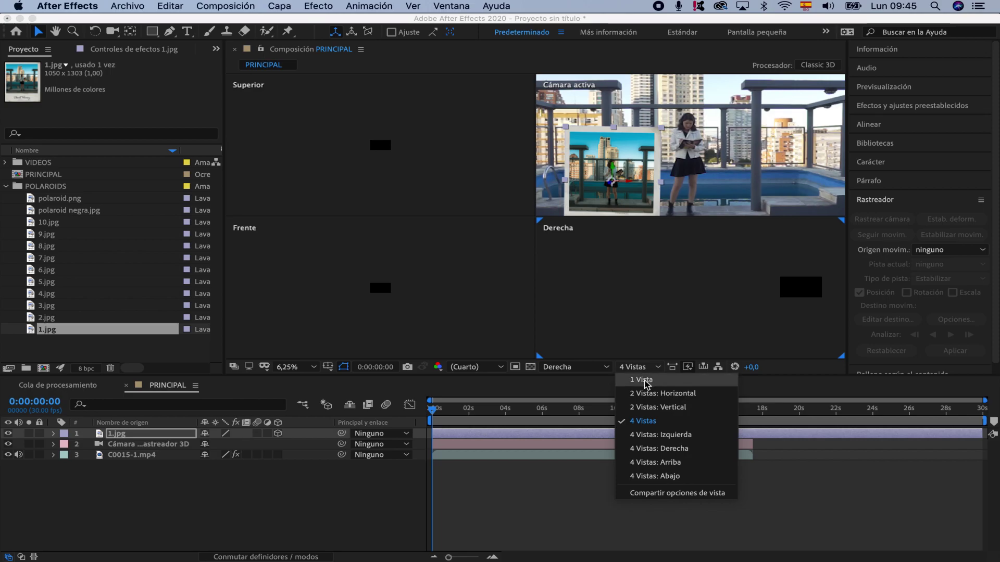
left_click(640, 380)
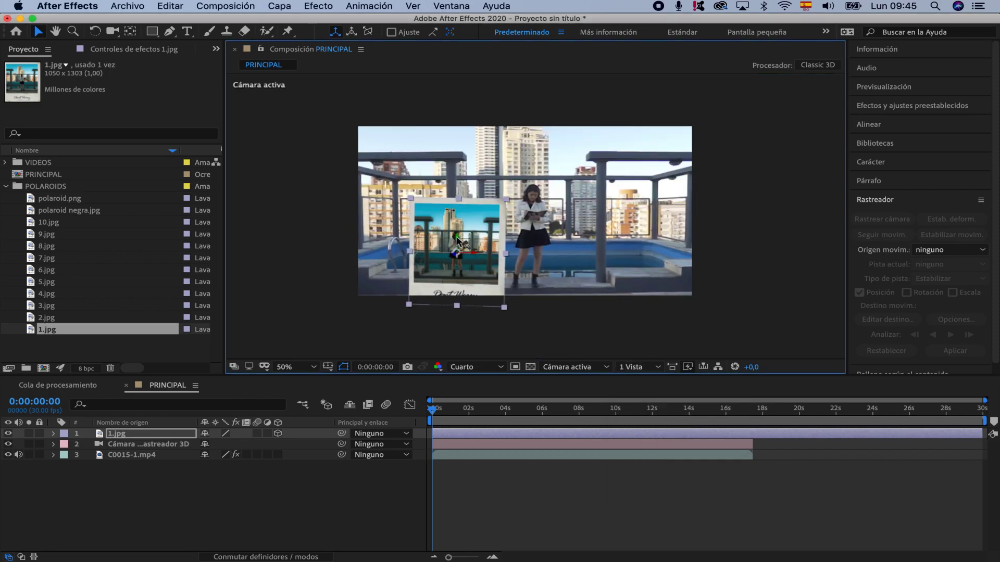
left_click_drag(458, 240, 468, 138)
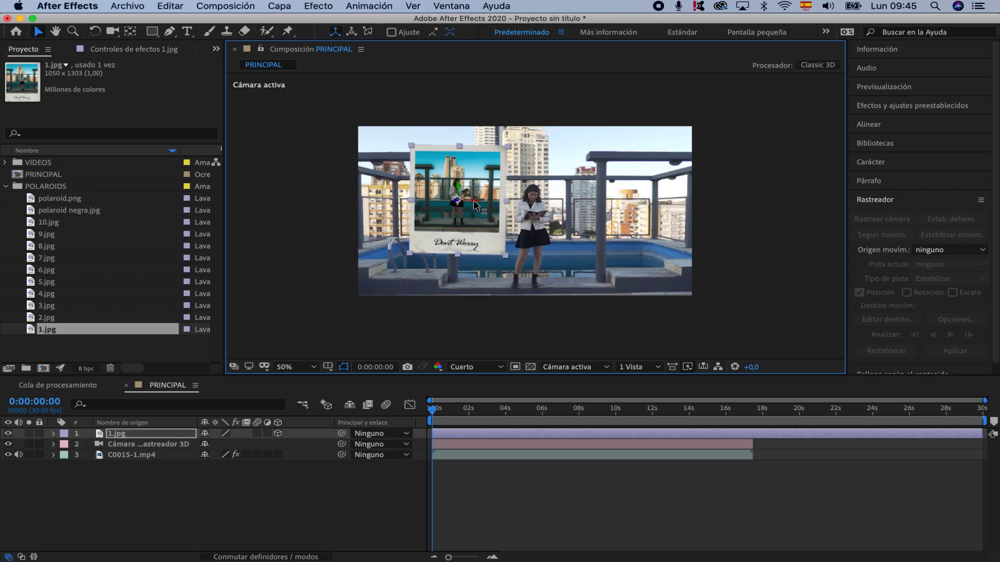
left_click_drag(473, 198, 420, 207)
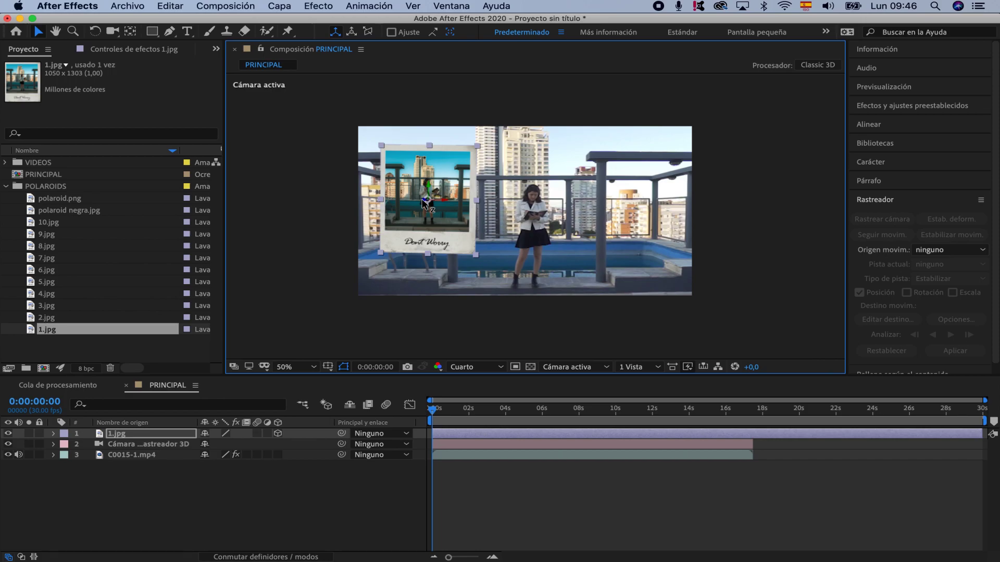
left_click_drag(426, 204, 645, 420)
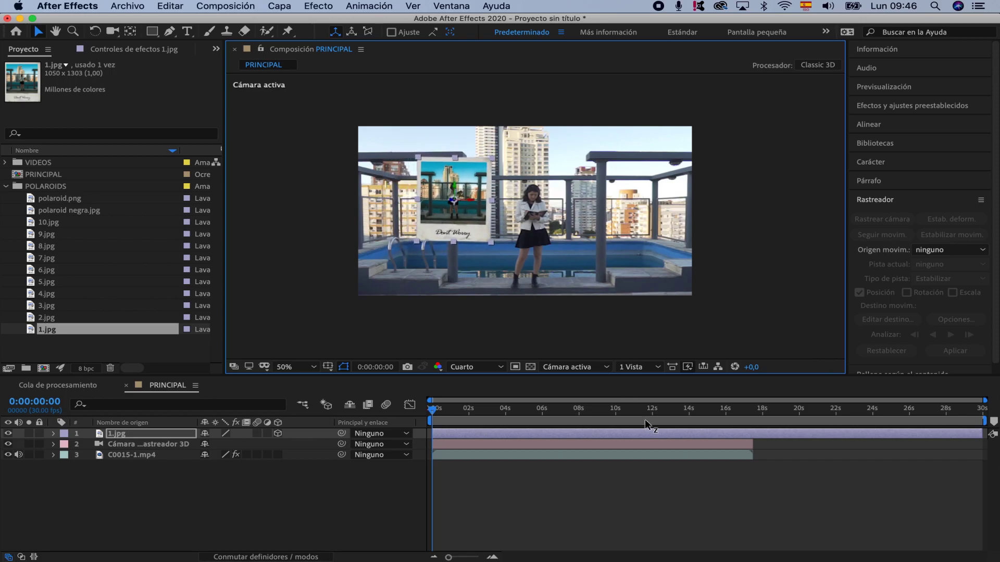
left_click_drag(472, 204, 405, 223)
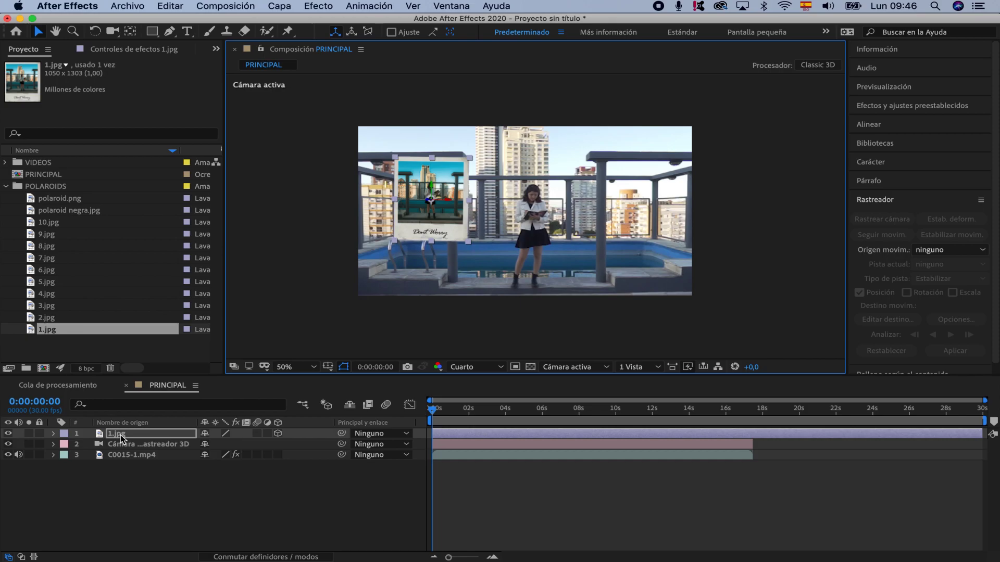
Rotate the 1.jpg layer to X -43°, Y -40° and Z -24°, and check its tracking over the first seconds
key("r")
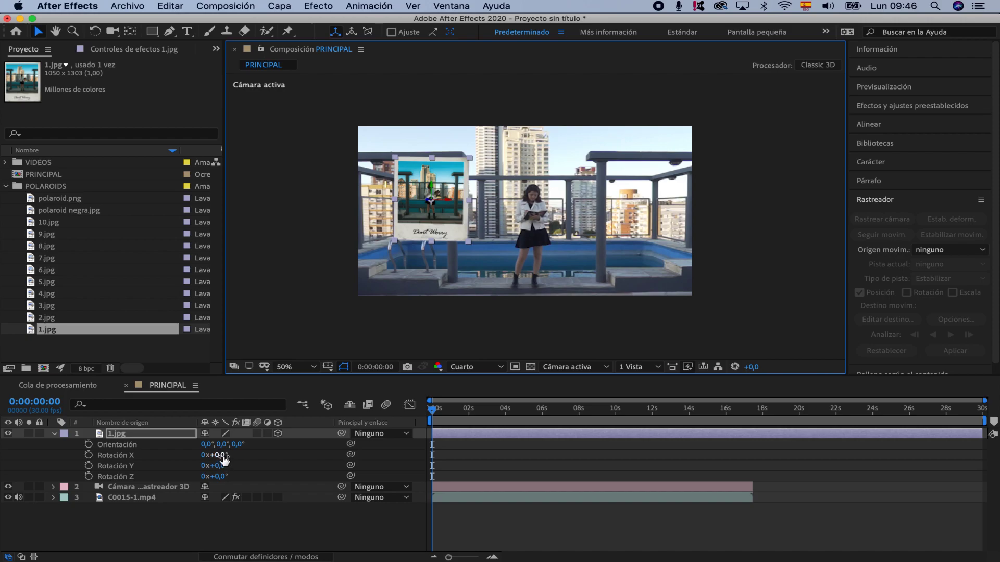
left_click_drag(222, 457, 221, 455)
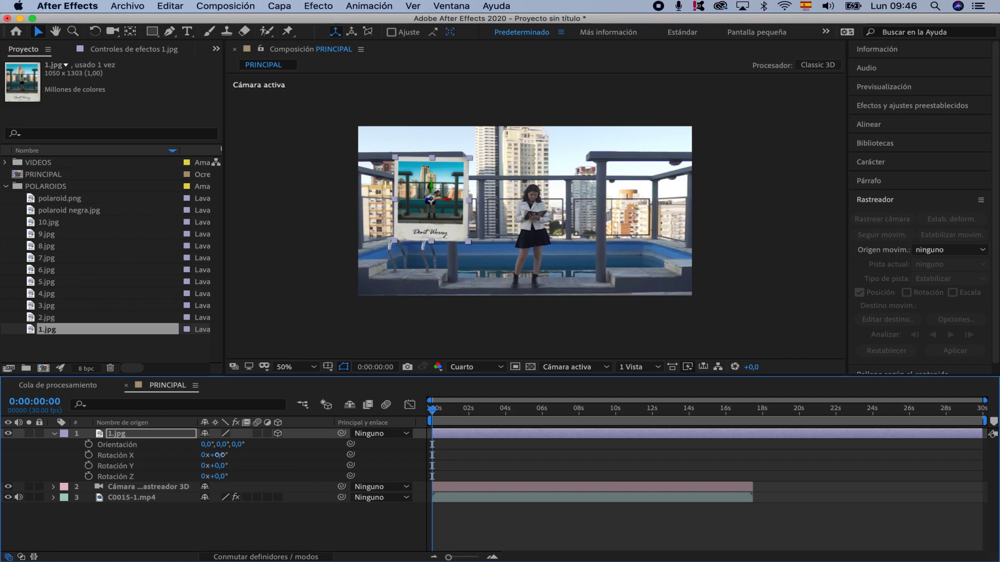
left_click_drag(219, 455, 207, 477)
left_click_drag(430, 414, 290, 422)
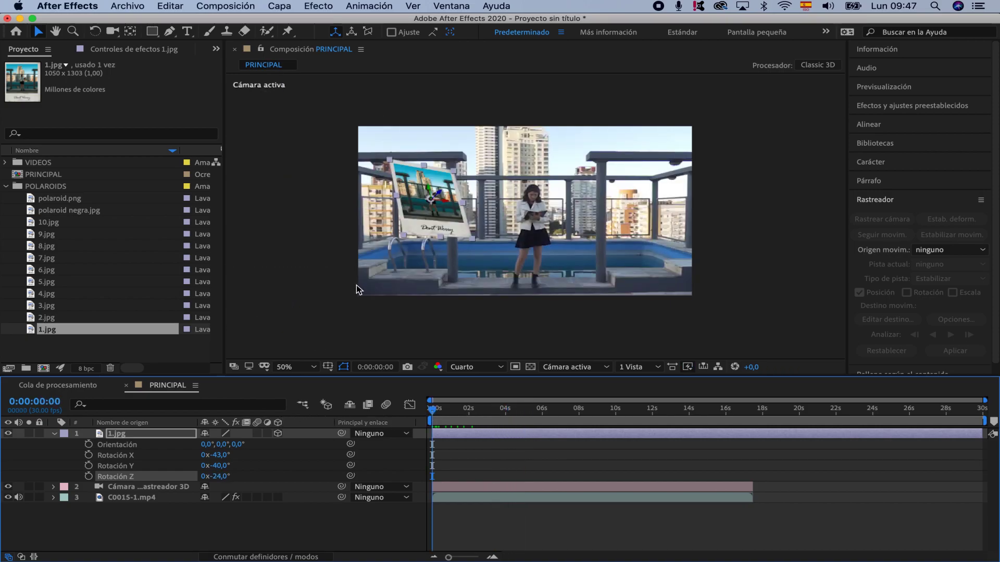
left_click(54, 434)
Add 2.jpg to the PRINCIPAL timeline above 1.jpg and make it a 3D layer
left_click(56, 318)
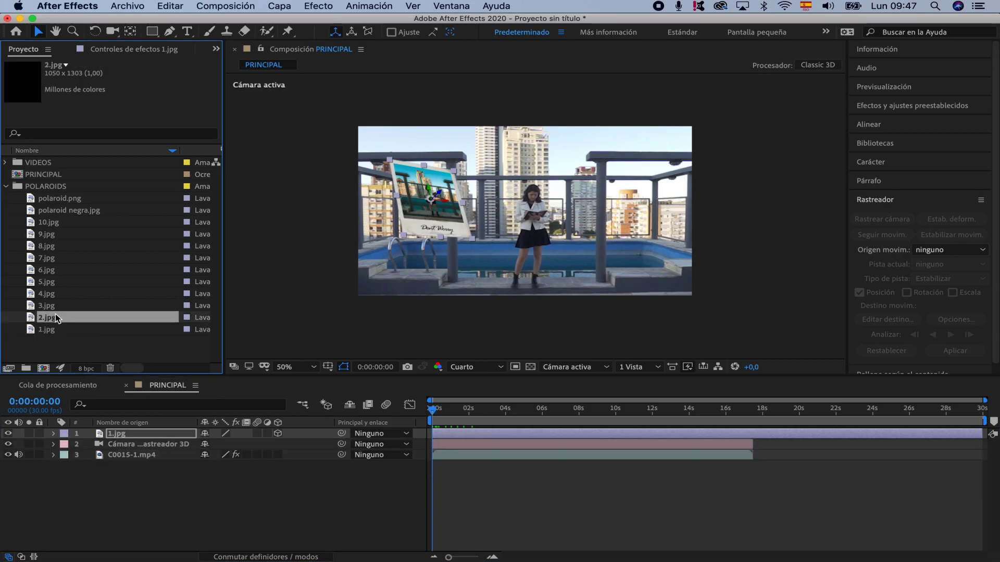
left_click_drag(57, 319, 99, 435)
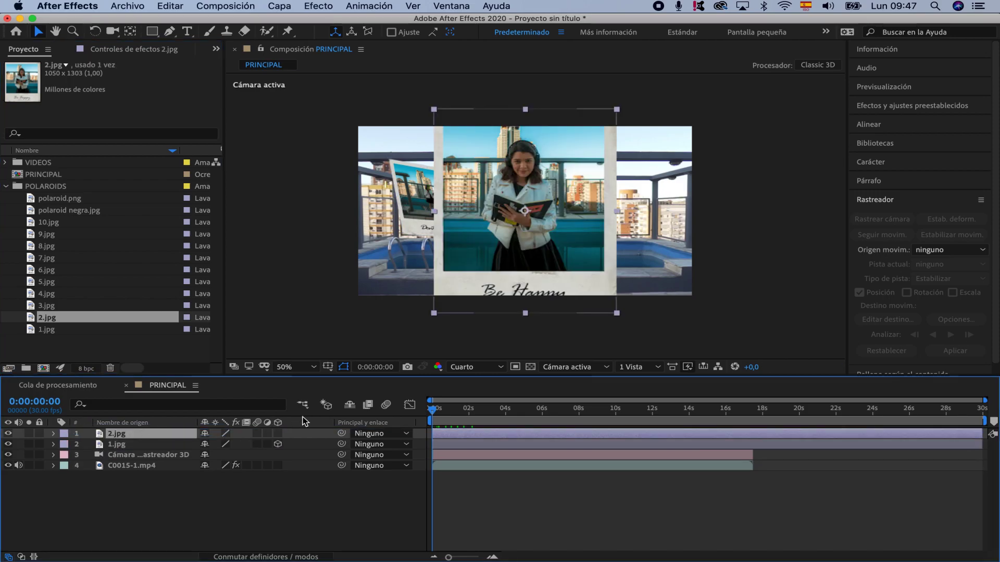
left_click(279, 434)
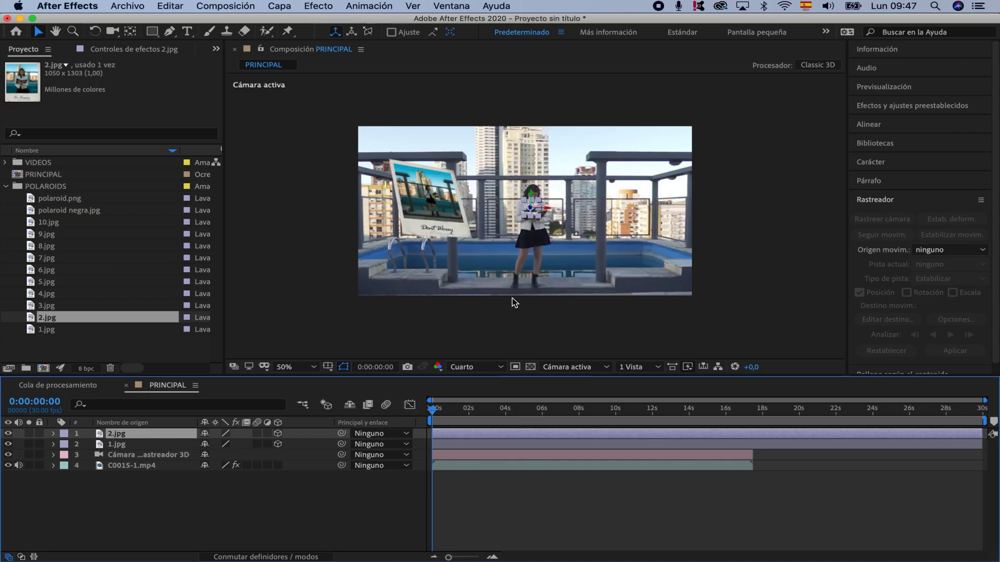
Switch to four views and bring the 2.jpg layer closer to the camera in the Derecha view
left_click(657, 367)
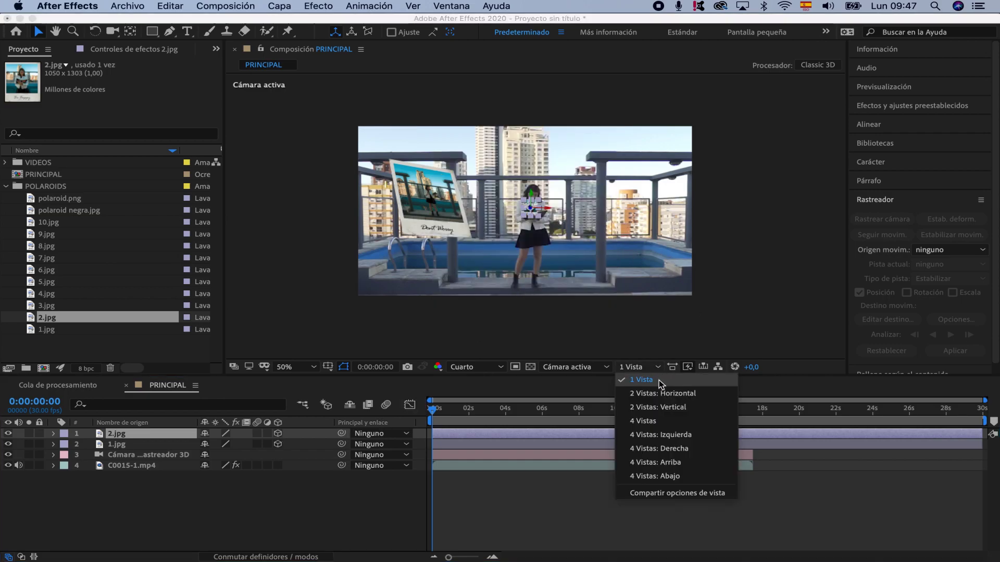
left_click(652, 421)
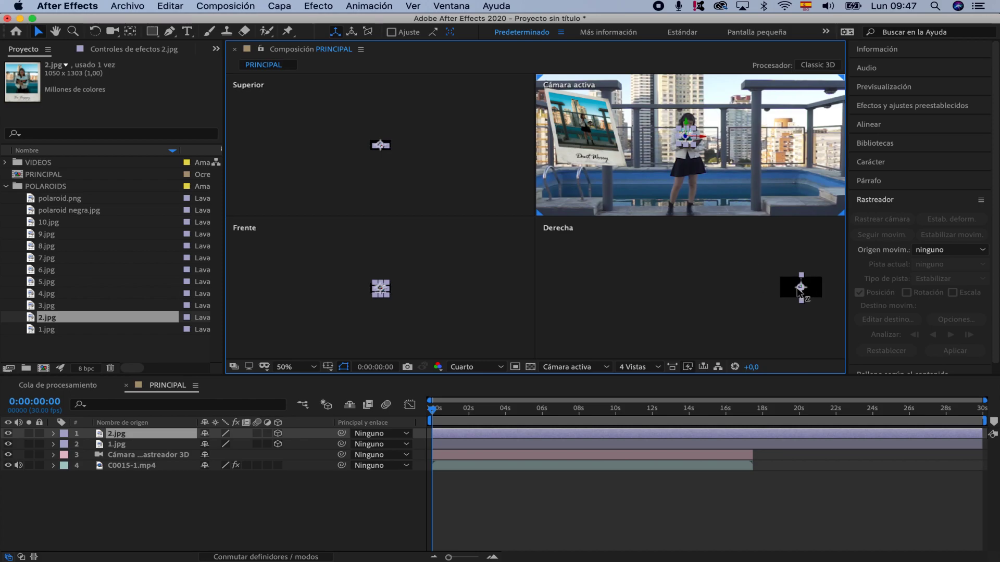
left_click_drag(800, 292, 342, 335)
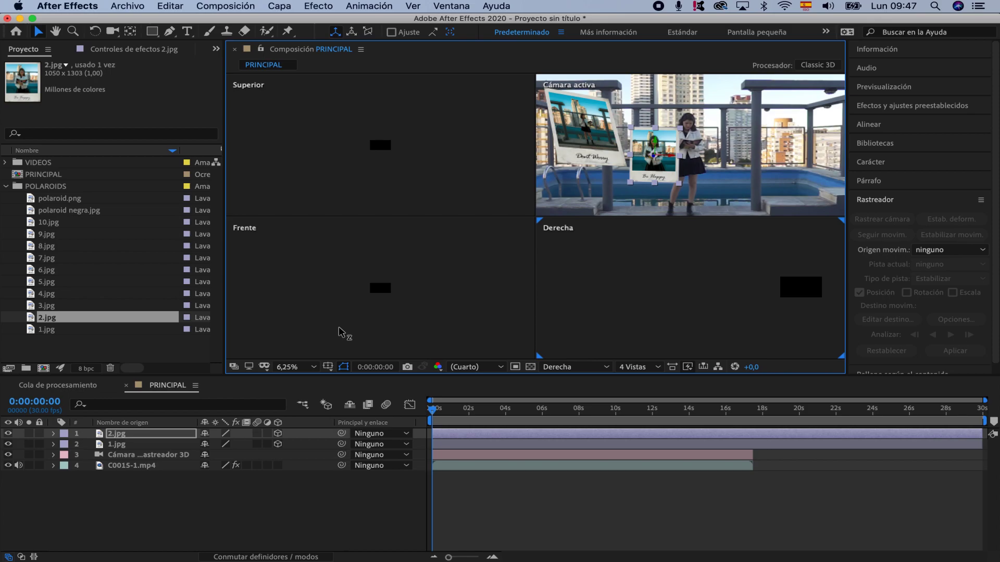
Return to a single view and place the 2.jpg polaroid to the right of the woman, high against the pergola column
left_click(657, 367)
left_click(638, 381)
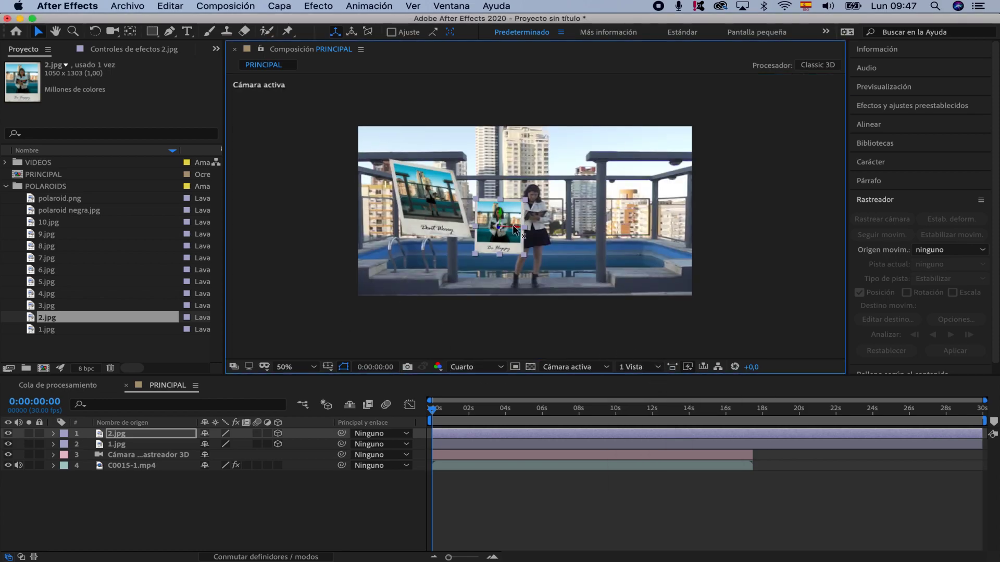
left_click_drag(516, 229, 648, 230)
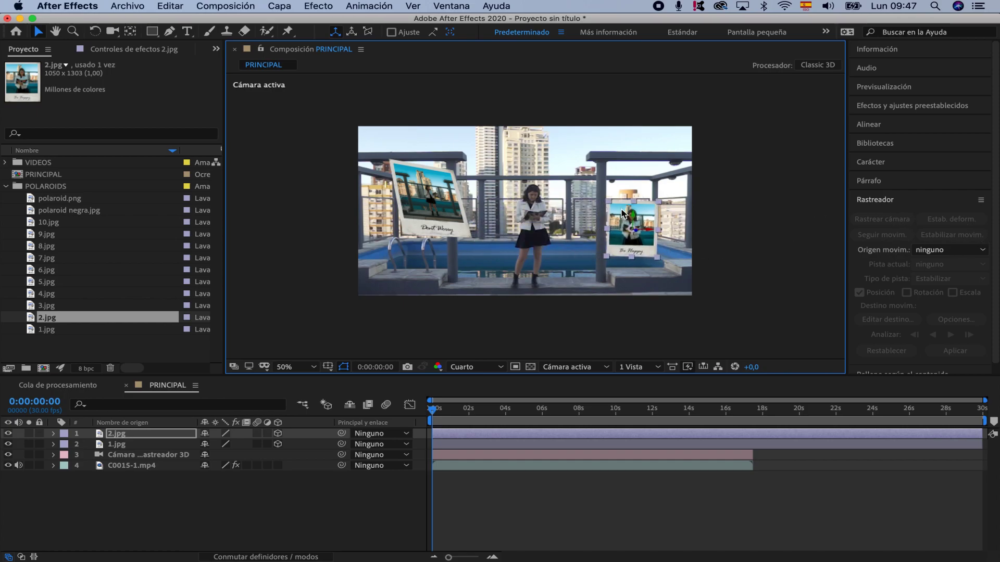
left_click_drag(635, 222, 642, 23)
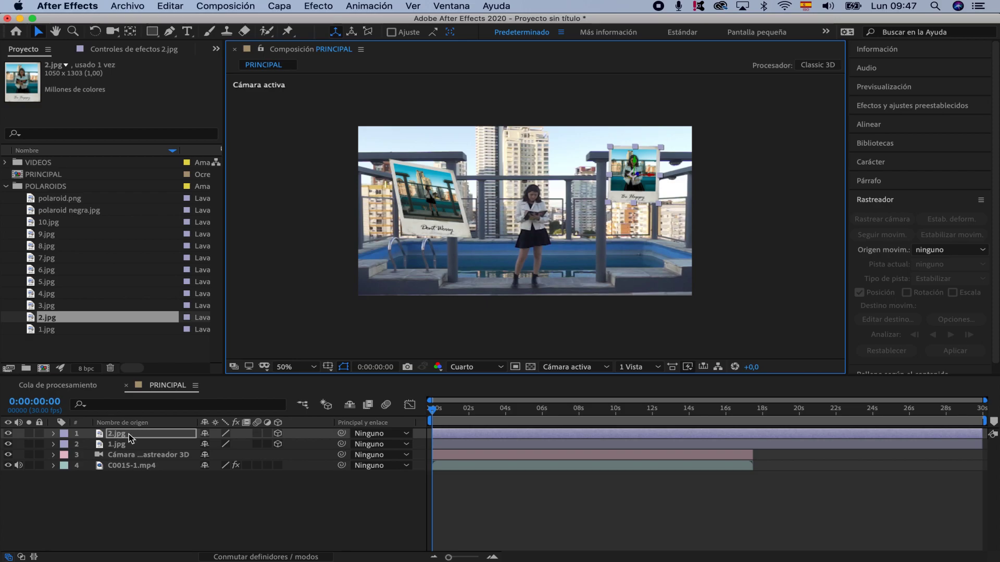
Rotate the 2.jpg layer to X -30°, Y 25° and Z 25°
key("r")
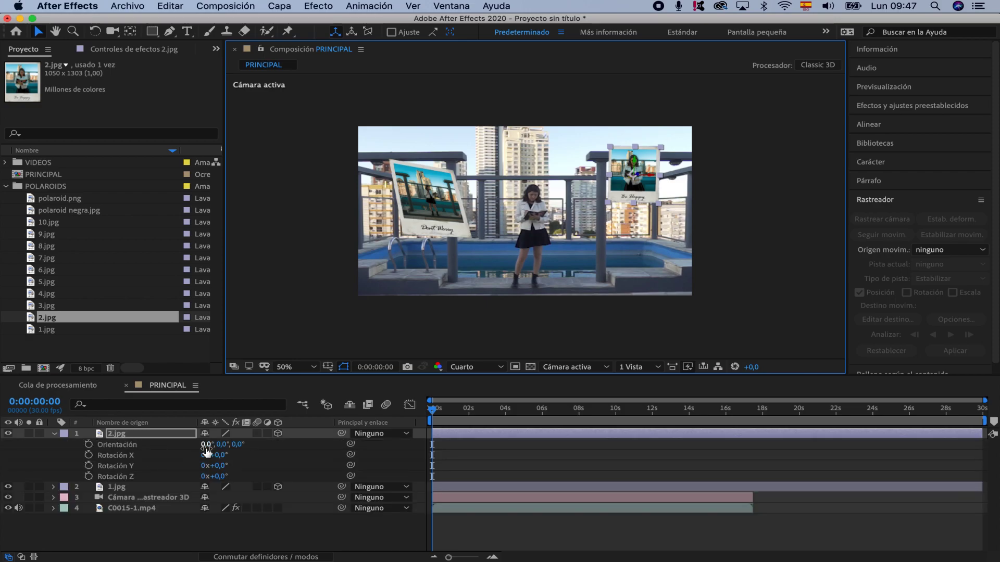
left_click_drag(218, 458, 248, 486)
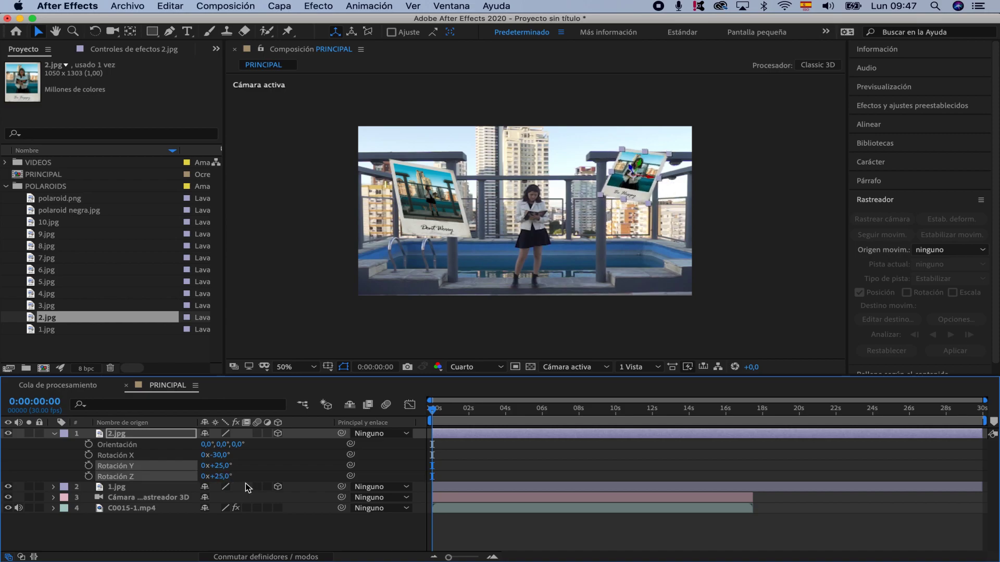
left_click(54, 434)
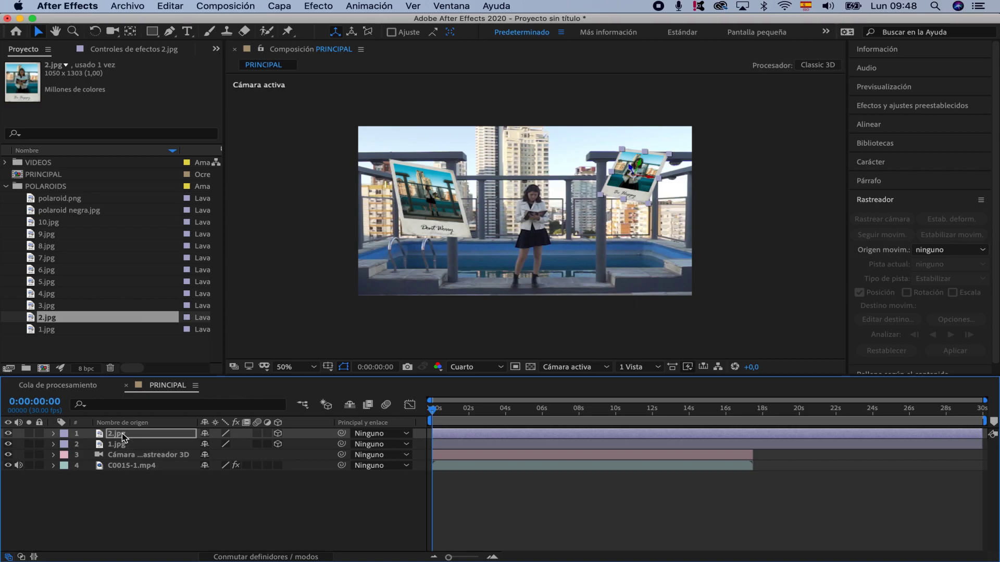
Precompose the two polaroids, the tracker camera and C0015-1.mp4 into RECORRIDO 1, transferring all attributes to the new composition
left_click(129, 467, "shift")
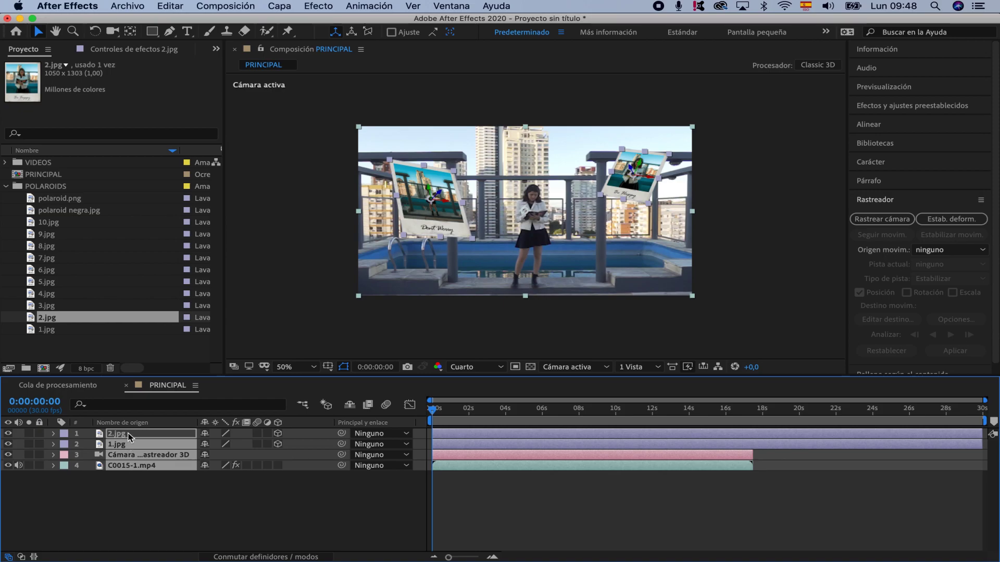
right_click(127, 468)
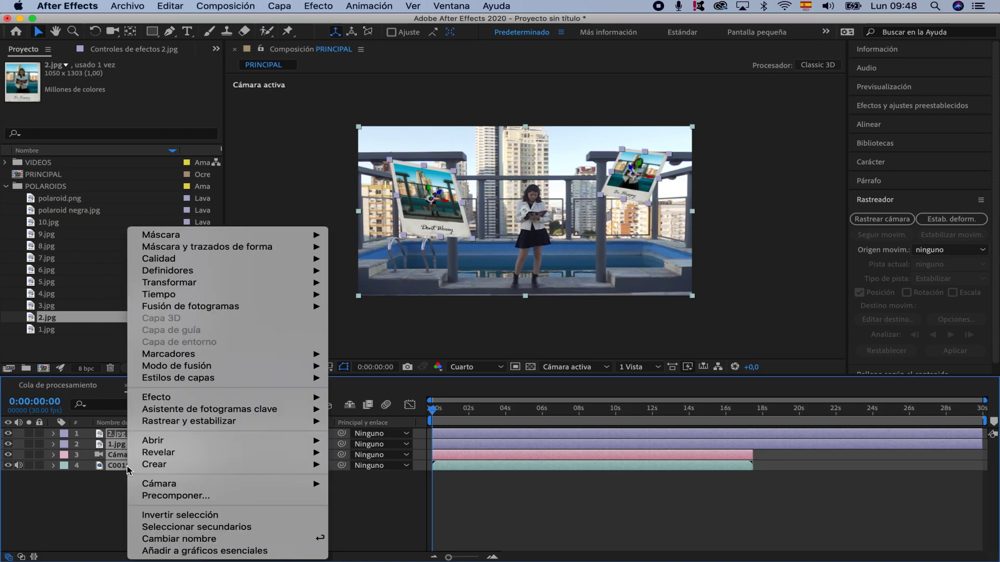
left_click(166, 497)
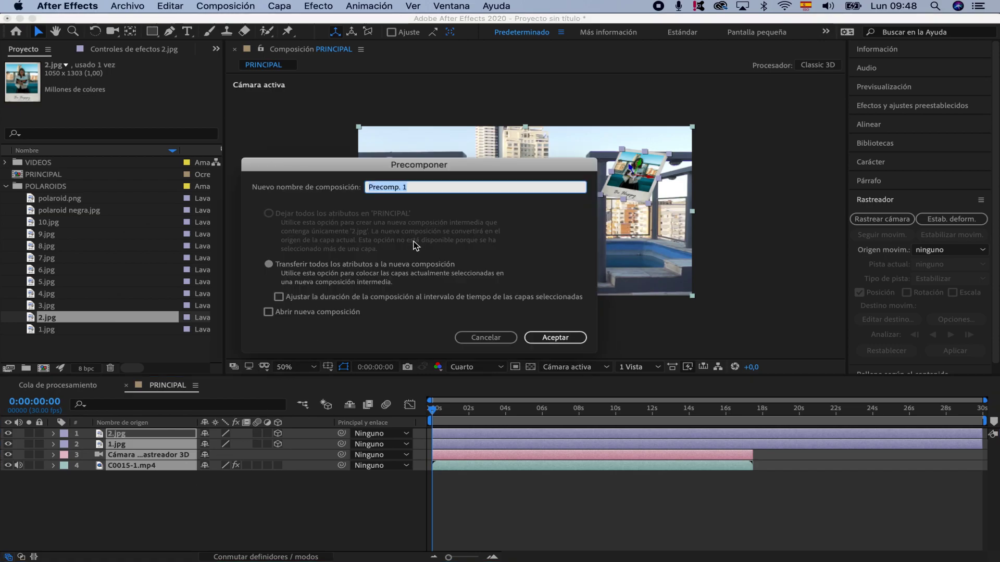
type("RE")
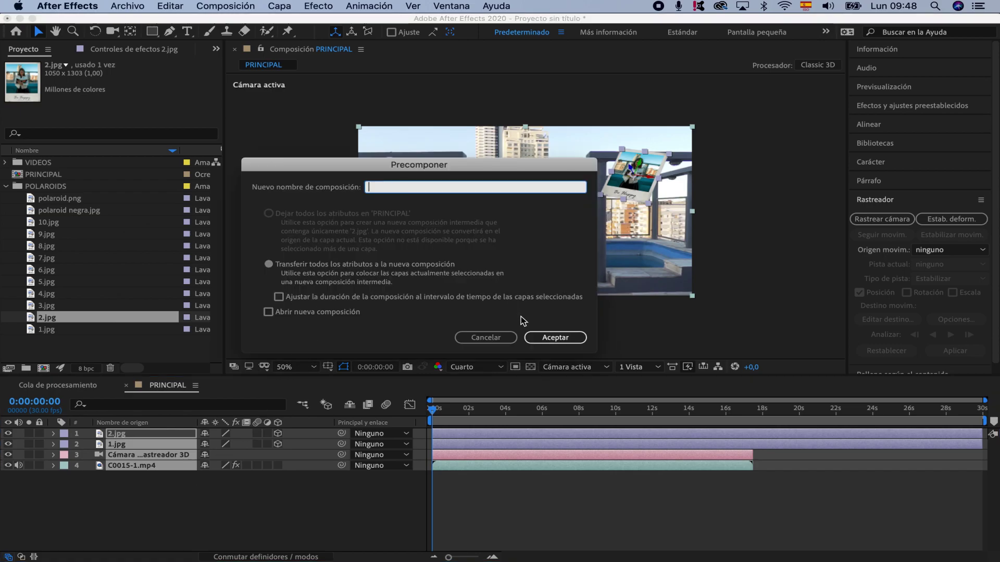
type("CORRIDO 1")
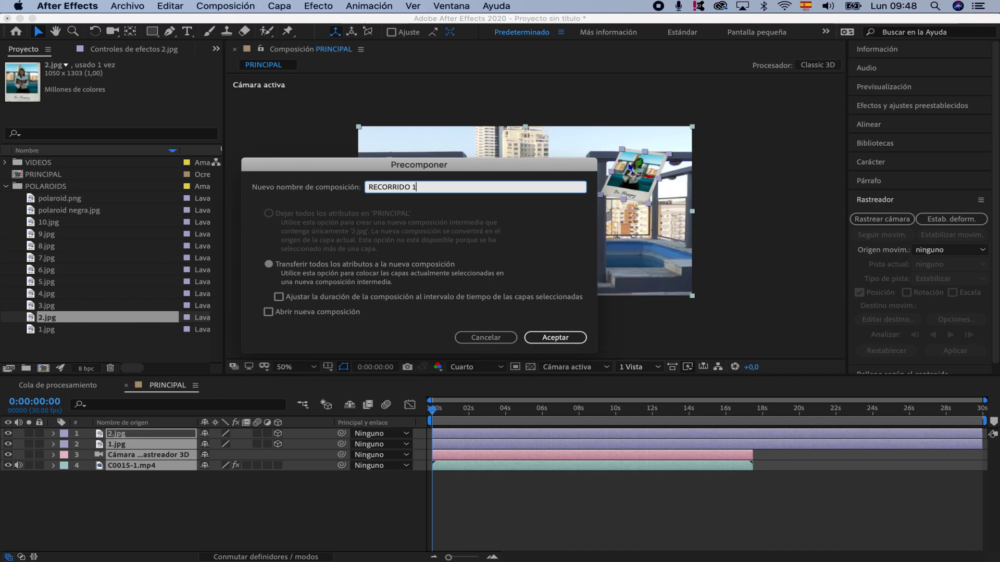
left_click(565, 340)
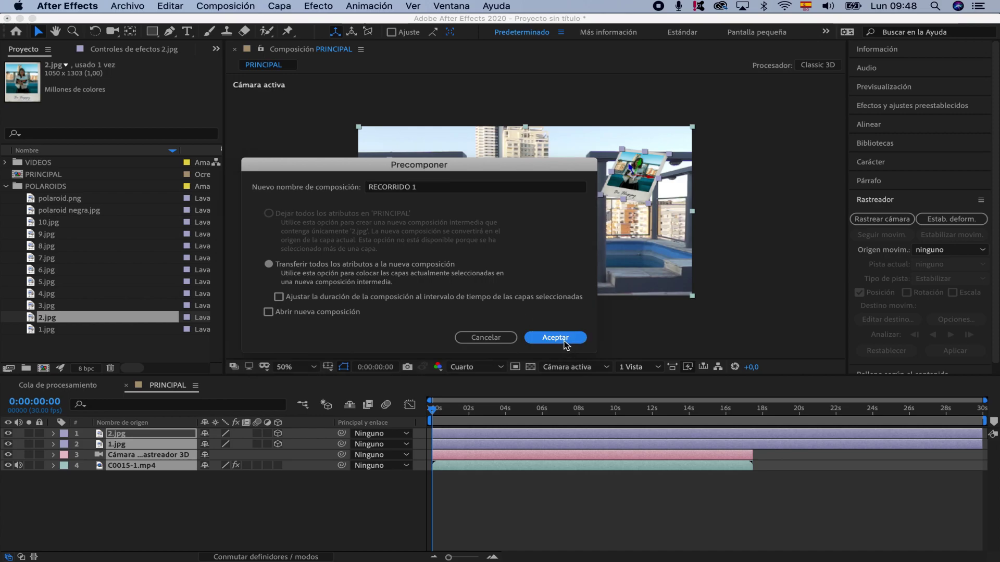
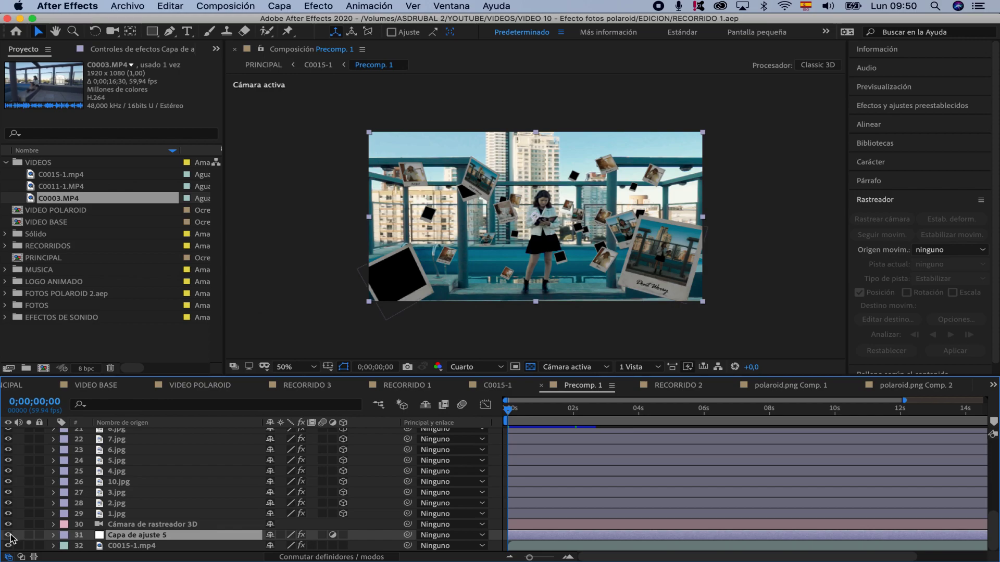
Compare the Precomp. 1 image with and without the adjustment layer Capa de ajuste 5
left_click(8, 537)
left_click(9, 536)
left_click(9, 537)
left_click(8, 536)
left_click(9, 537)
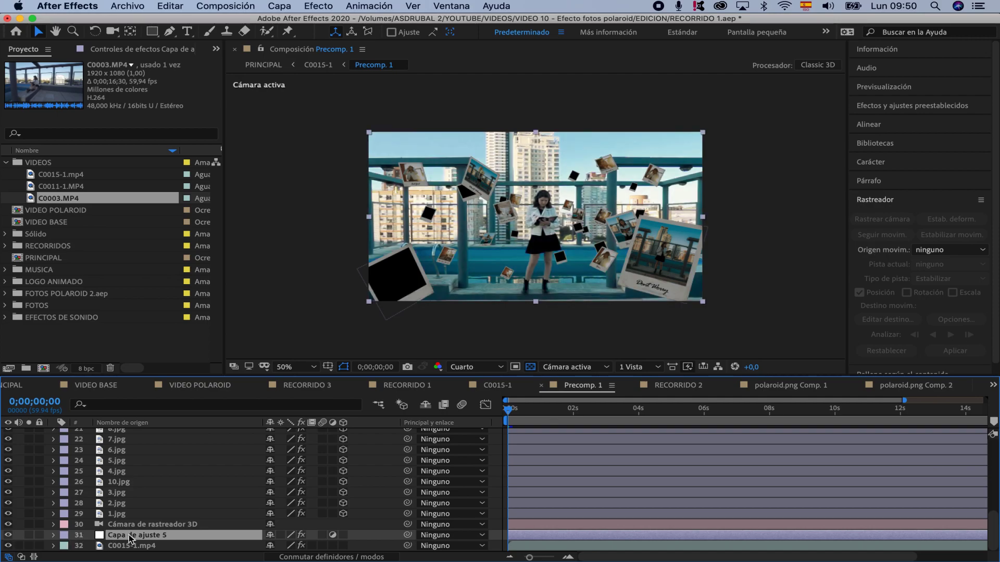
Try adding a new adjustment layer with the Aplicar tabla de búsq. de color effect above Capa de ajuste 5
left_click(279, 6)
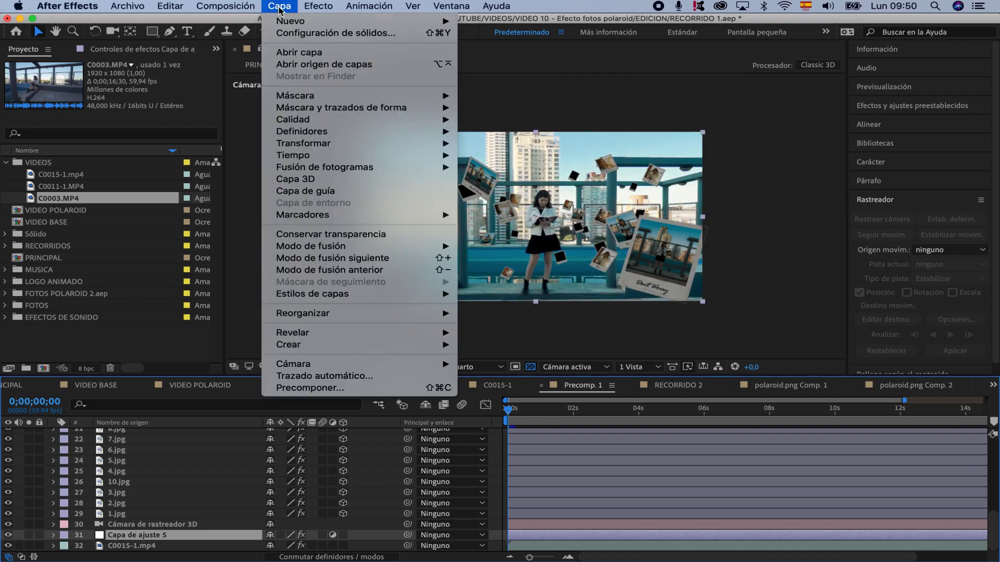
mouse_move(290, 20)
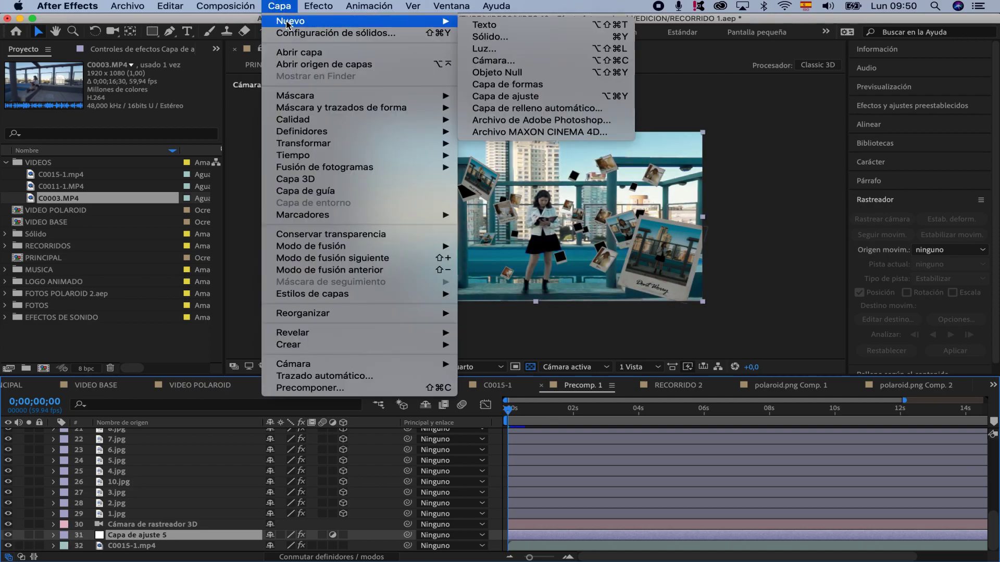
left_click(529, 96)
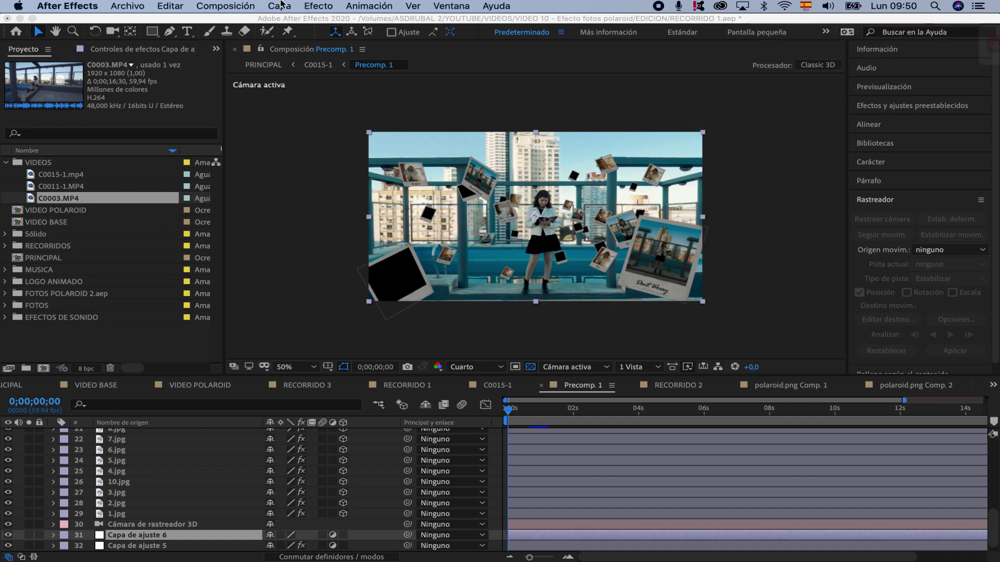
left_click(311, 9)
mouse_move(344, 316)
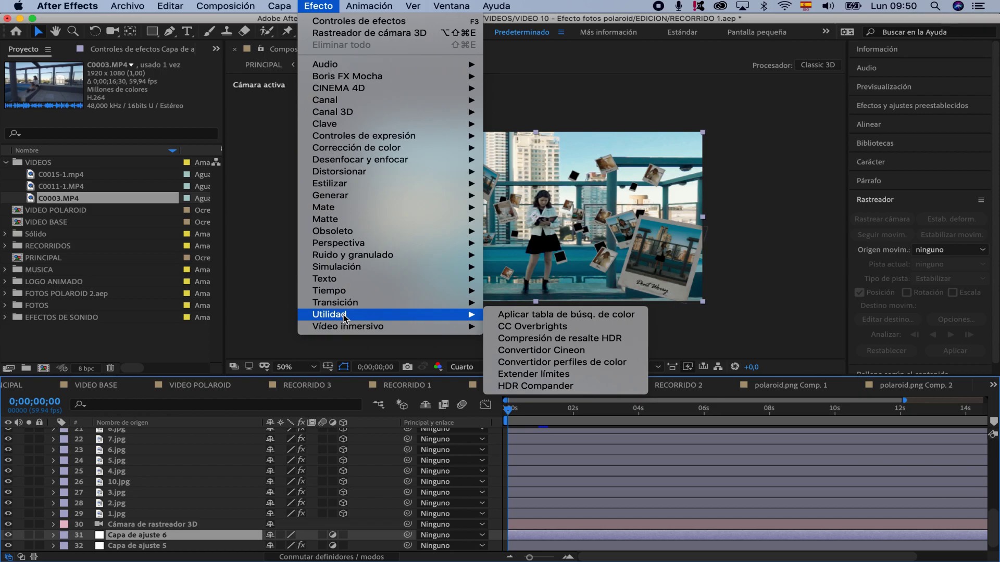
left_click(540, 315)
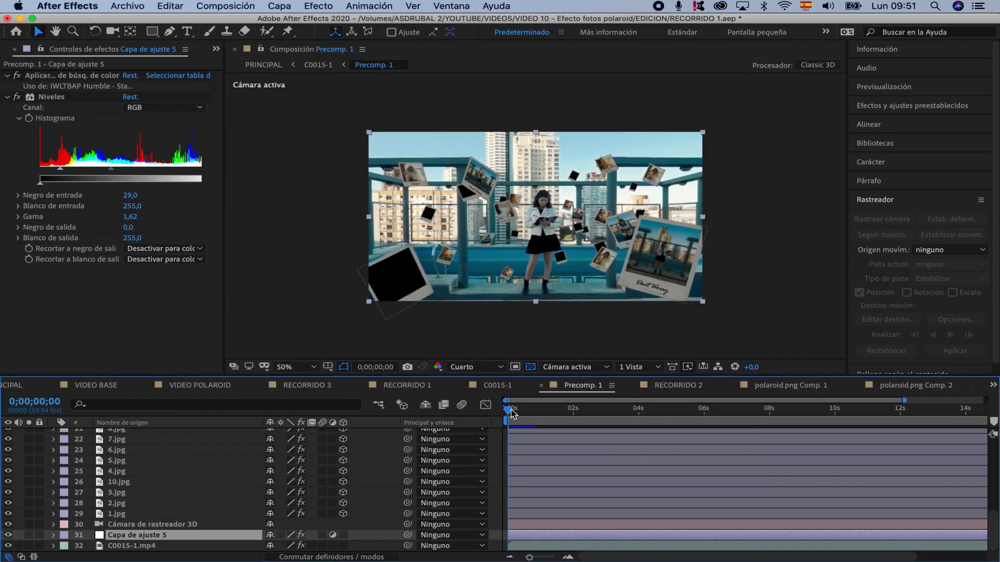
Move the playhead to 0;00;10;56 and import C0011-2.mp4 from the VIDEOS folder into the project
left_click_drag(512, 413, 867, 407)
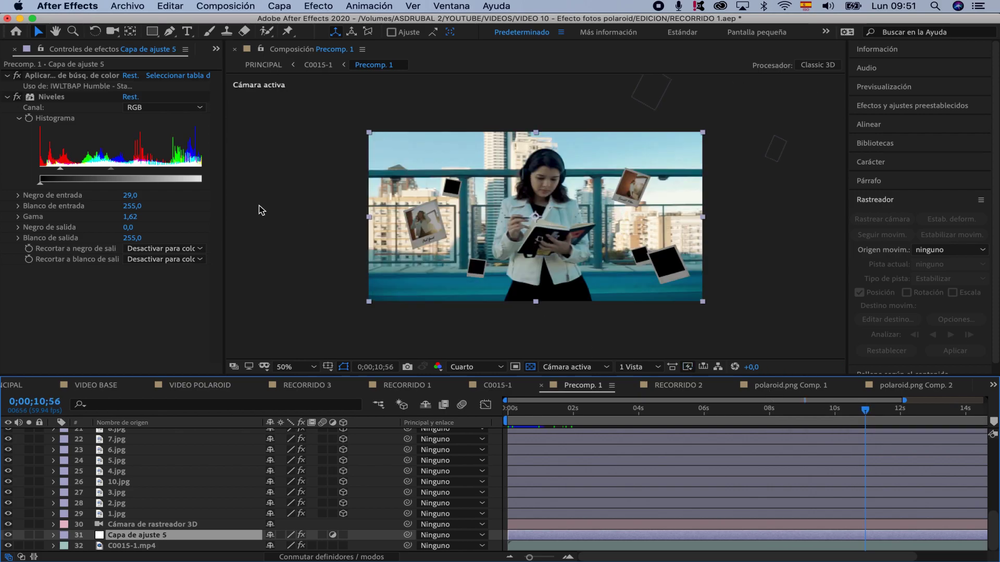
left_click(216, 49)
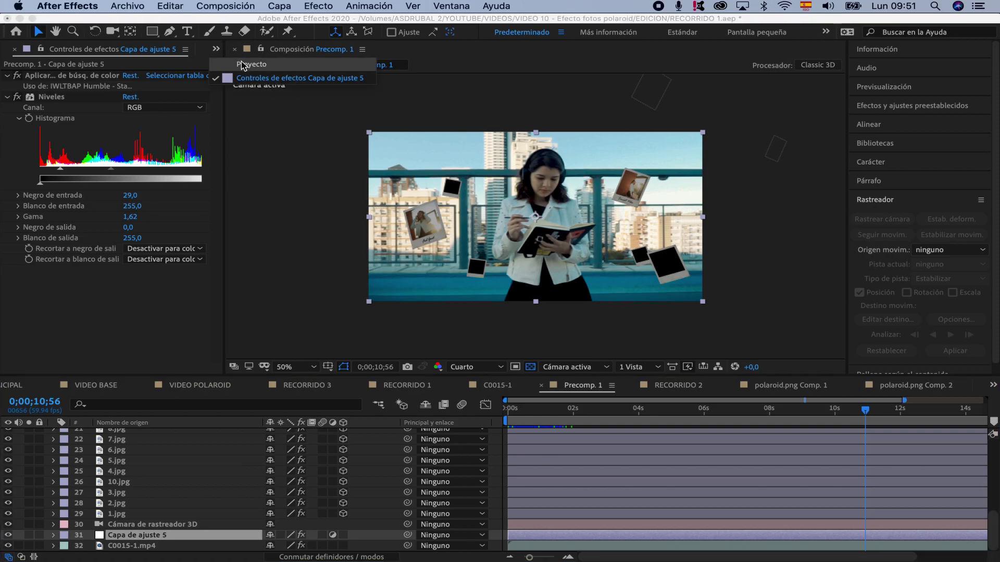
left_click(244, 65)
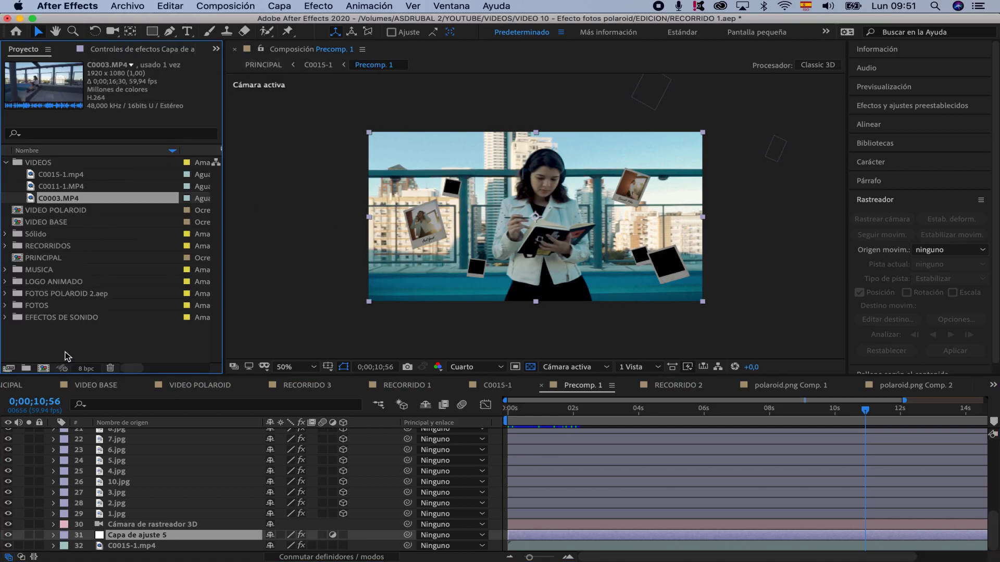
right_click(65, 357)
mouse_move(159, 410)
left_click(333, 416)
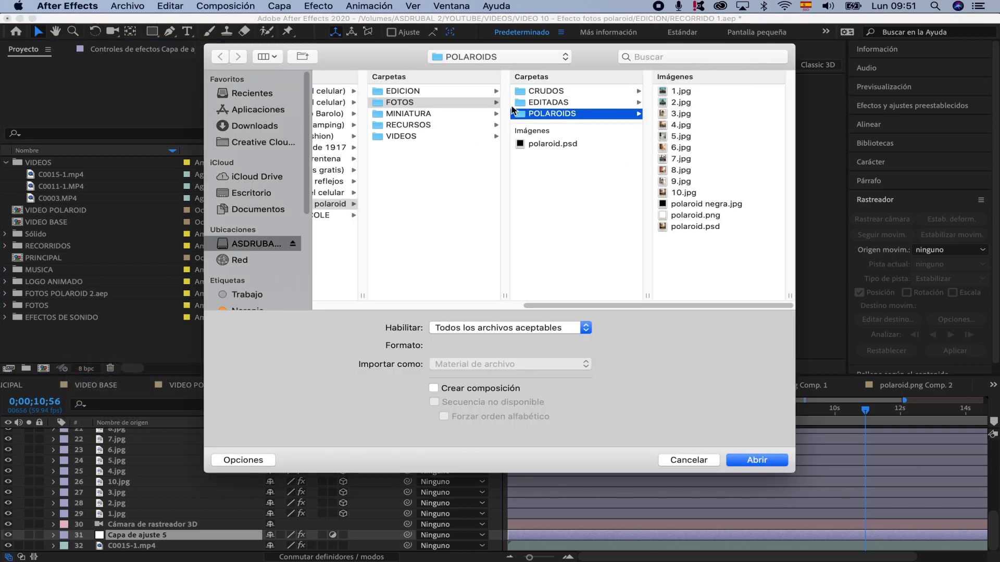
left_click(536, 57)
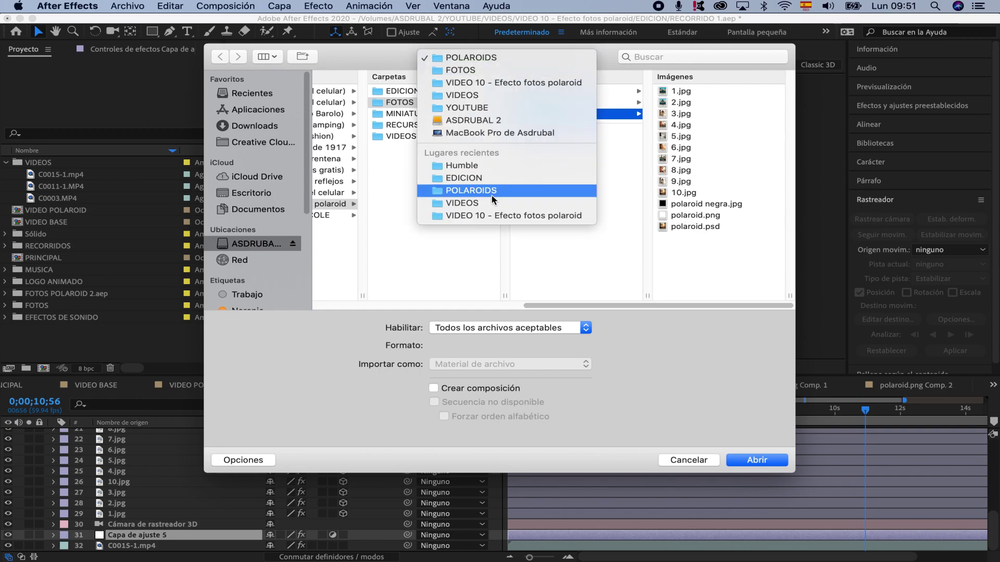
left_click(480, 95)
left_click(661, 205)
left_click(682, 136)
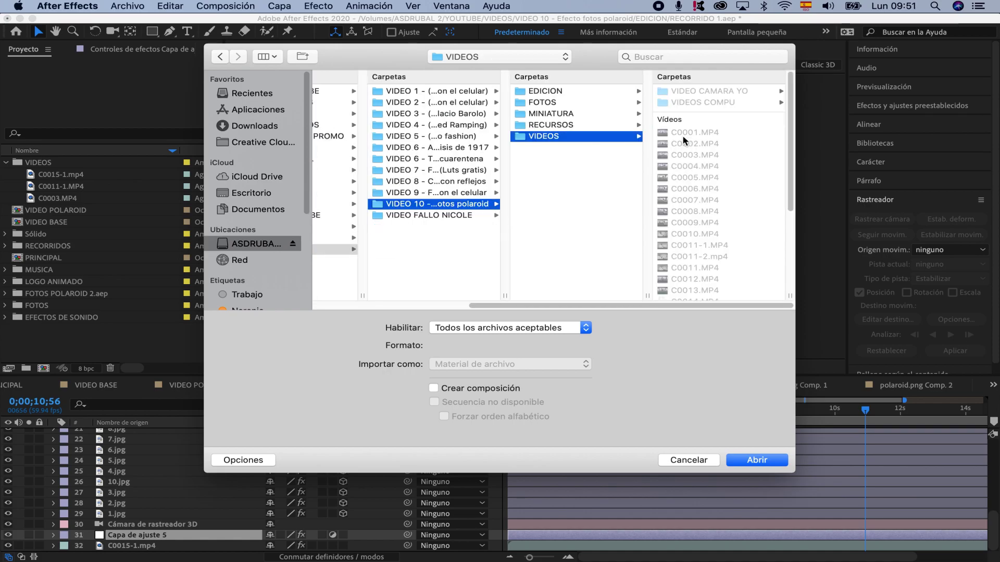
left_click(696, 257)
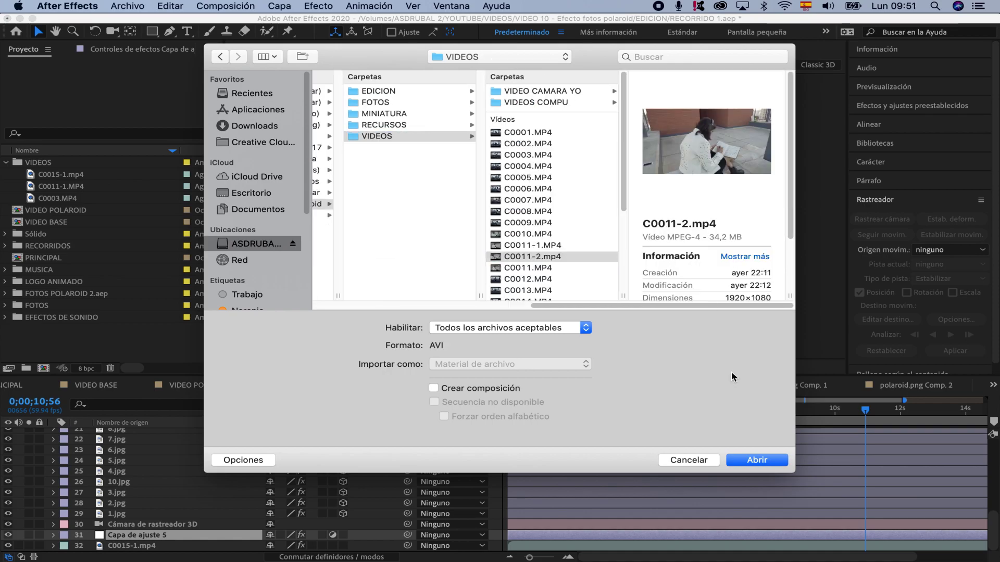
left_click(759, 460)
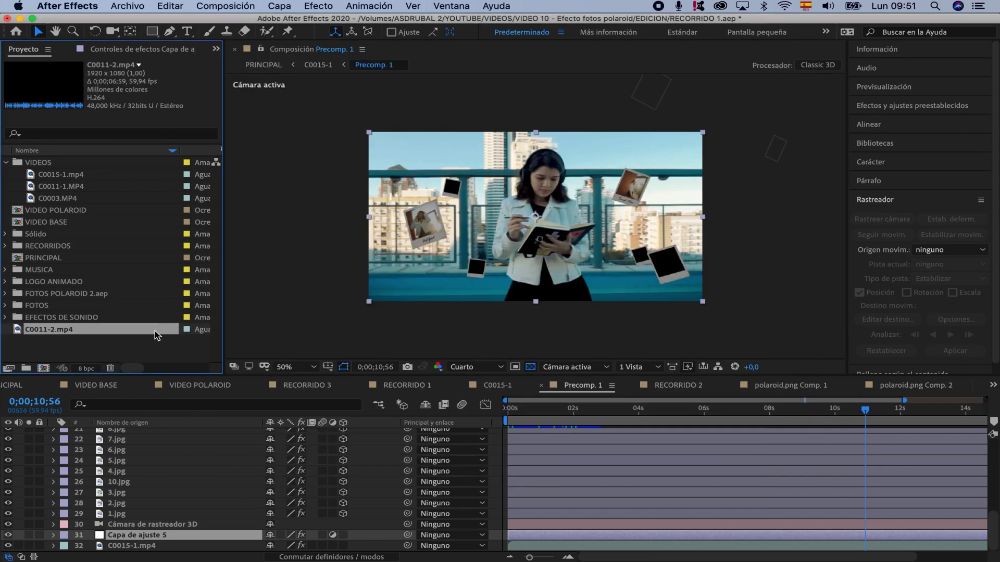
Add polaroid.png from the FOTOS folder above 3.jpg in Precomp. 1 and make it a 3D layer
scroll(114, 473, "up", 10)
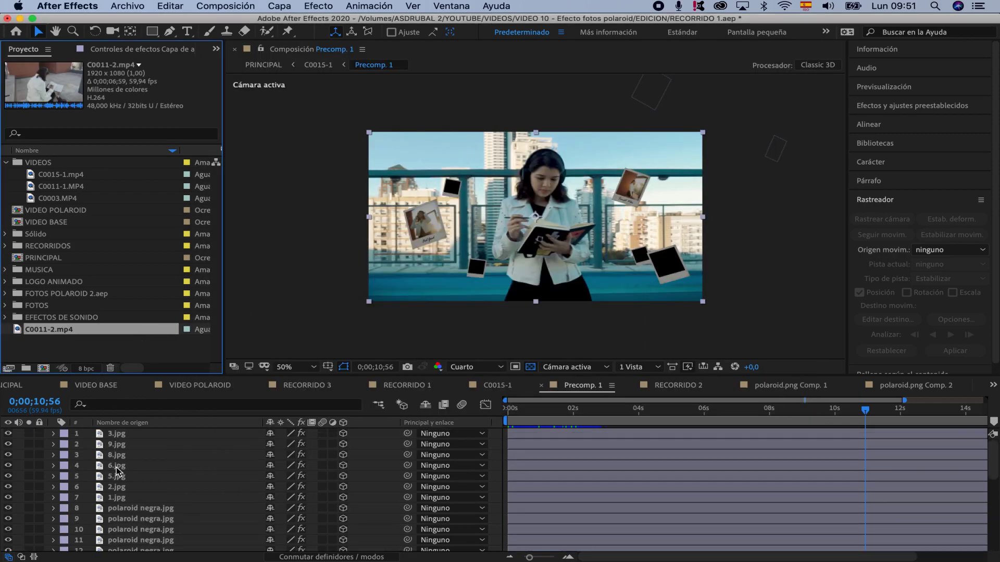
left_click(119, 435)
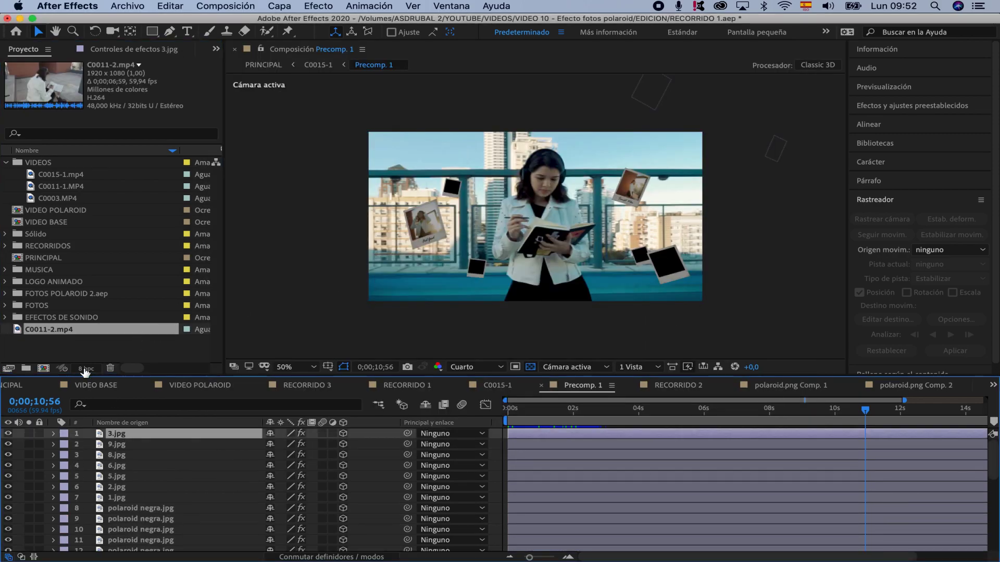
left_click(6, 306)
left_click(48, 224)
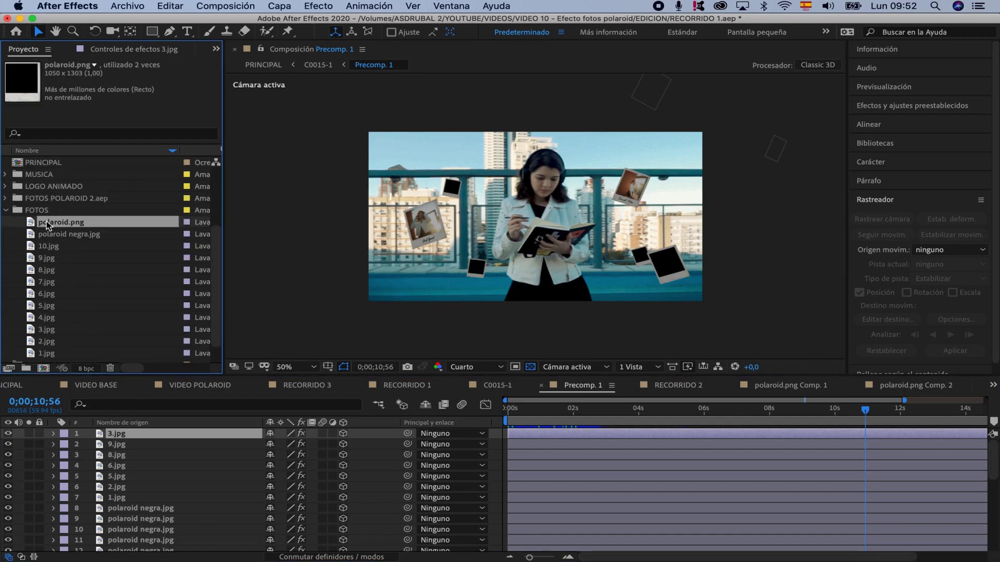
left_click_drag(78, 262, 118, 434)
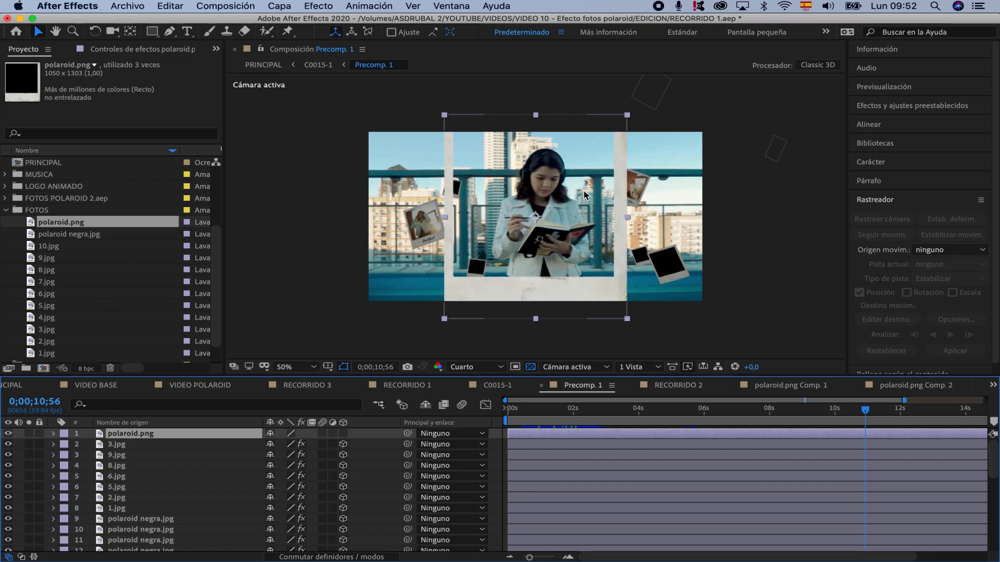
left_click(343, 434)
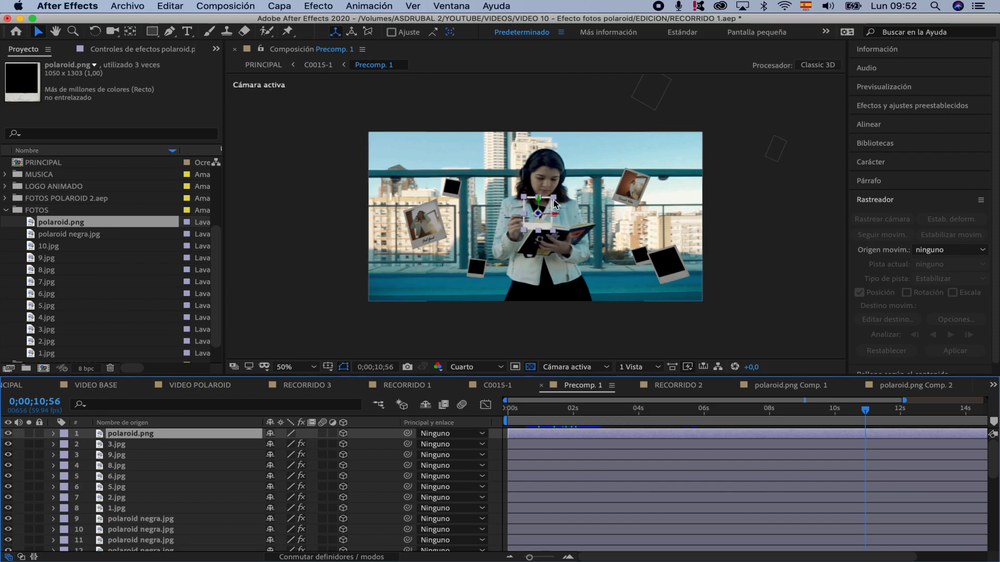
Using the four-view layout, bring the polaroid.png layer close to the camera and center its frame around the woman
left_click(658, 368)
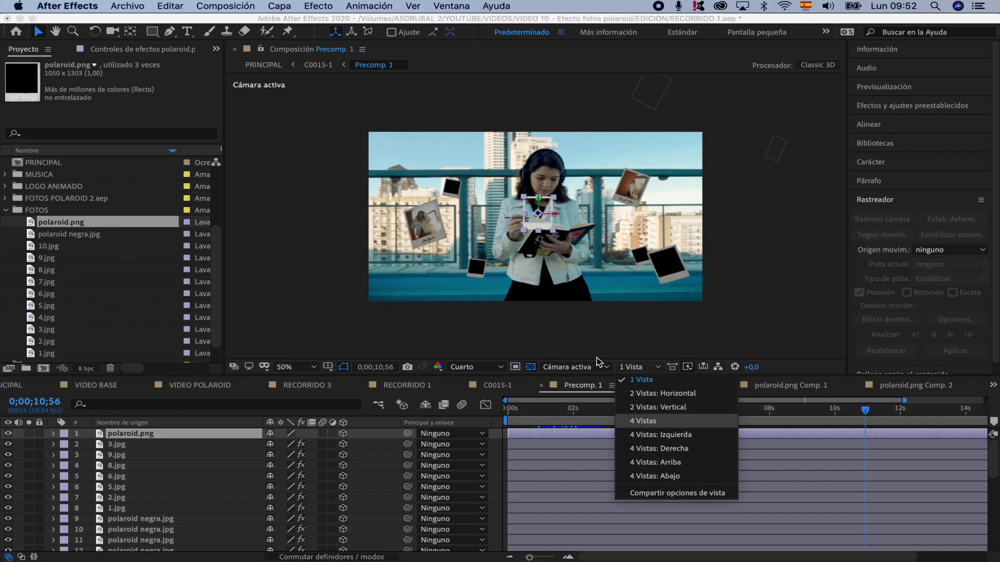
left_click(651, 422)
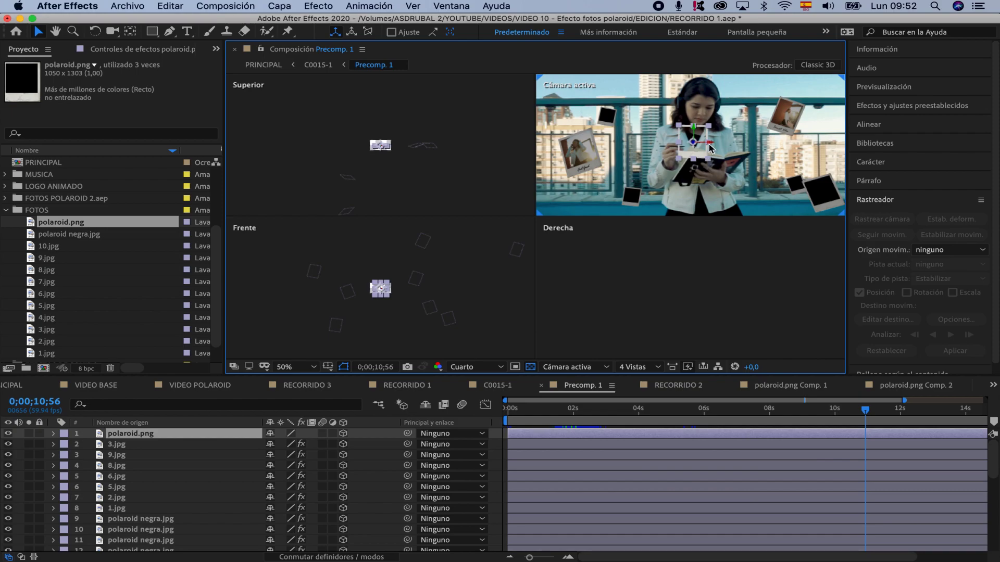
left_click(763, 299)
key("h")
key("v")
scroll(695, 303, "down", 4)
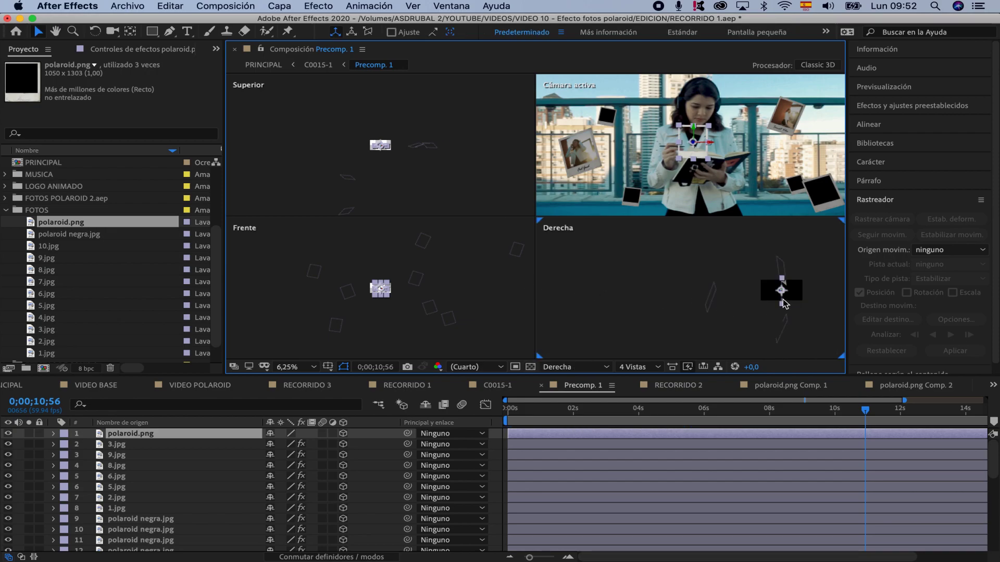
left_click_drag(779, 294, 505, 326)
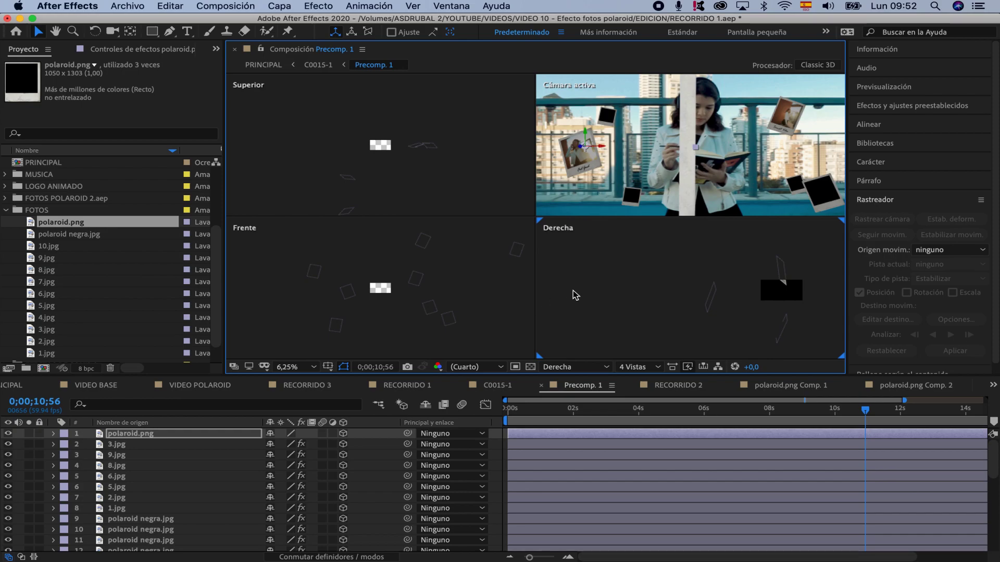
left_click_drag(601, 150, 717, 159)
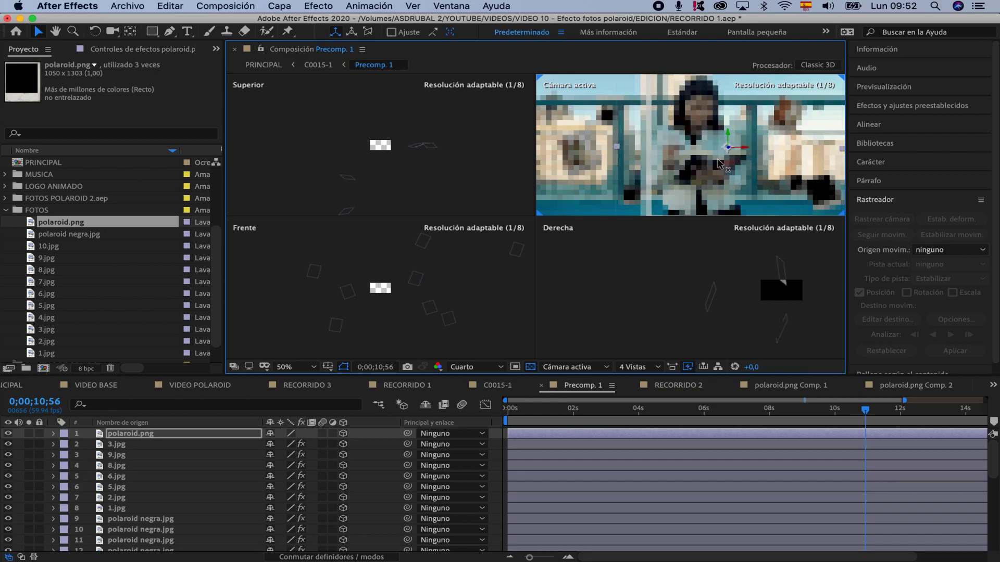
left_click_drag(718, 163, 679, 166)
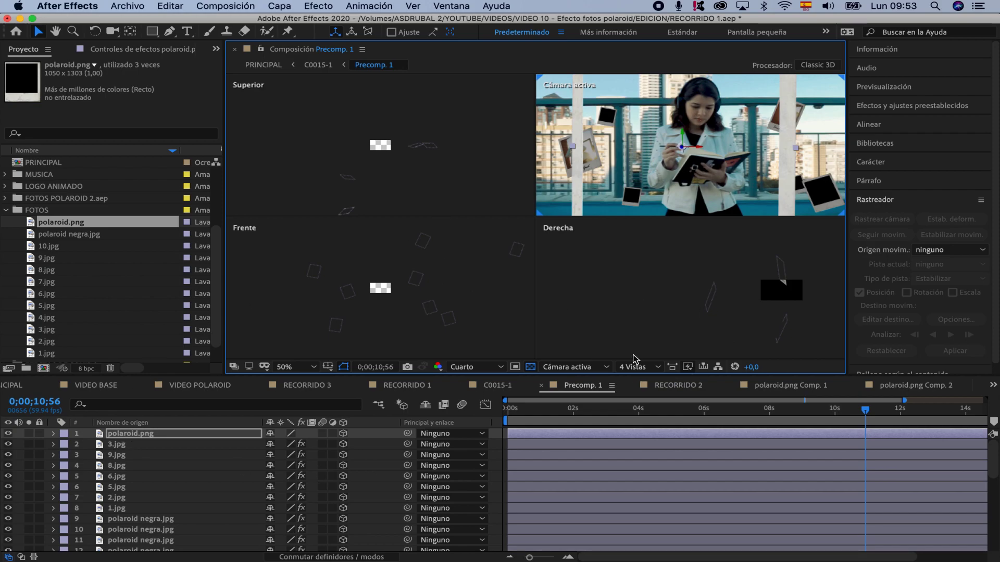
Return to a single view and set the polaroid.png layer's Y rotation to -17° so its frame surrounds the woman
left_click(652, 368)
left_click(645, 387)
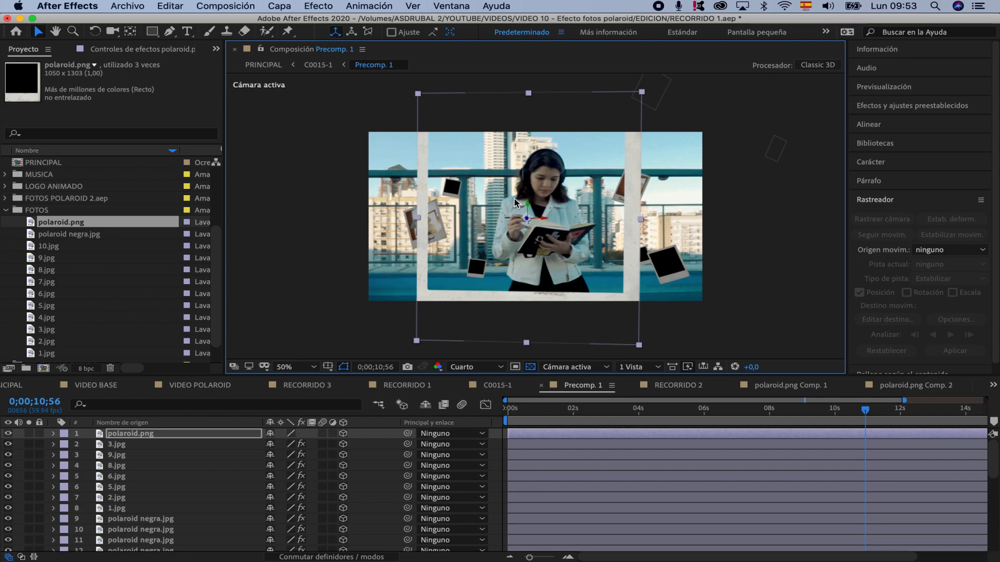
key("r")
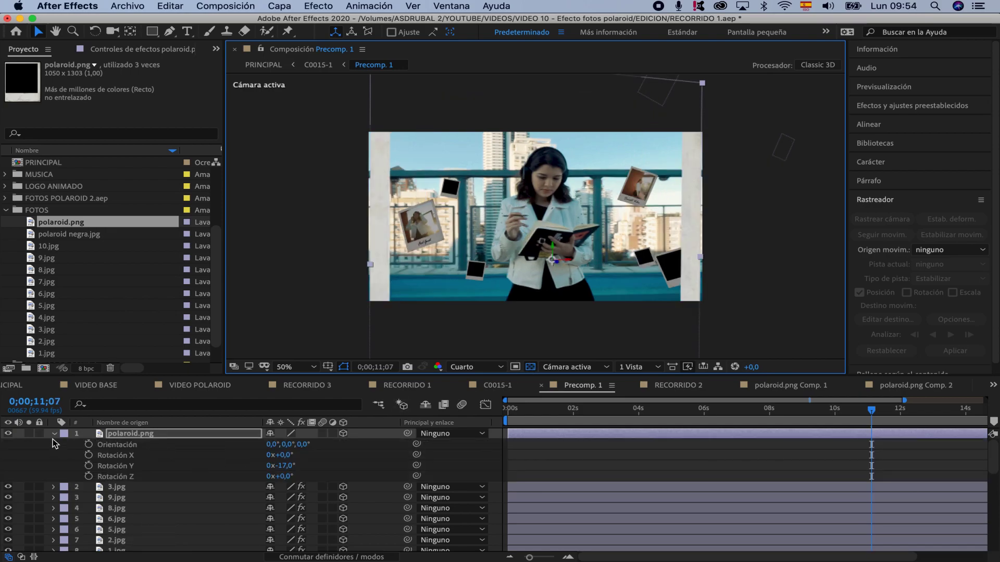
left_click(54, 433)
Precompose the polaroid.png layer as a composition named polaroid.png, leaving all attributes in Precomp. 1
right_click(124, 437)
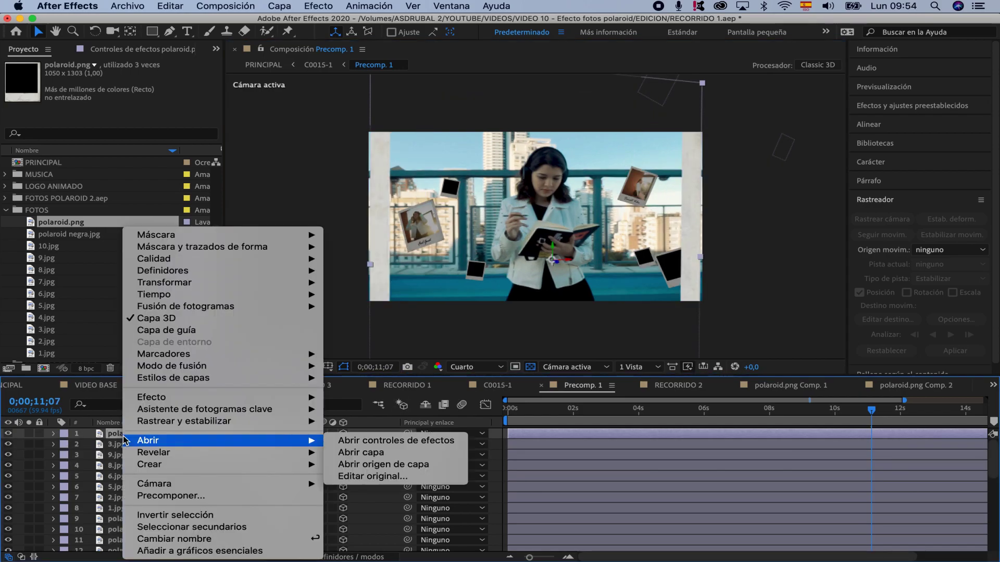
left_click(171, 496)
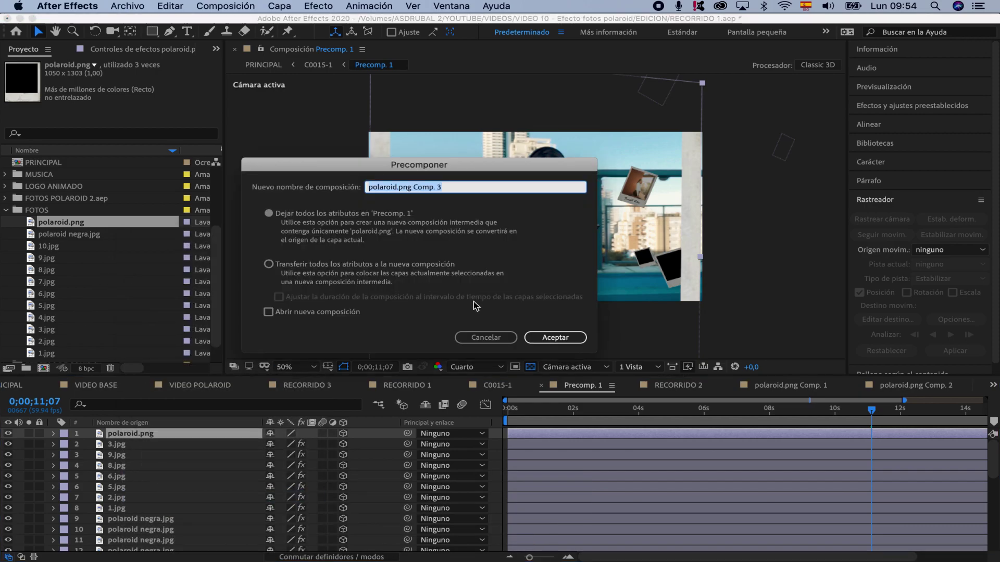
left_click(454, 189)
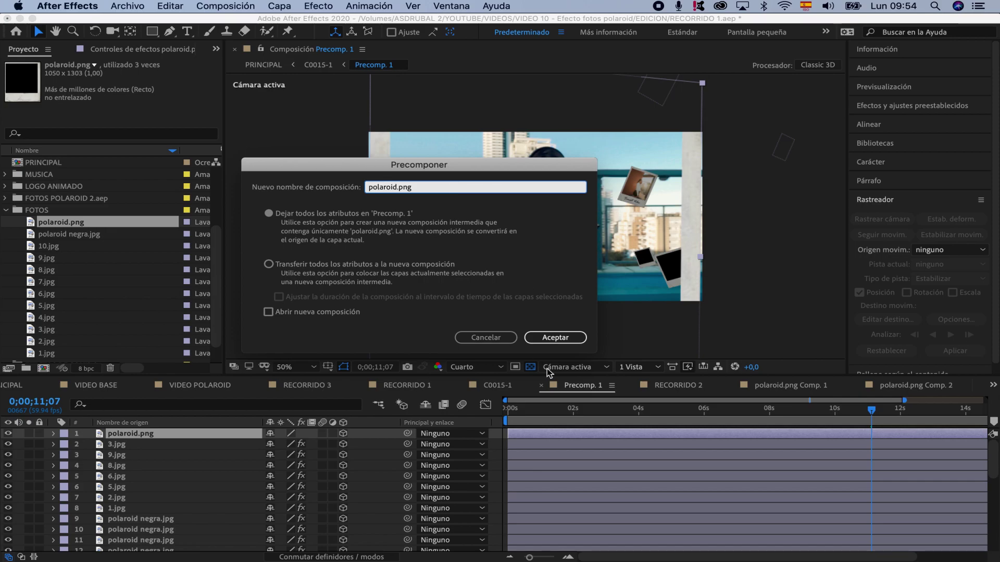
left_click(553, 337)
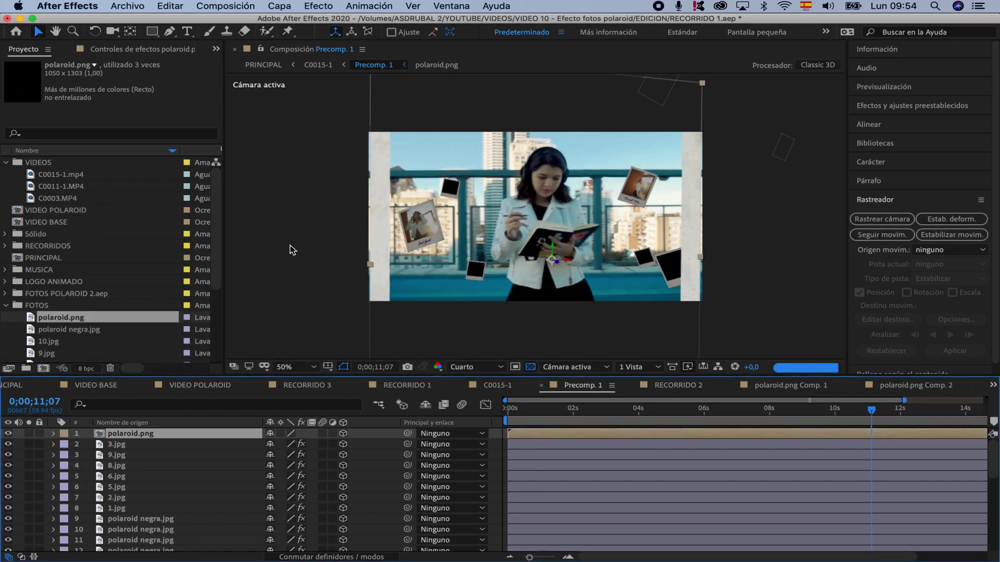
In the polaroid.png composition, draw a black rectangle covering the frame's opening and place it beneath the polaroid.png layer
left_click(7, 307)
left_click(38, 330)
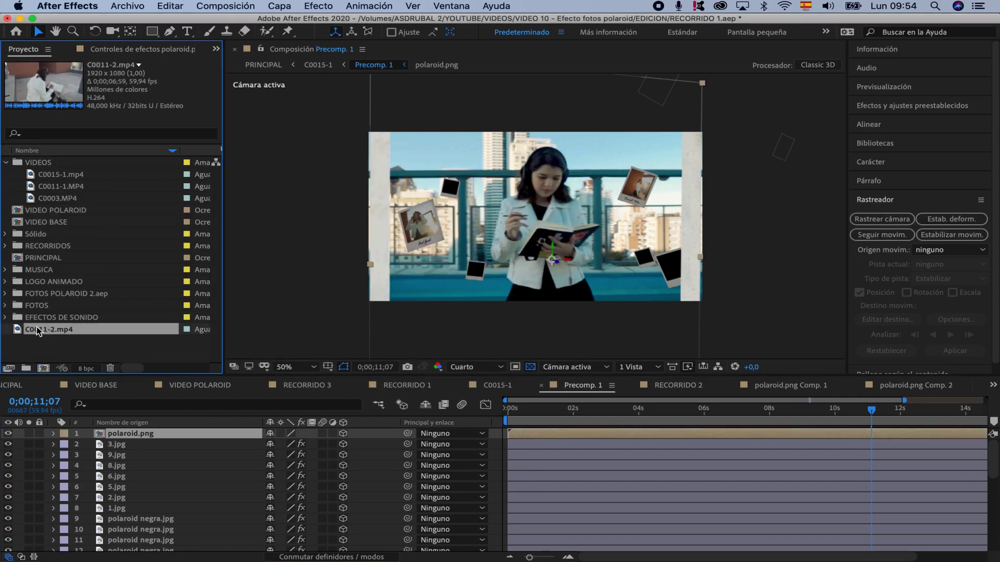
double_click(119, 435)
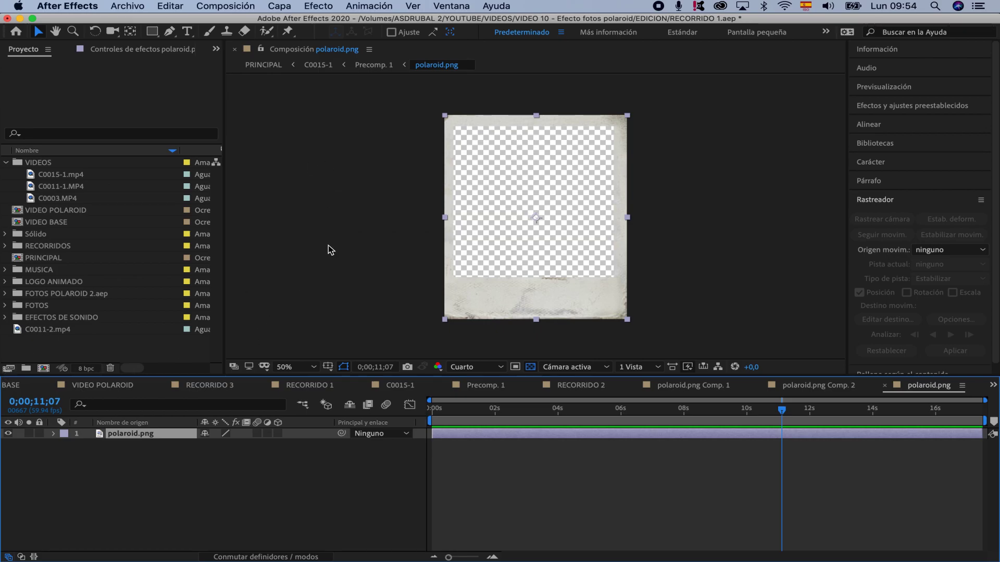
left_click(344, 210)
left_click(152, 31)
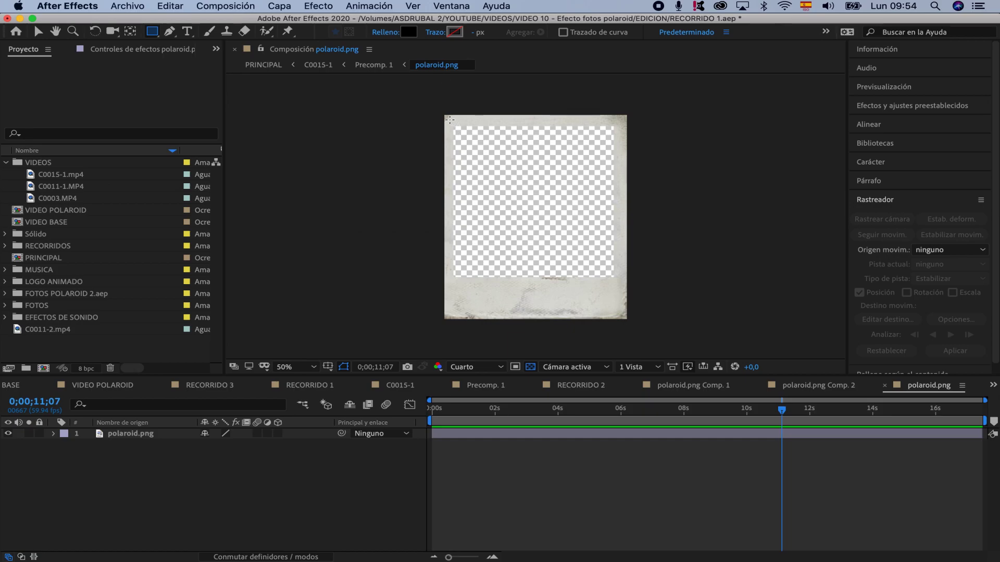
left_click_drag(450, 120, 622, 298)
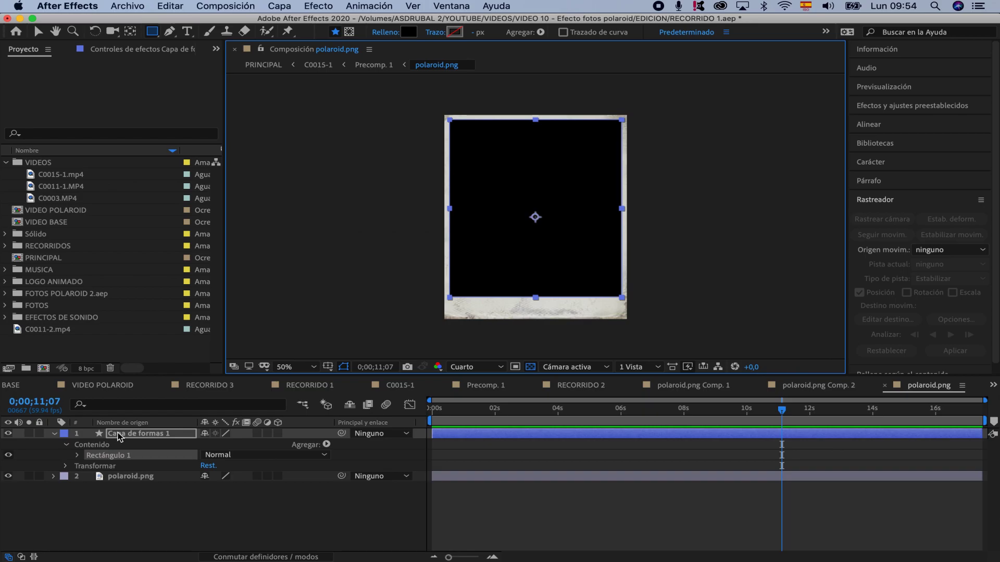
left_click_drag(119, 436, 117, 492)
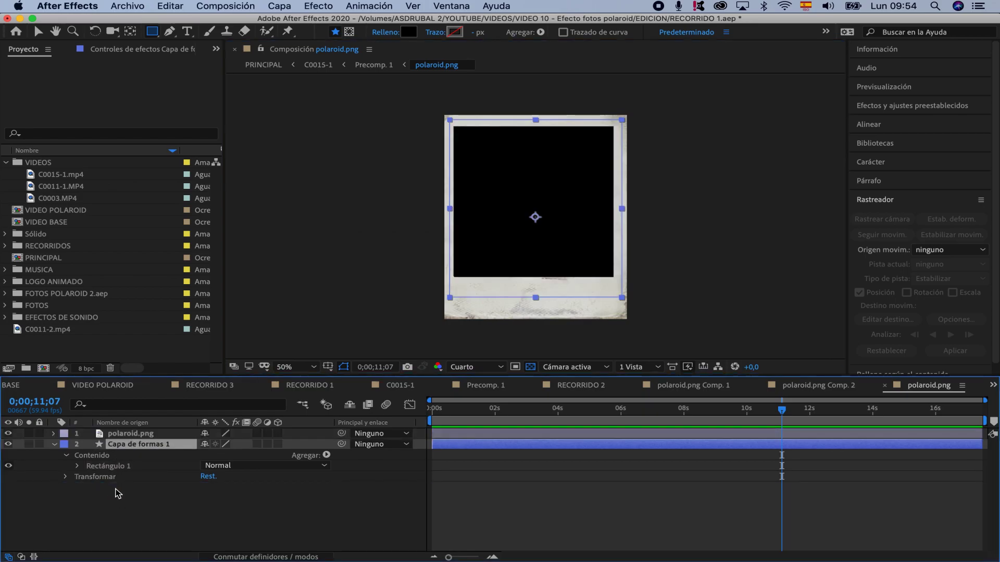
Add C0011-2.mp4 to the polaroid.png composition between the polaroid.png frame and the black rectangle layer
left_click(54, 444)
left_click(41, 330)
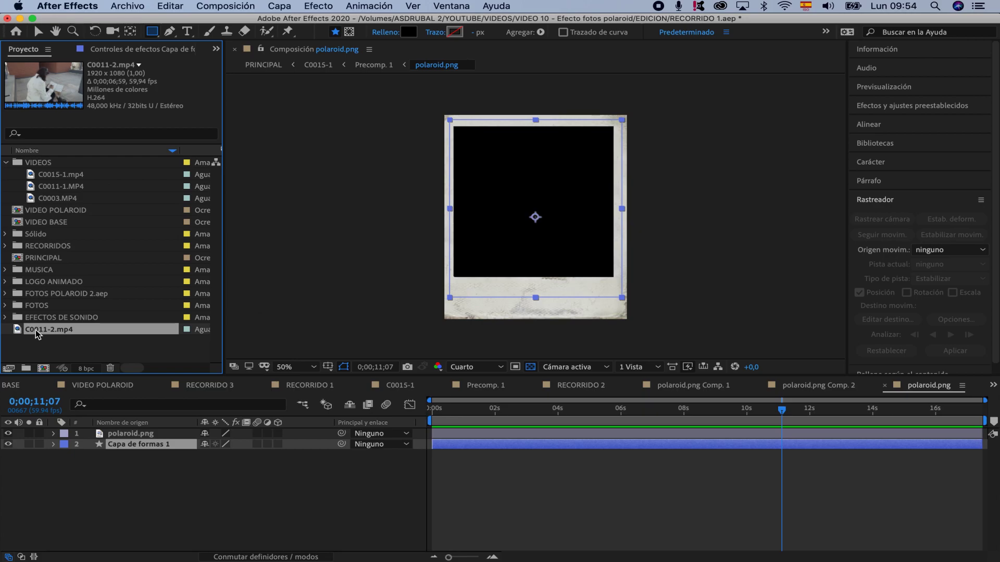
left_click_drag(35, 330, 98, 441)
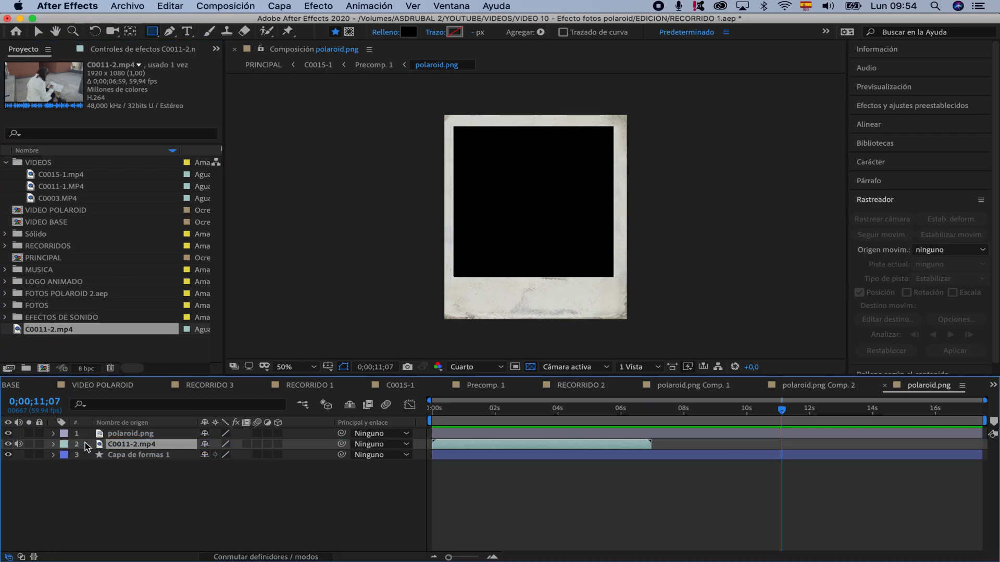
Scale down and reposition the C0011-2.mp4 layer so its full width fits the polaroid opening
left_click_drag(782, 411, 488, 415)
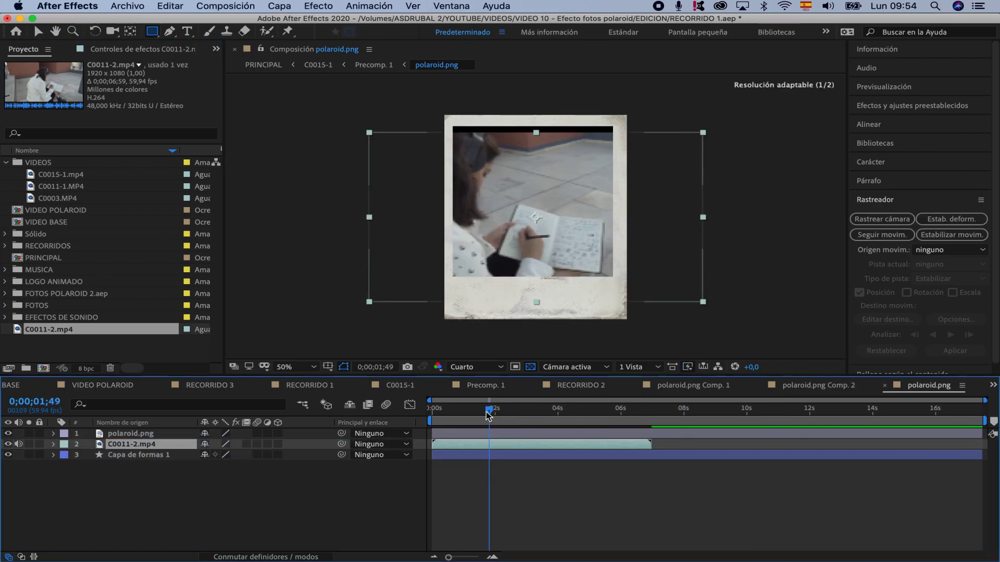
left_click(38, 30)
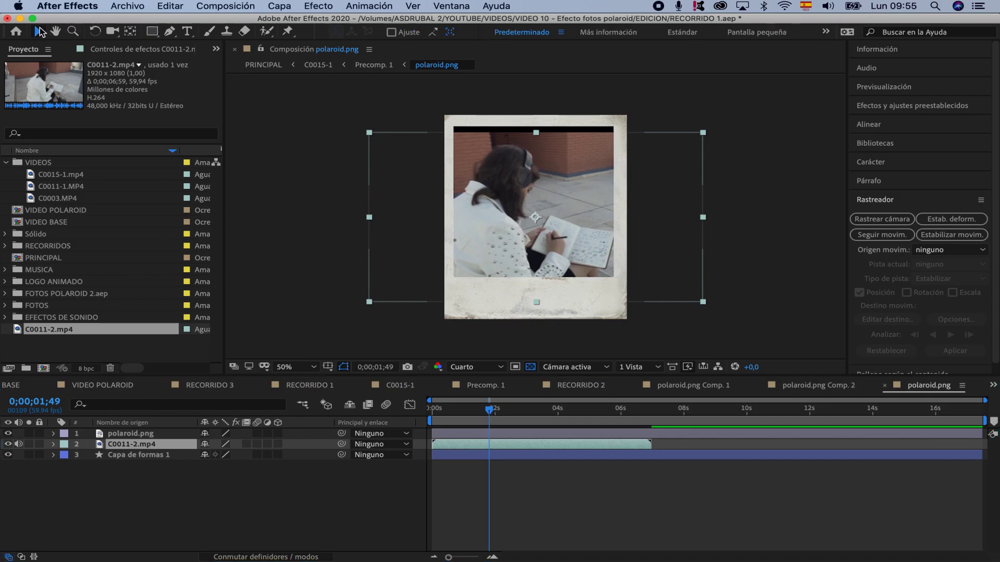
left_click_drag(589, 220, 589, 208)
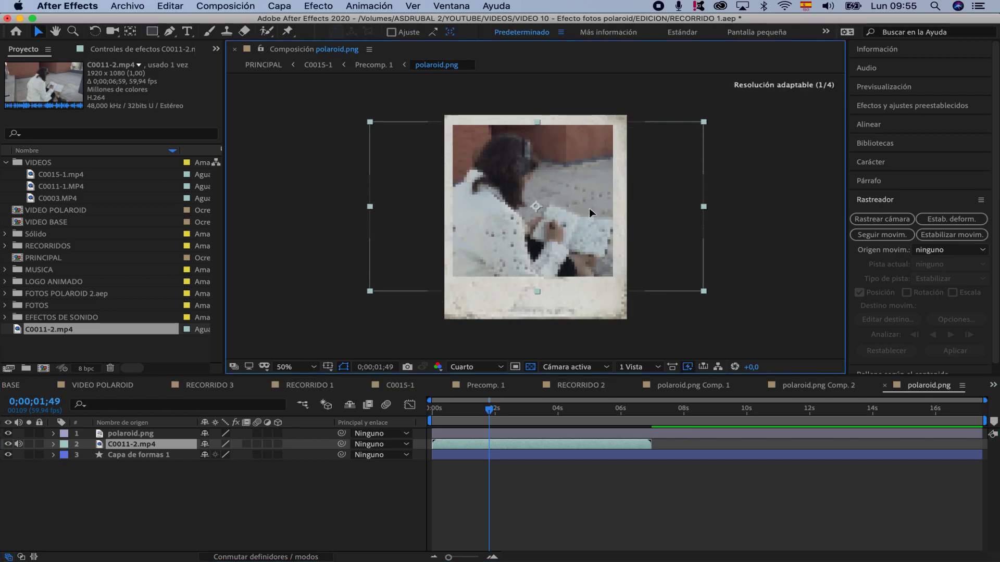
left_click_drag(703, 122, 668, 144)
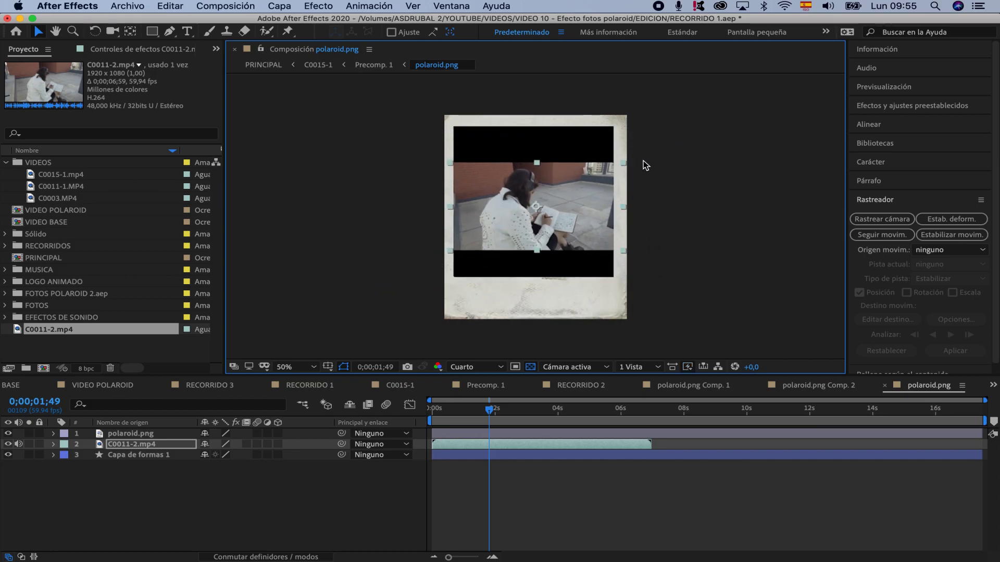
key("period")
key("period")
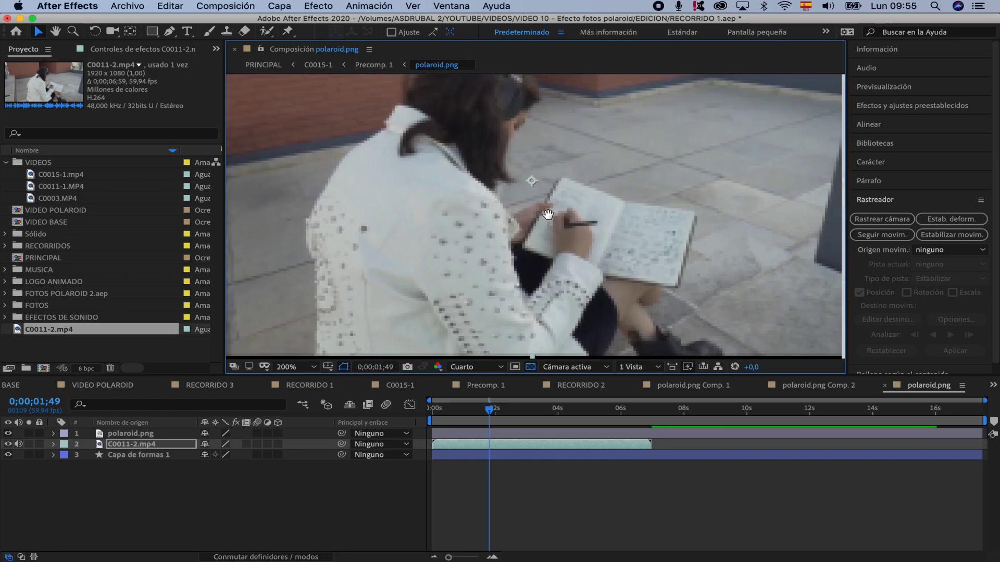
key("comma")
key("comma")
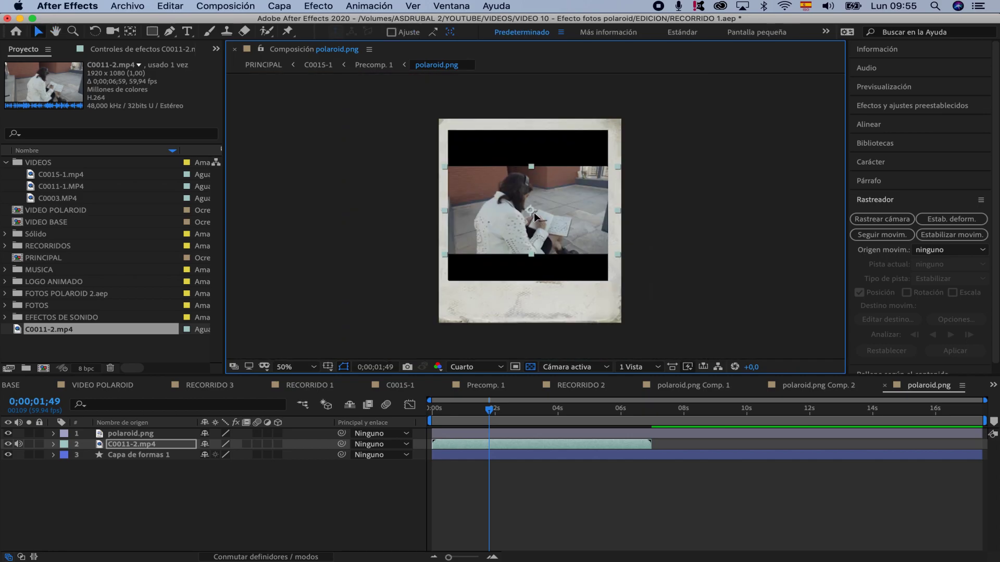
left_click_drag(537, 224, 535, 217)
key("super+z")
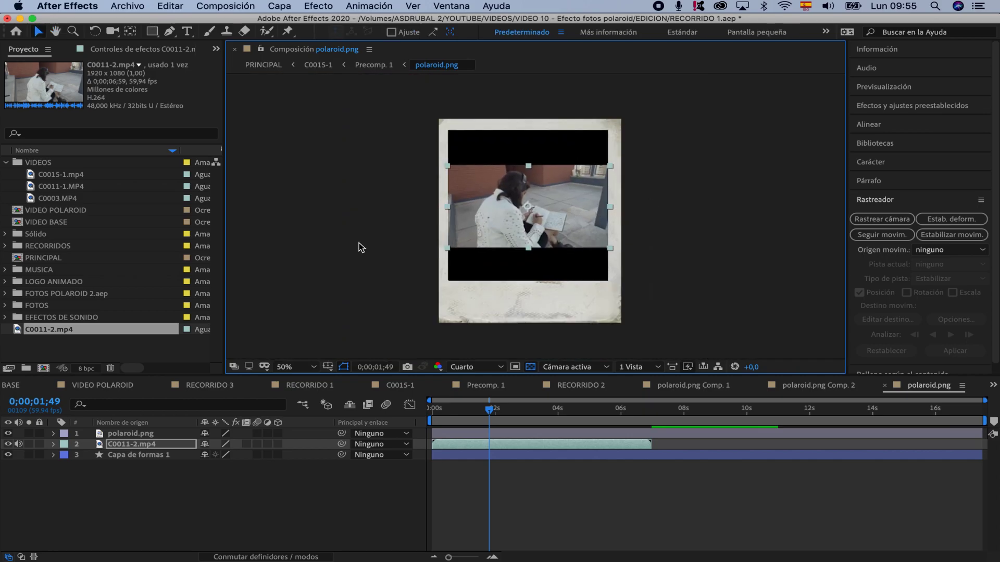
Freeze the C0011-2.mp4 layer on the frame at 0;00;00;01
key("Home")
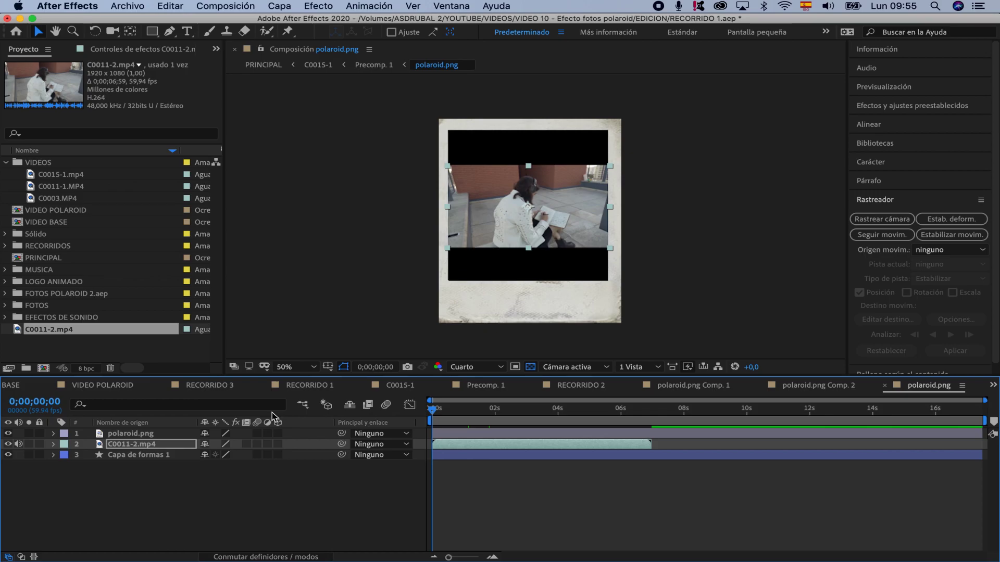
key("Page_Down")
key("semicolon")
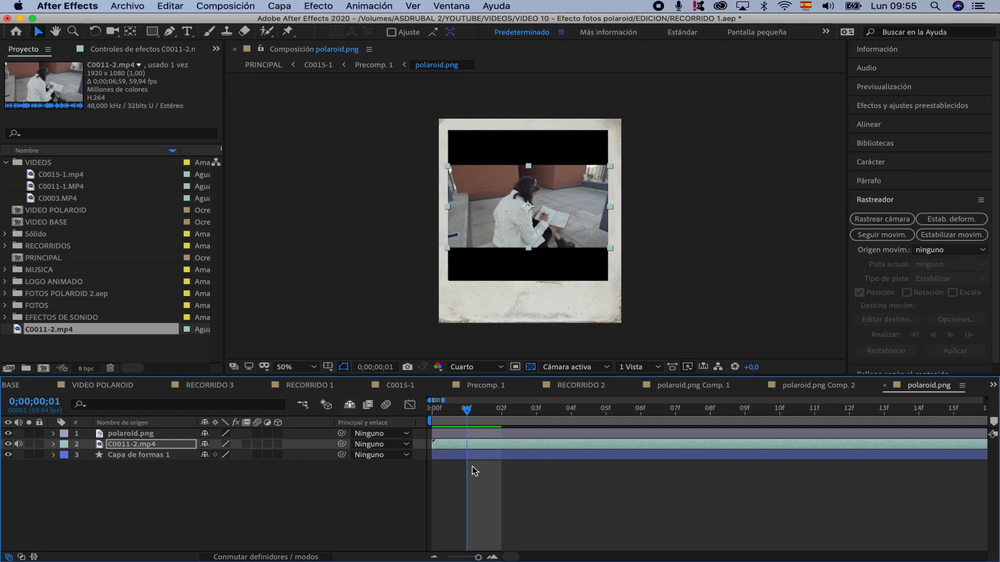
right_click(476, 445)
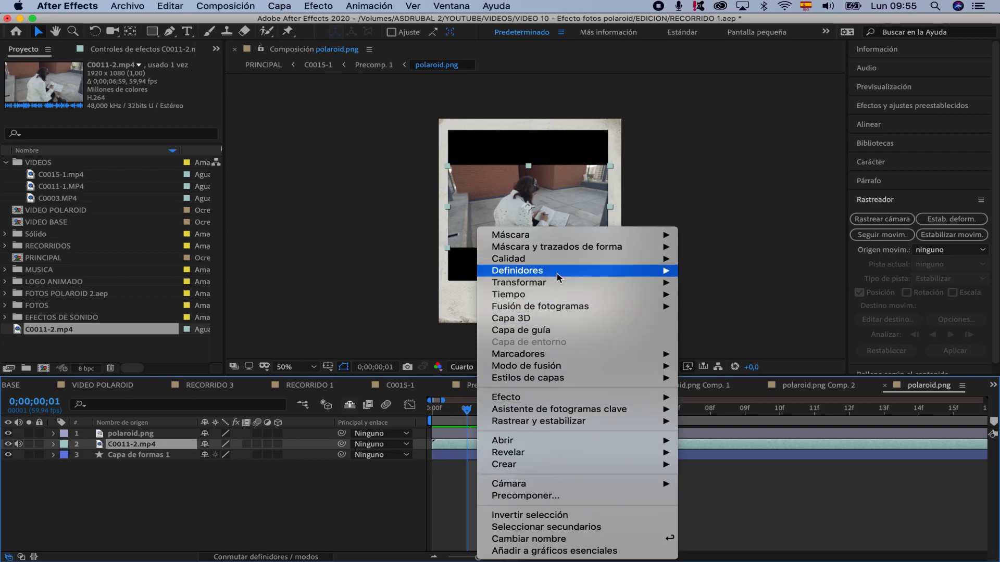
mouse_move(554, 296)
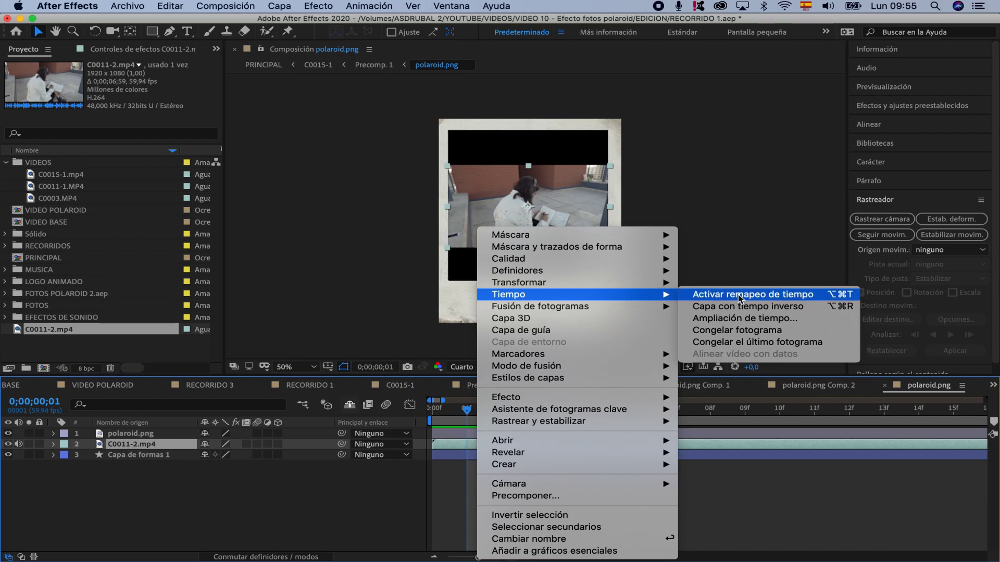
left_click(740, 332)
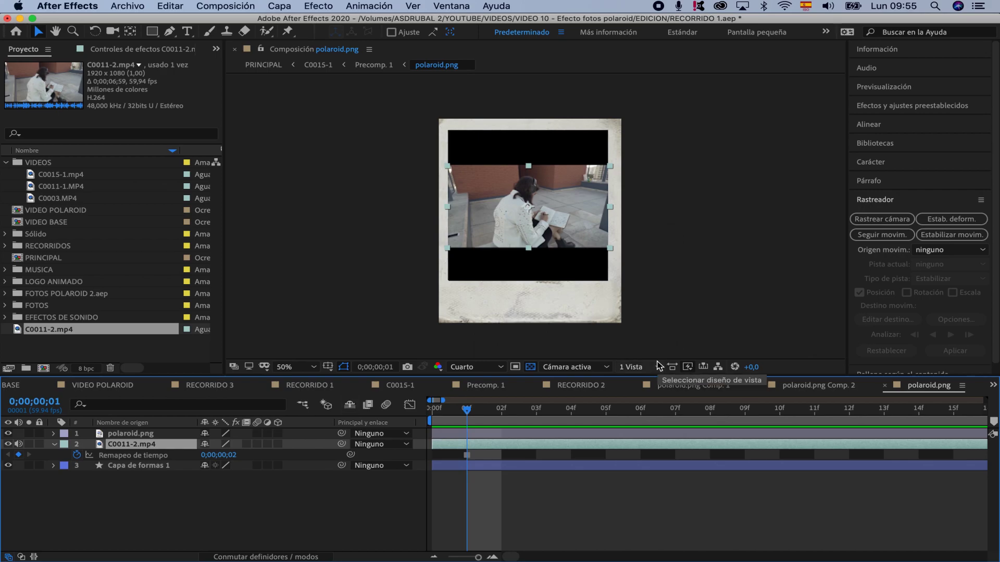
Split the frozen C0011-2.mp4 layer at 0;00;00;01 and delete the part after the cut
key("super+shift+d")
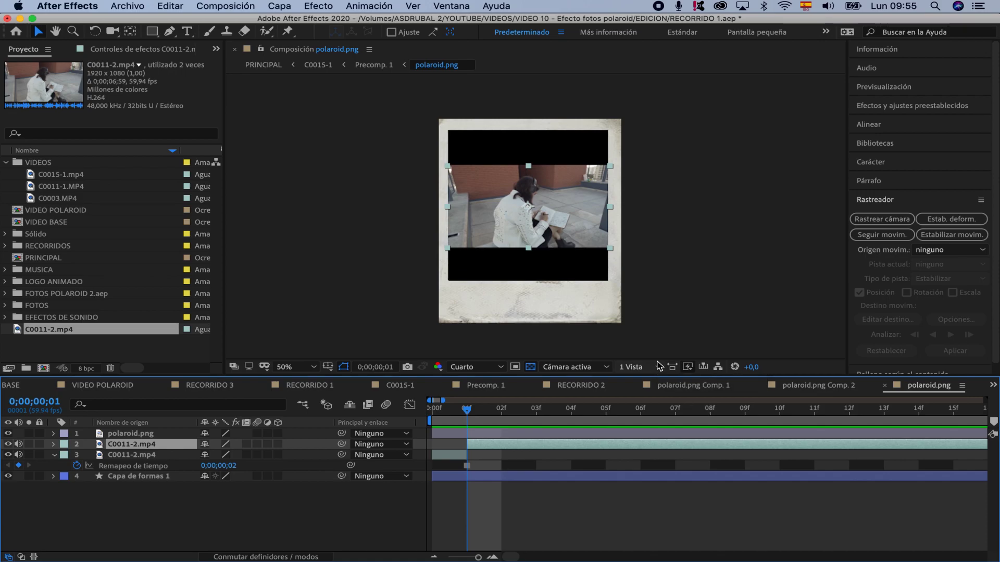
key("Delete")
key("minus")
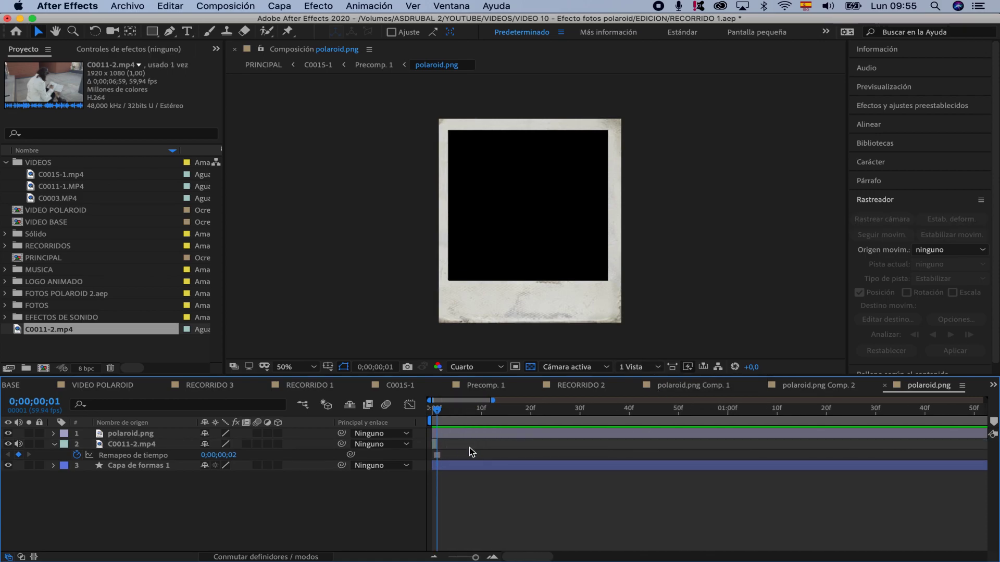
Extend the remaining frozen C0011-2.mp4 layer to the end of the polaroid.png composition
left_click_drag(438, 443, 948, 444)
key("minus")
key("minus")
key("minus")
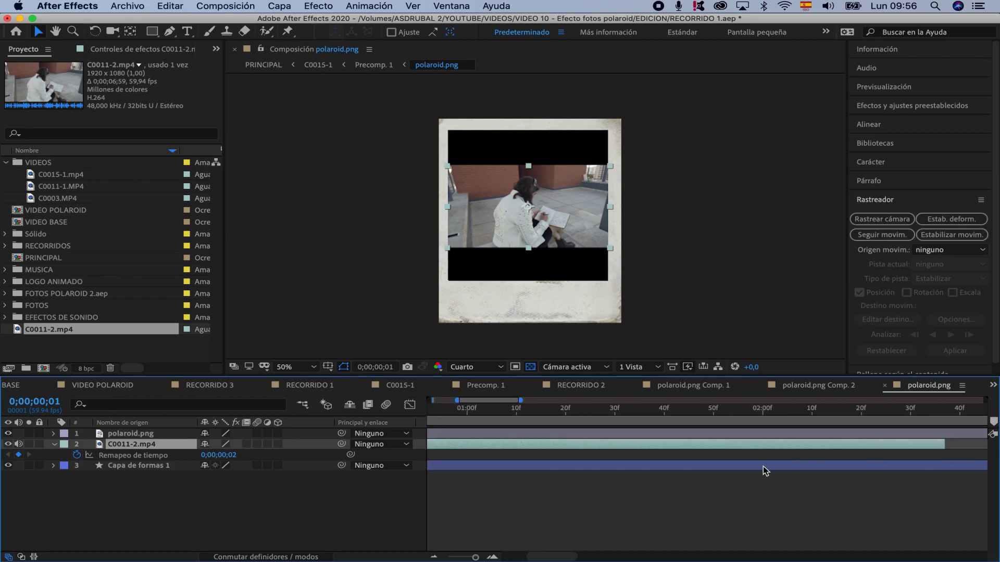
left_click_drag(513, 443, 843, 443)
left_click_drag(997, 389, 991, 388)
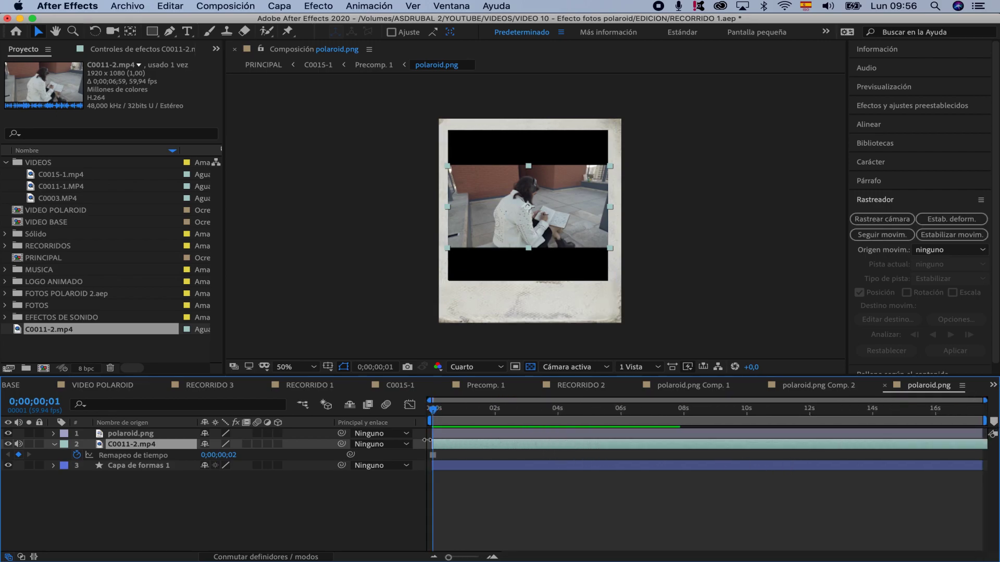
scroll(482, 432, "up", 5)
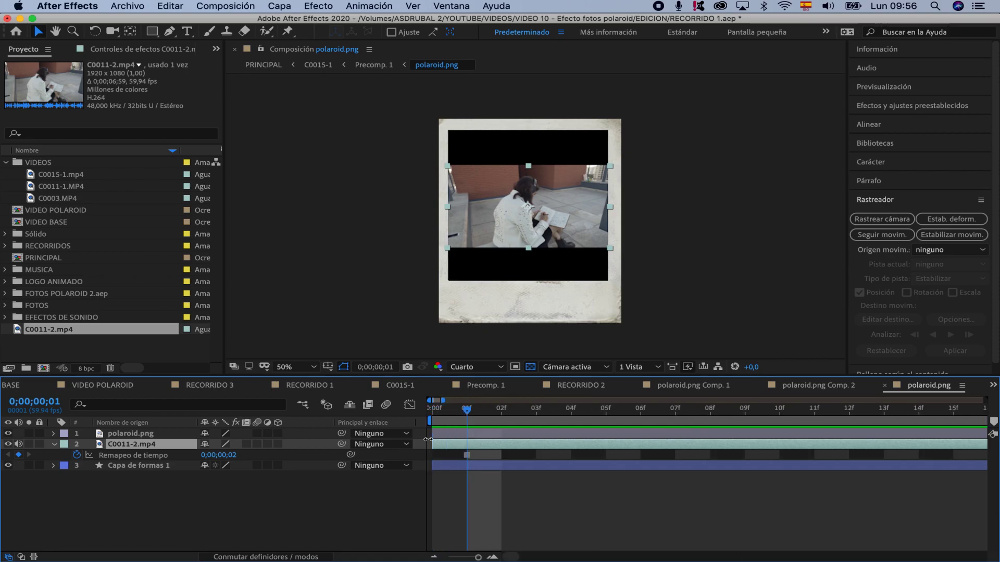
left_click_drag(466, 410, 606, 406)
key("space")
key("space")
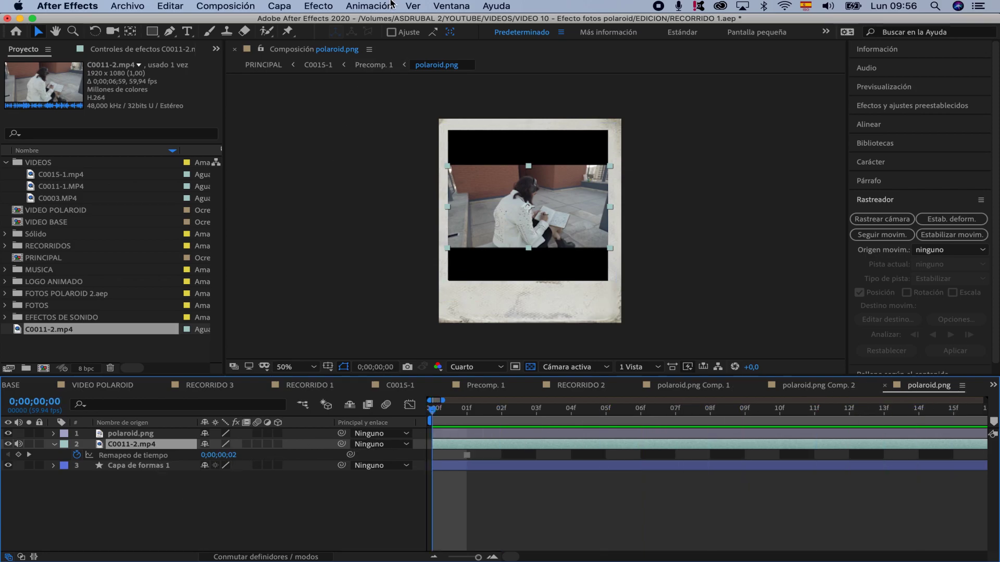
Return to Precomp. 1 and add C0011-2.mp4 as the uppermost layer, starting at 0;00;10;37
left_click(374, 66)
left_click(56, 435)
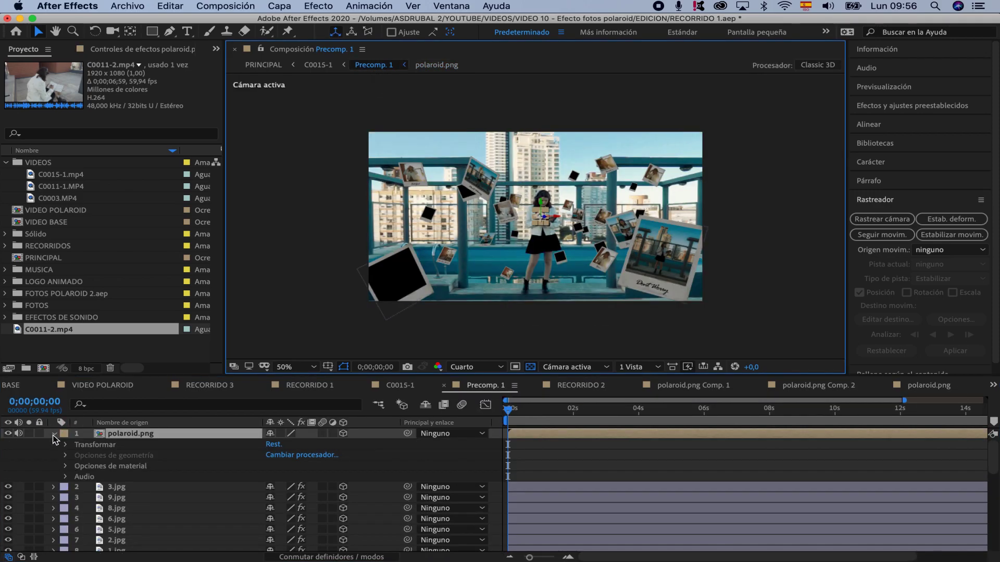
left_click(54, 435)
left_click_drag(698, 405, 859, 412)
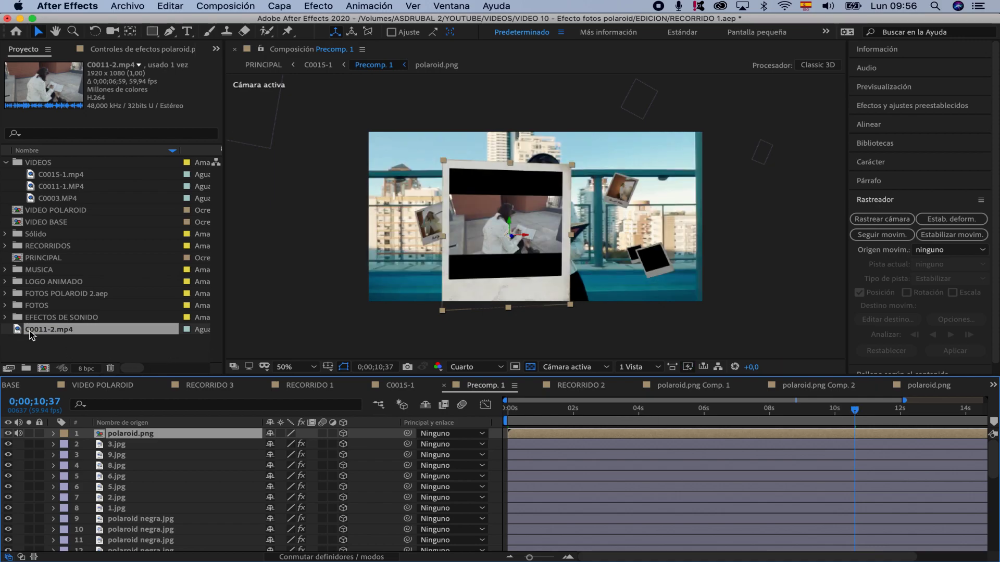
left_click_drag(35, 334, 856, 433)
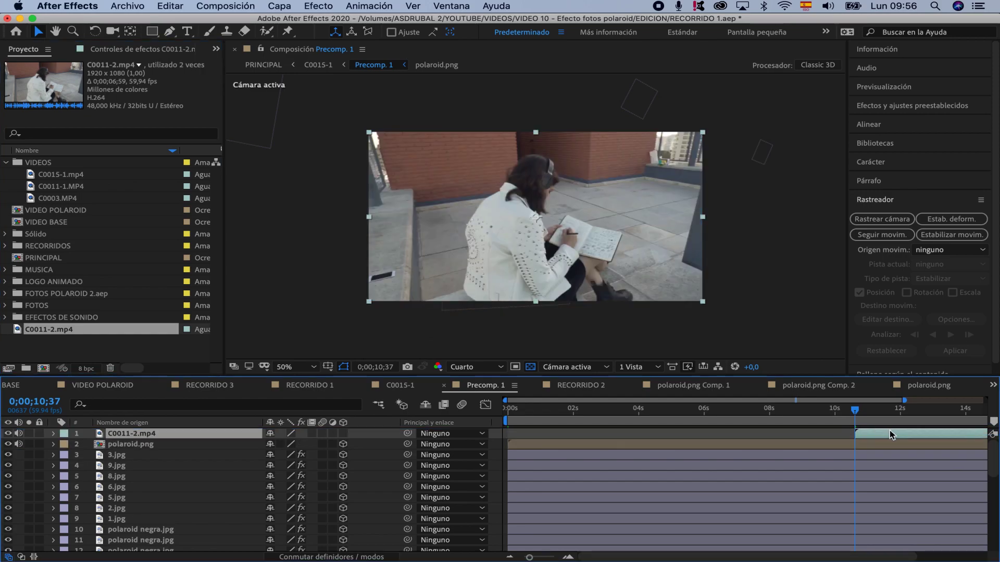
Delay the C0011-2.mp4 layer in Precomp. 1 so it starts roughly midway between 11 and 12 seconds
key("equal")
key("equal")
key("equal")
key("equal")
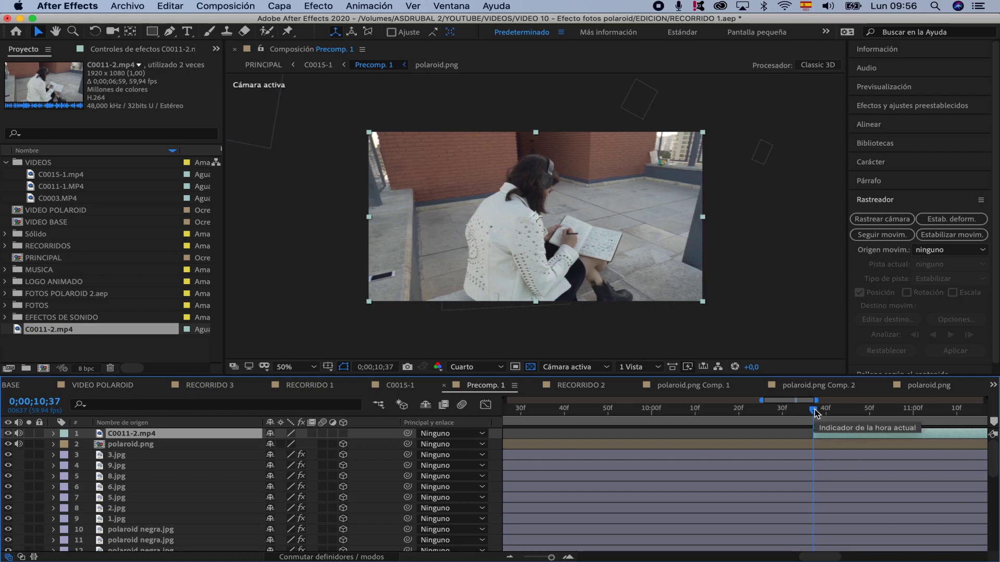
left_click_drag(816, 413, 982, 434)
left_click_drag(807, 413, 912, 413)
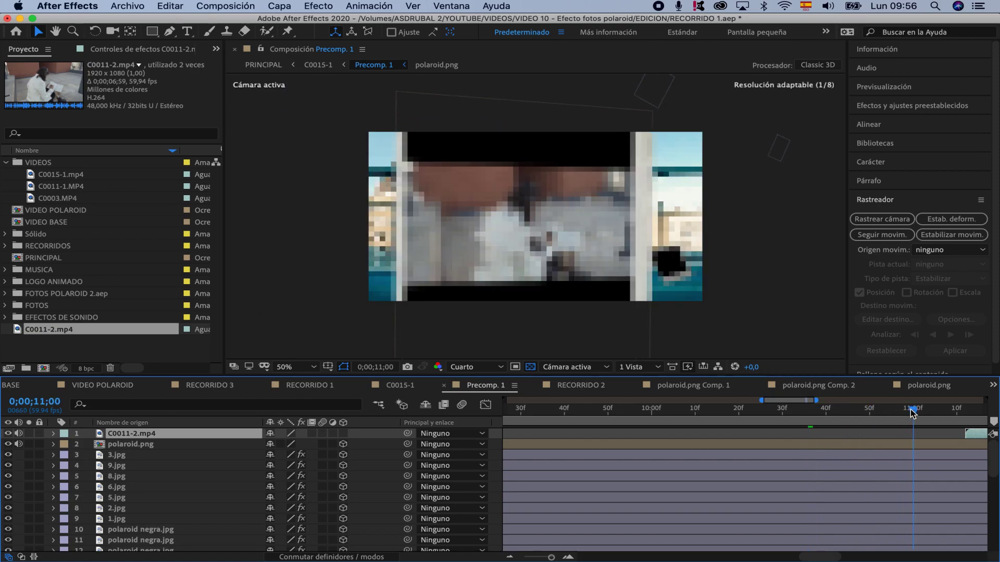
key("minus")
key("minus")
key("minus")
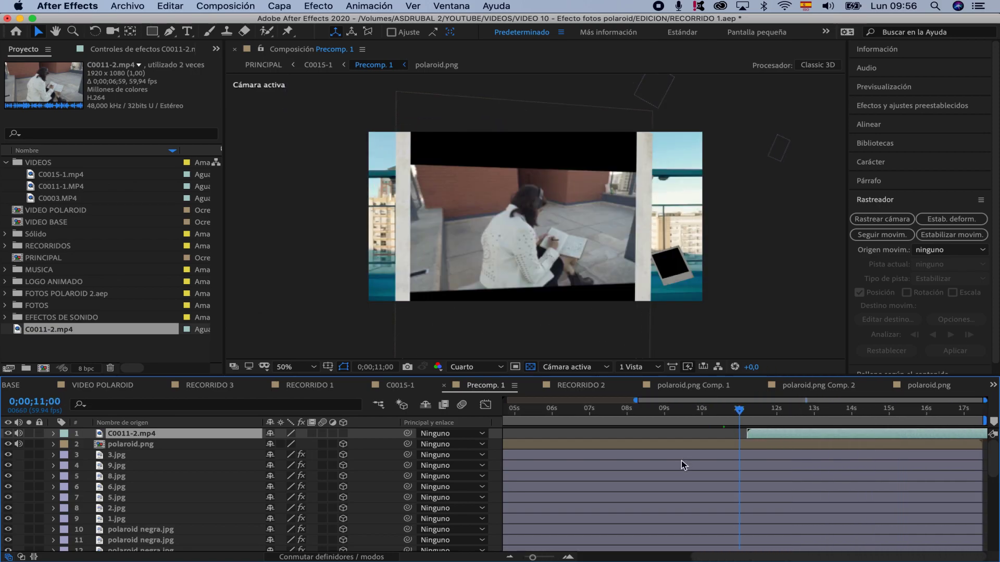
left_click_drag(766, 438, 780, 438)
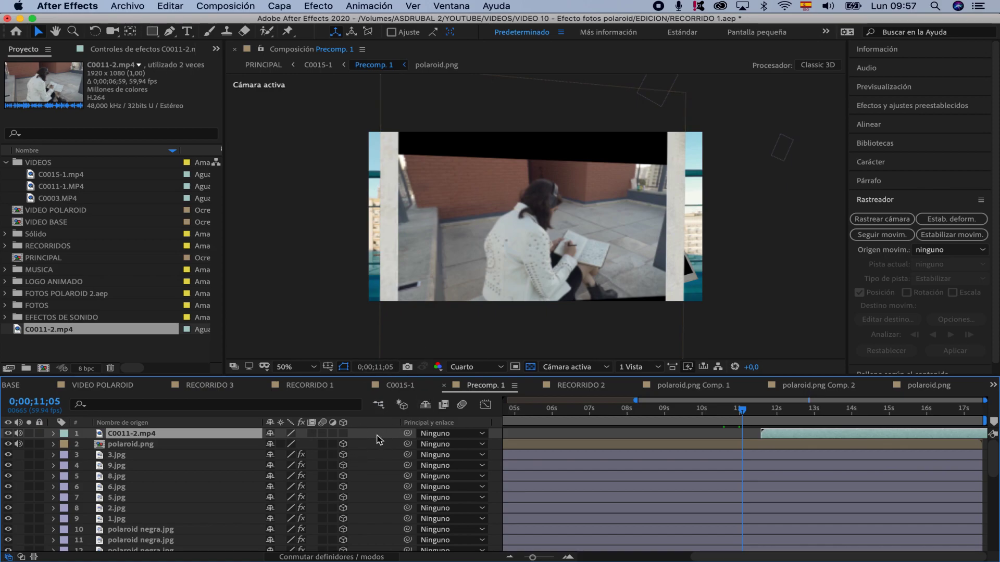
At 0;00;11;05, raise the polaroid.png layer slightly to bring its frozen picture up in the camera view
left_click(343, 444)
left_click(163, 447)
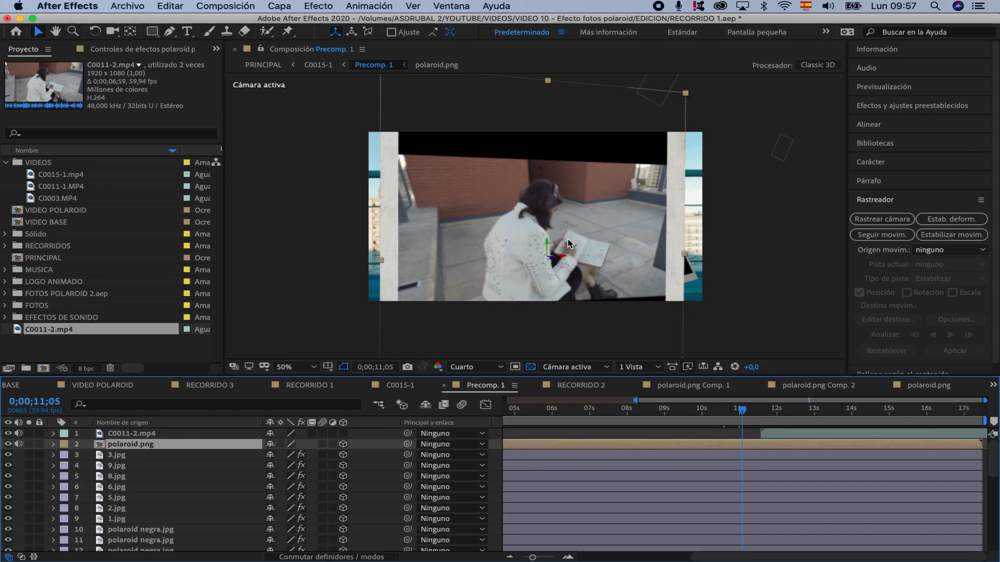
left_click_drag(546, 242, 555, 239)
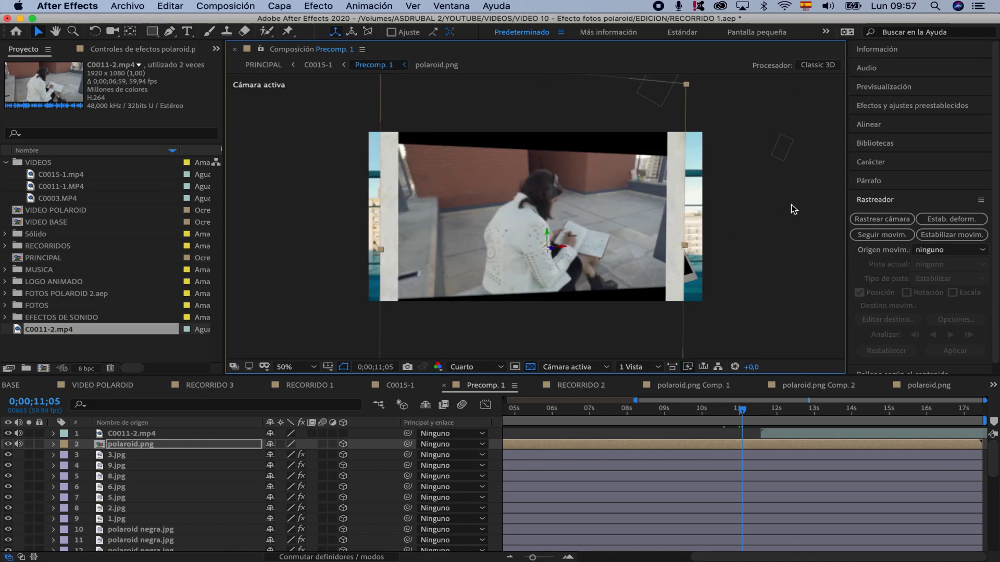
At 0;00;11;09, set the polaroid.png layer's Y rotation to -3°
key("Page_Down")
key("Page_Down")
key("Page_Down")
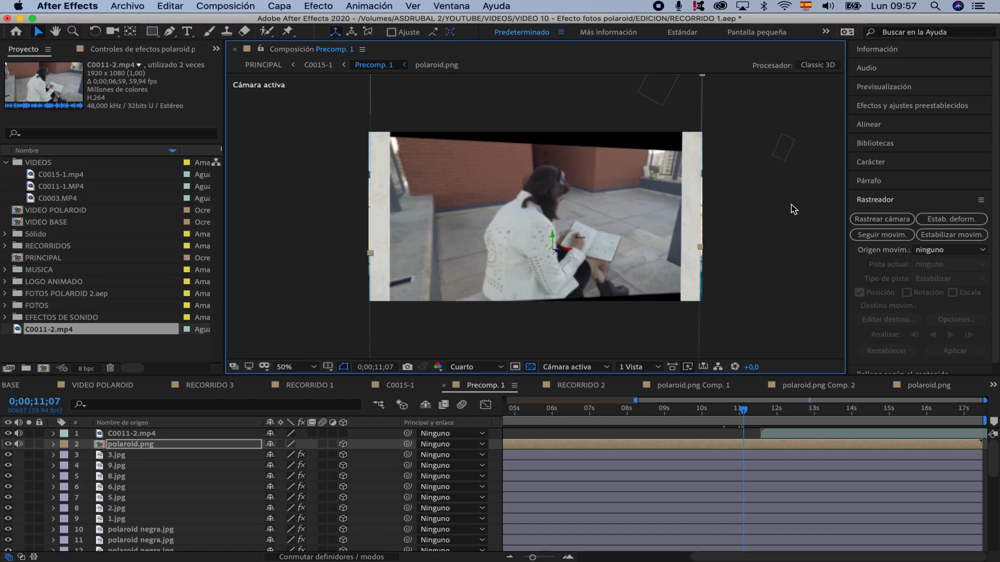
key("Page_Down")
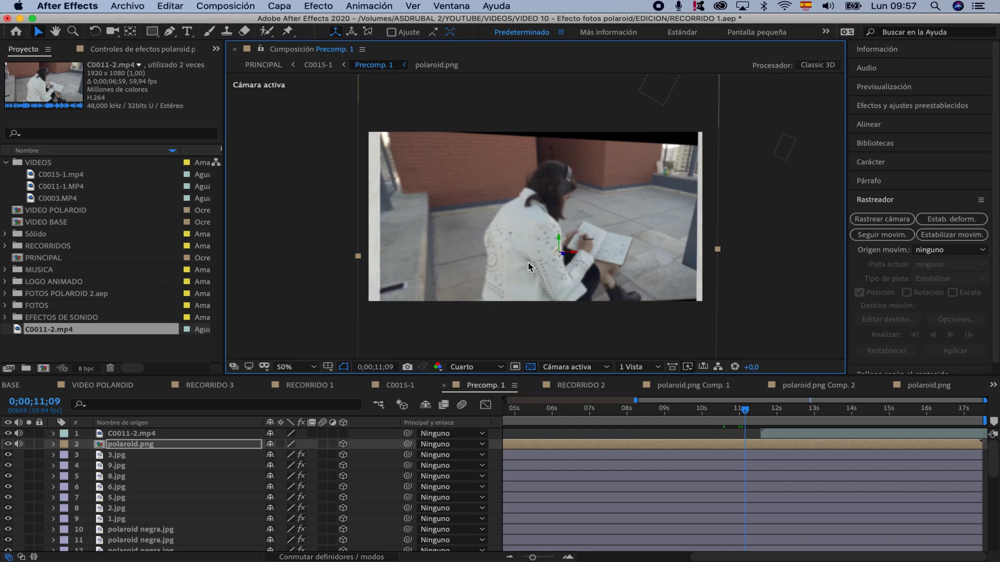
key("r")
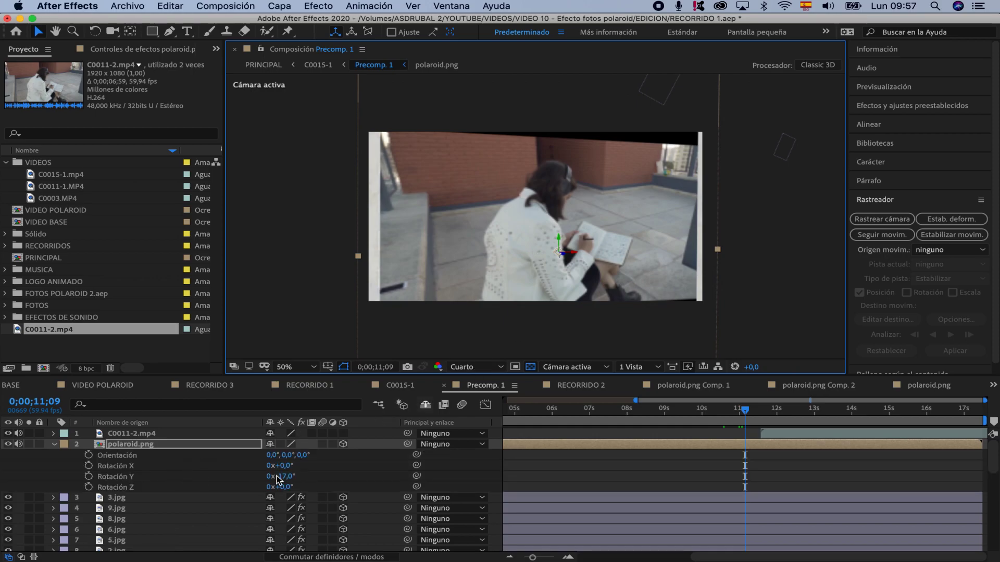
left_click_drag(285, 477, 303, 481)
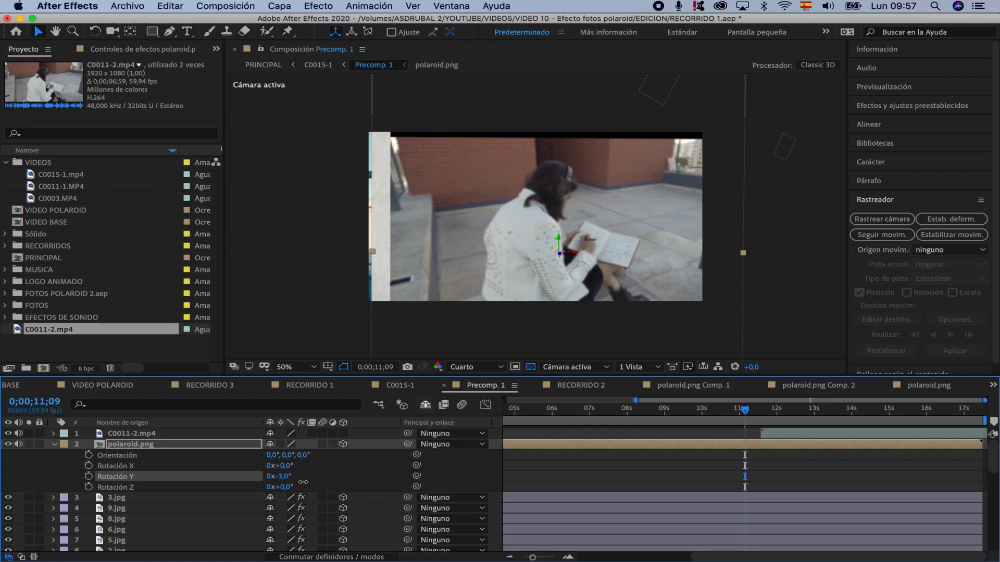
Shift the polaroid.png layer along X and raise it along Y so its frozen picture fills the camera view
left_click(571, 255)
left_click_drag(570, 254, 565, 253)
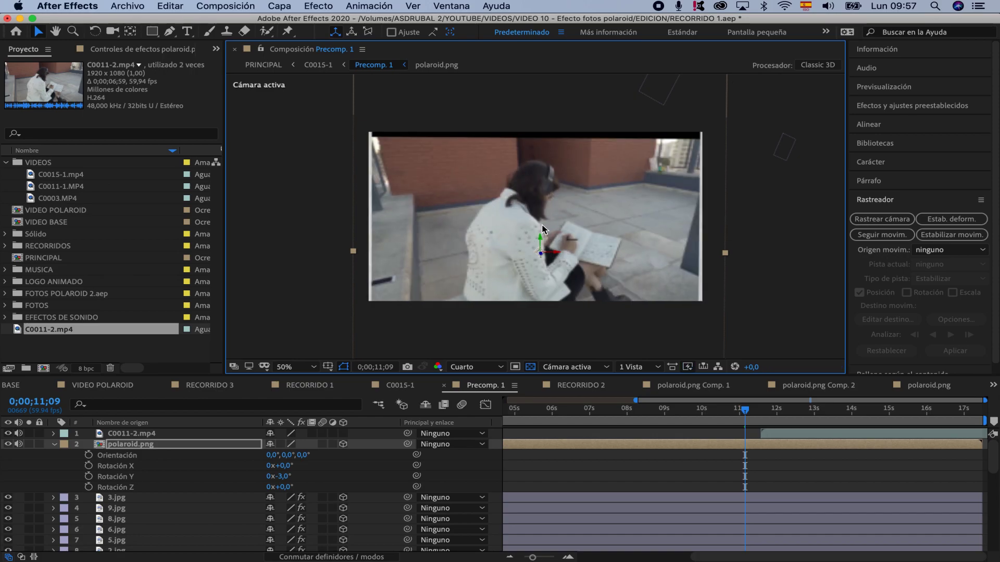
left_click_drag(541, 241, 541, 237)
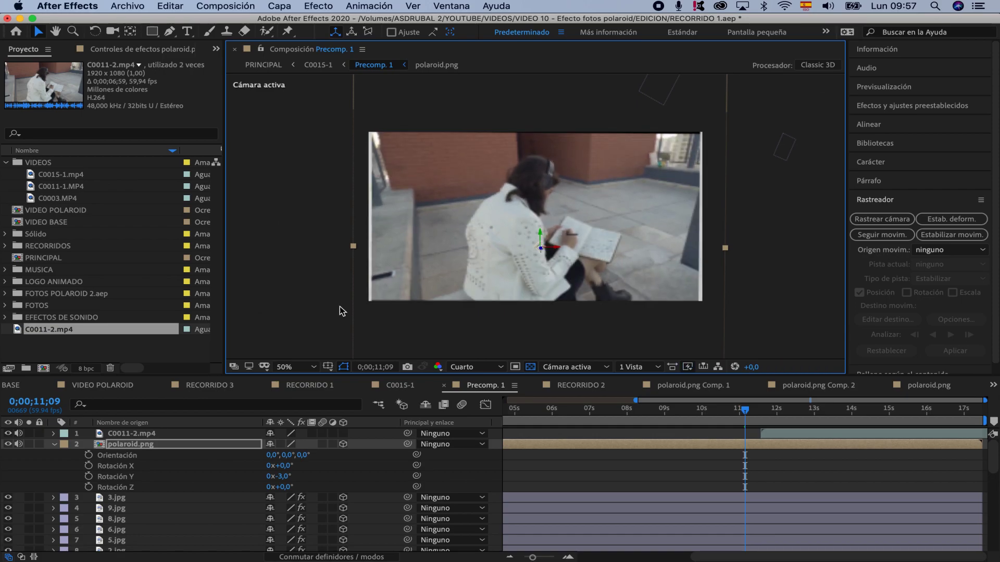
Move the C0011-2.mp4 layer to start at 0;00;11;10 and preview the transition from 0;00;09;40
key("r")
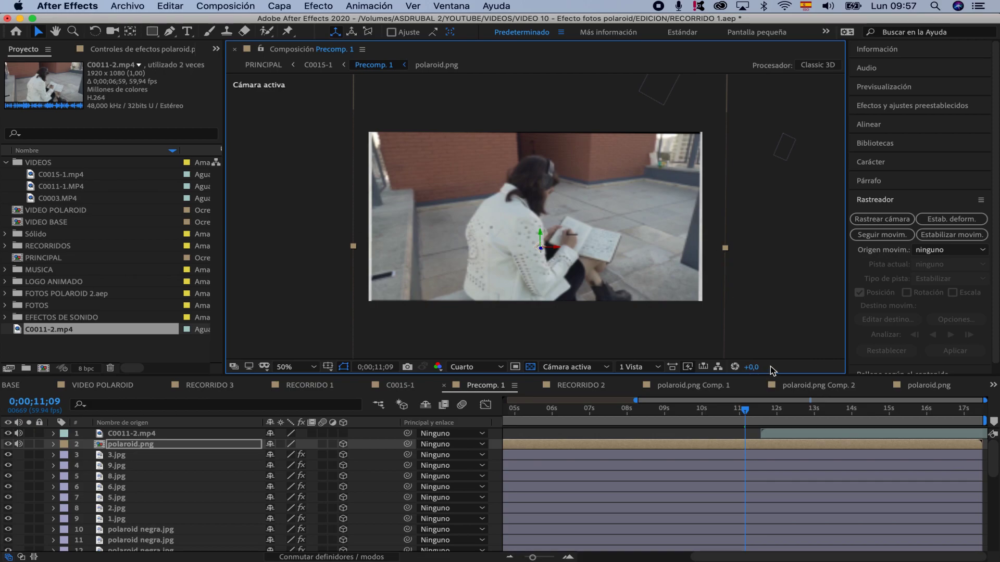
key("Page_Down")
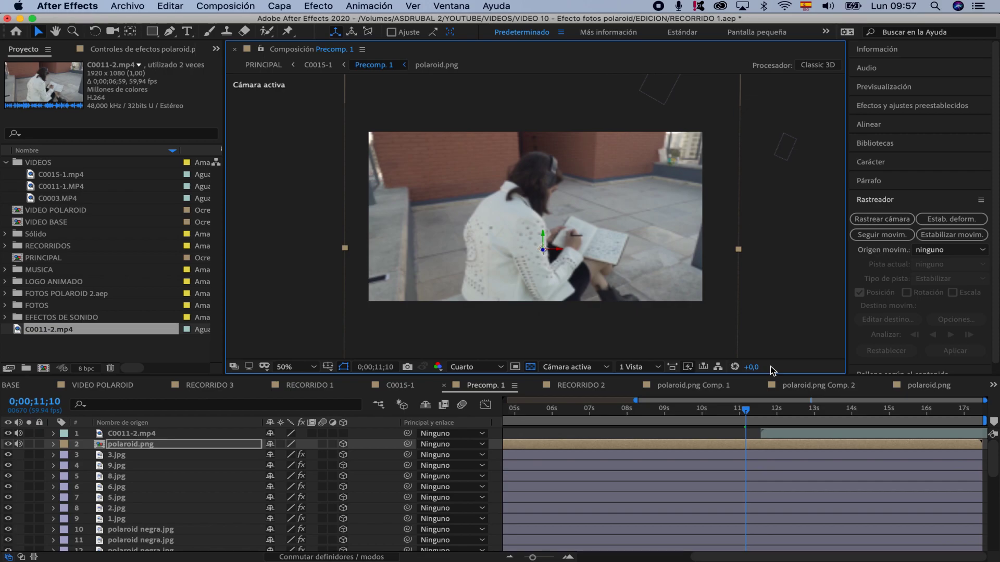
scroll(820, 433, "up", 3)
left_click_drag(813, 433, 751, 445)
scroll(752, 444, "down", 5)
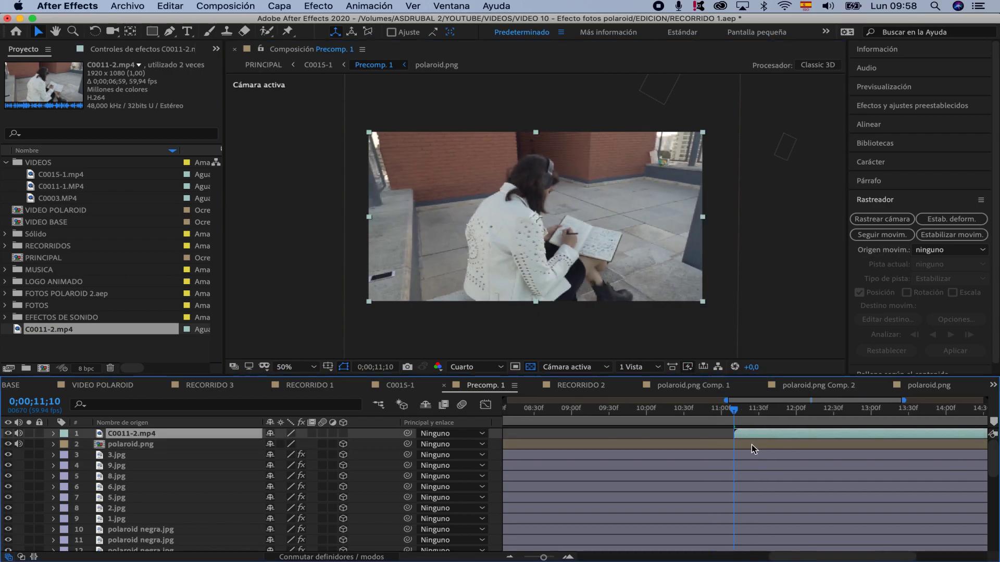
left_click_drag(811, 411, 771, 420)
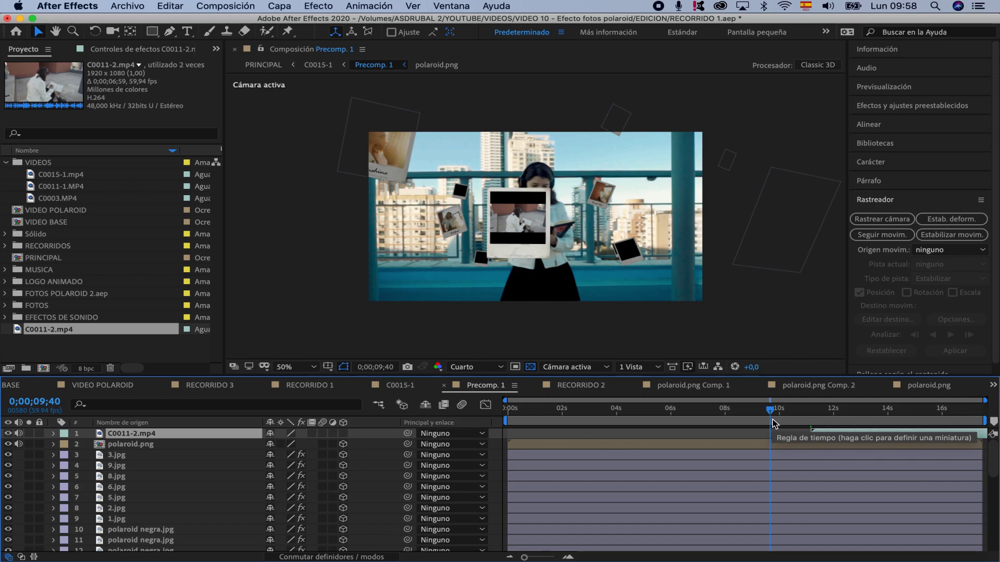
key("space")
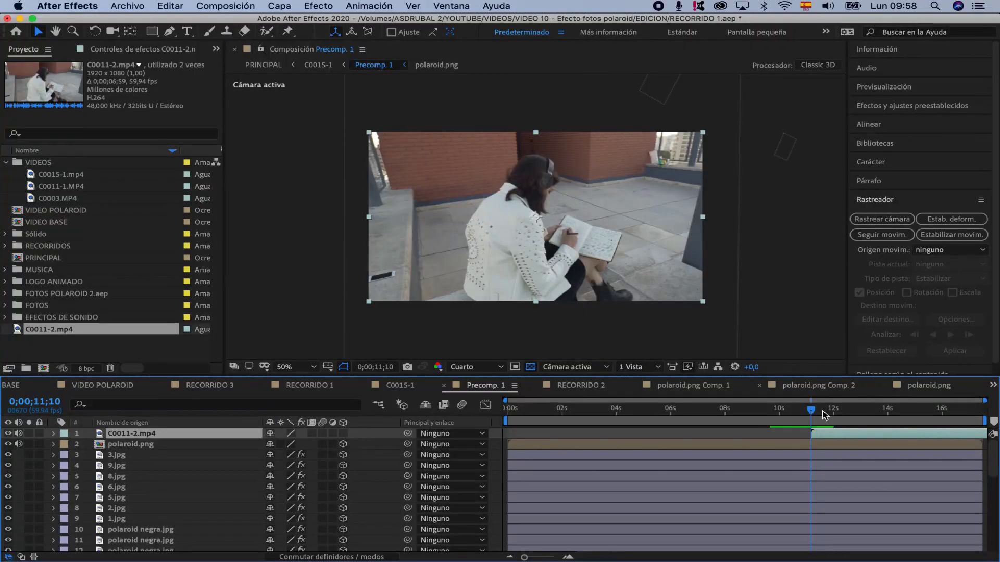
Find the Desplazamiento turbulento effect by searching for "desplazamiento" and apply it to the C0011-2.mp4 layer
left_click(824, 439)
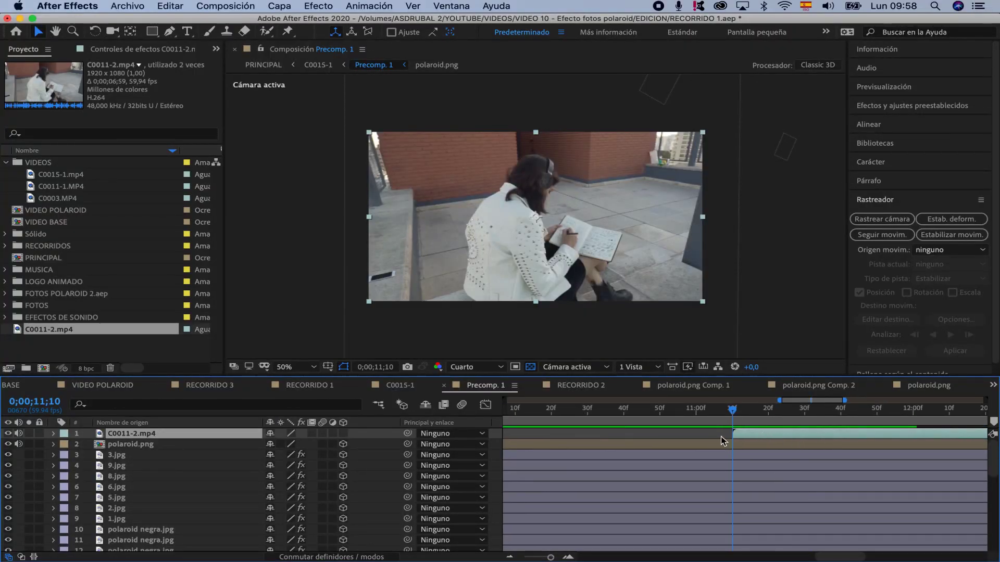
left_click(884, 106)
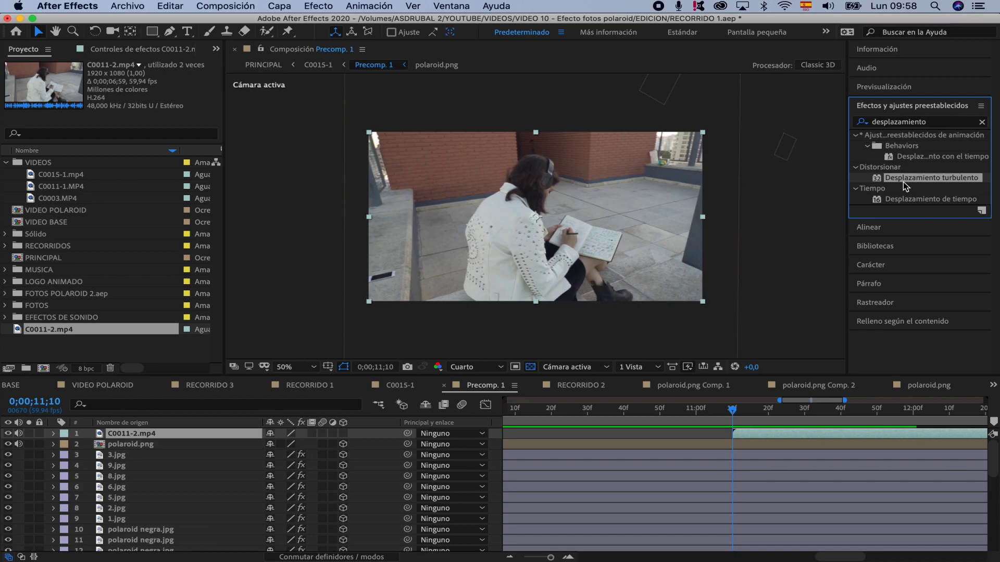
left_click_drag(909, 177, 762, 436)
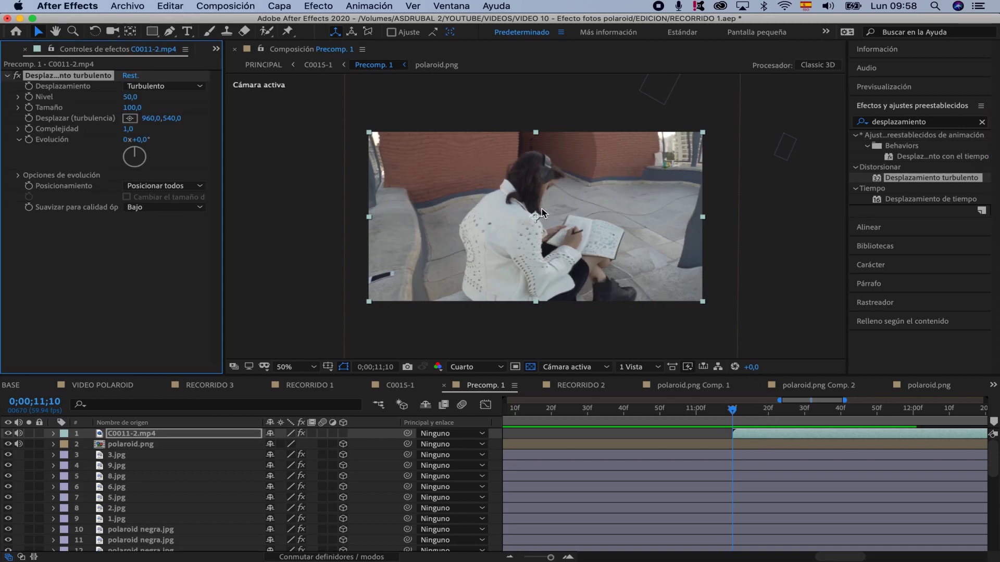
scroll(742, 429, "up", 2)
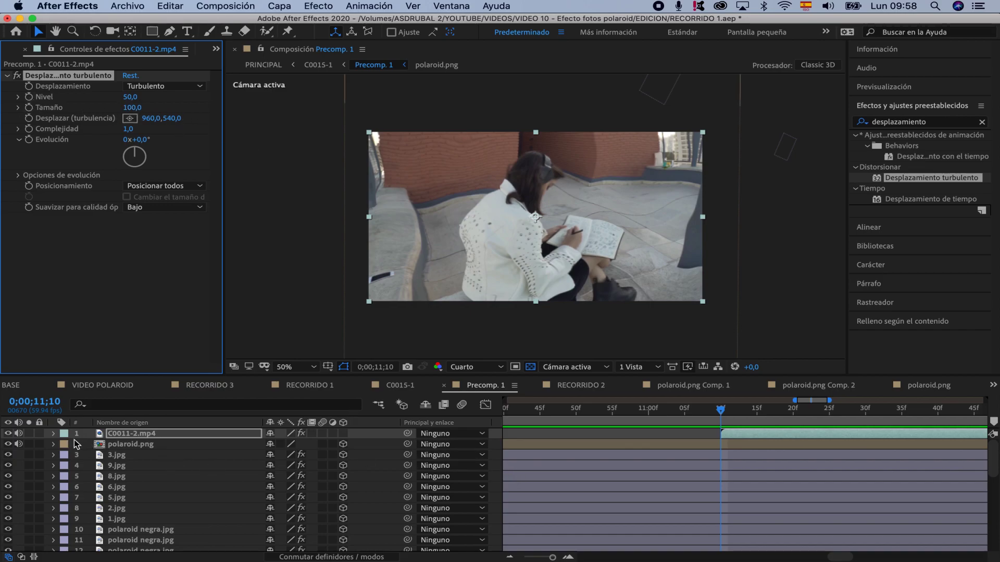
Expand the layer's Desplazamiento turbulento properties and start keyframing Nivel and Evolución at 0;00;11;10
left_click(54, 436)
left_click(54, 435)
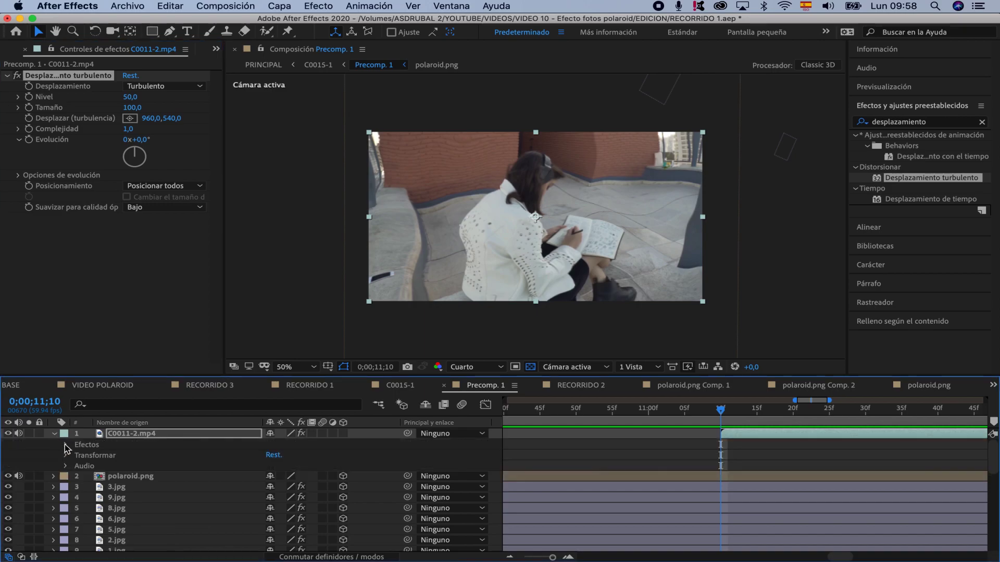
left_click(78, 455)
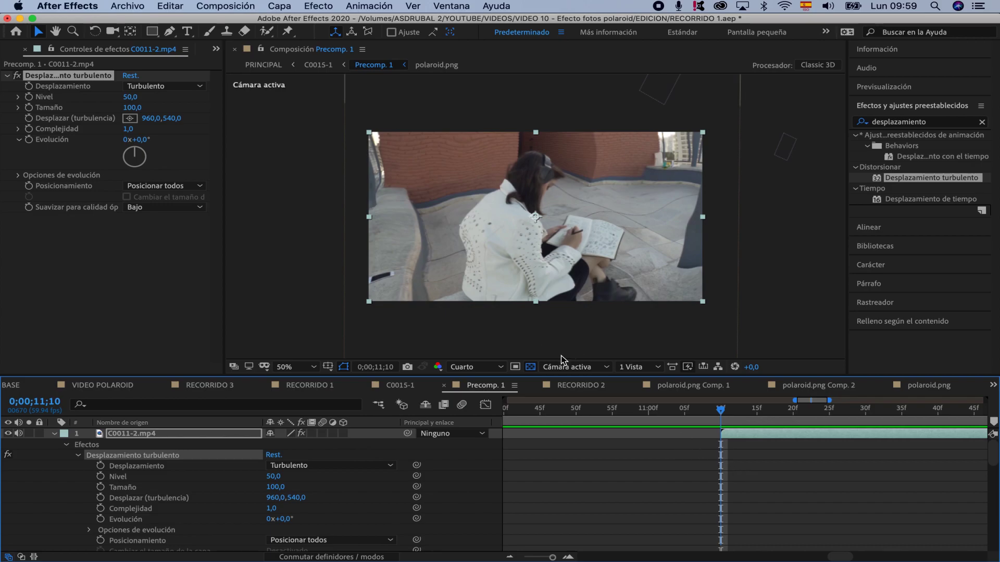
left_click(29, 97)
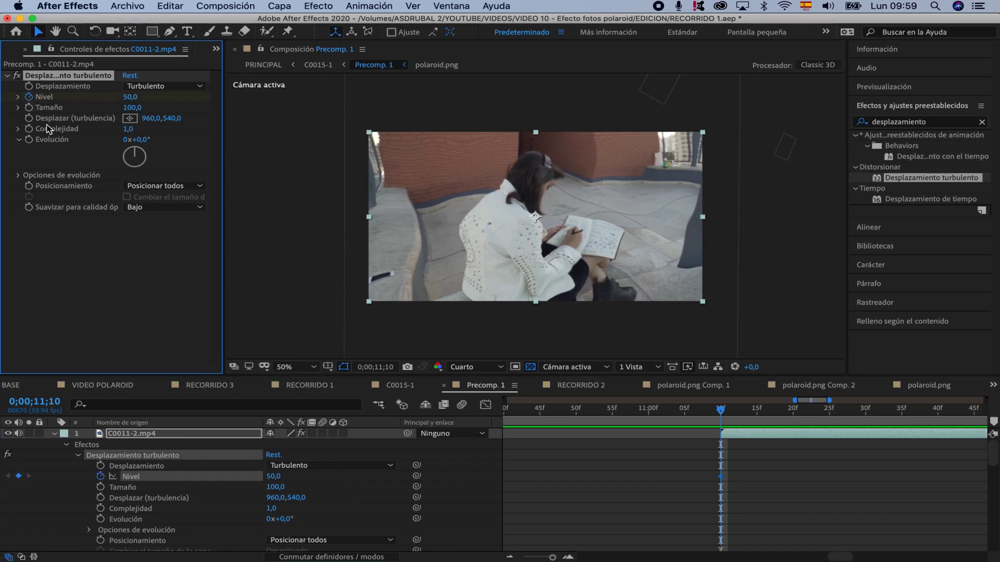
left_click(28, 139)
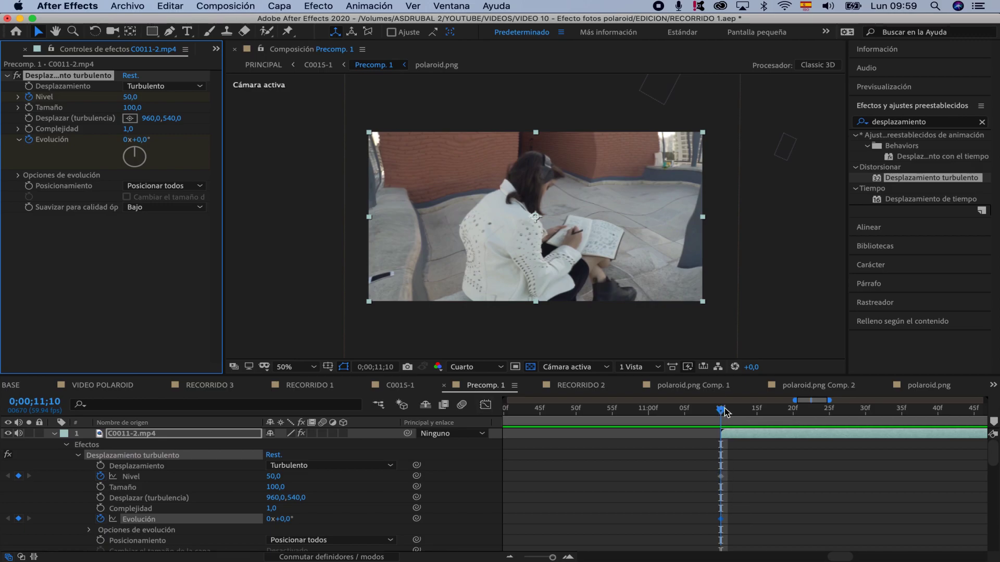
At 0;00;11;16, keyframe the turbulent displacement with Nivel at 0 and Evolución at 360°
left_click_drag(724, 412, 737, 440)
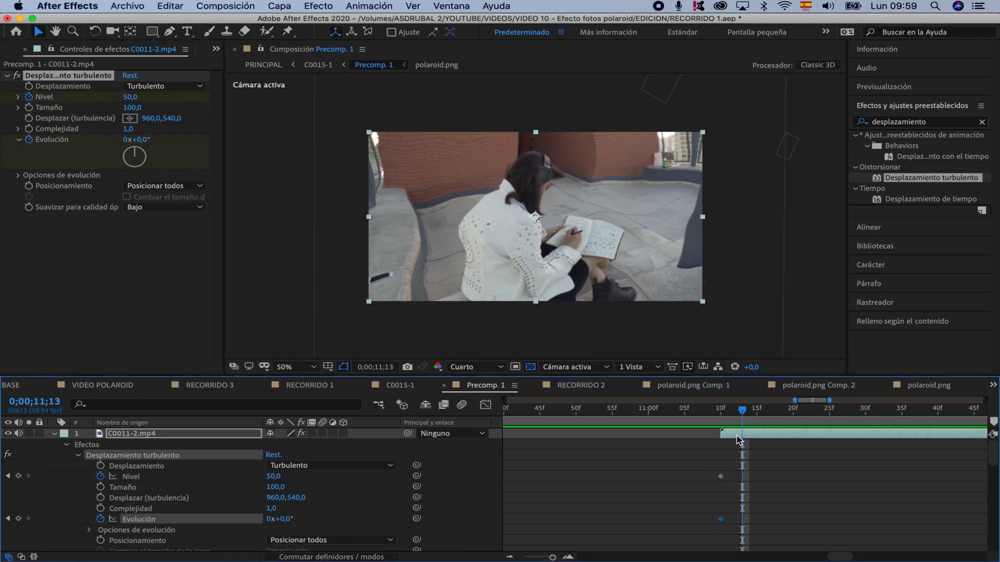
left_click_drag(742, 411, 727, 420)
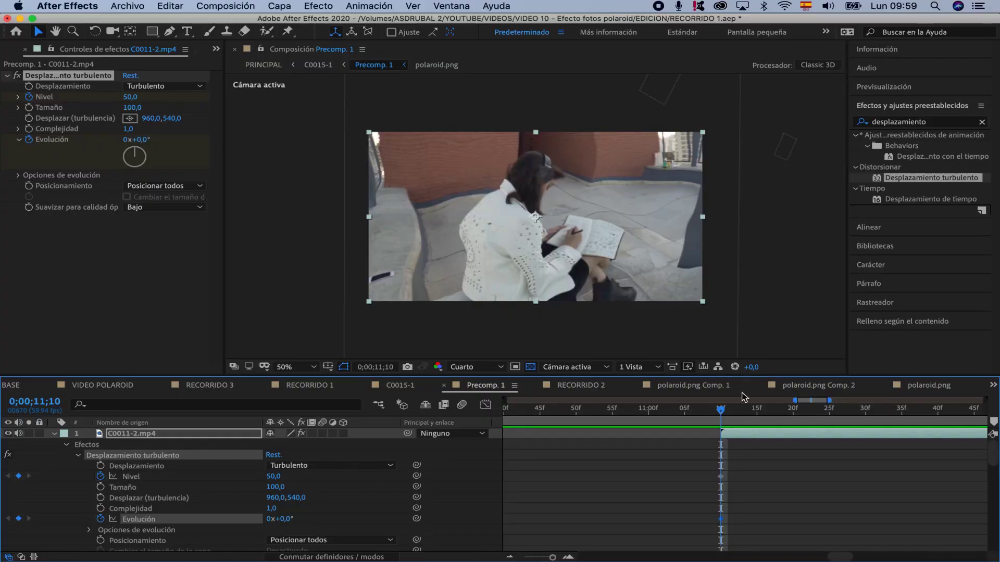
left_click_drag(721, 413, 725, 417)
key("Page_Down")
key("Page_Down")
key("Page_Down")
key("Page_Down")
key("Page_Down")
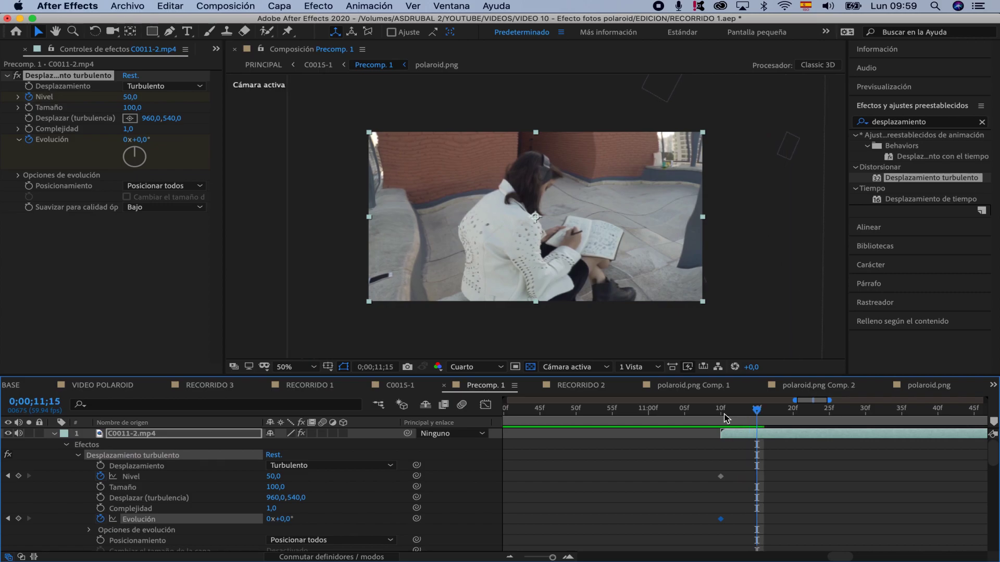
key("Page_Down")
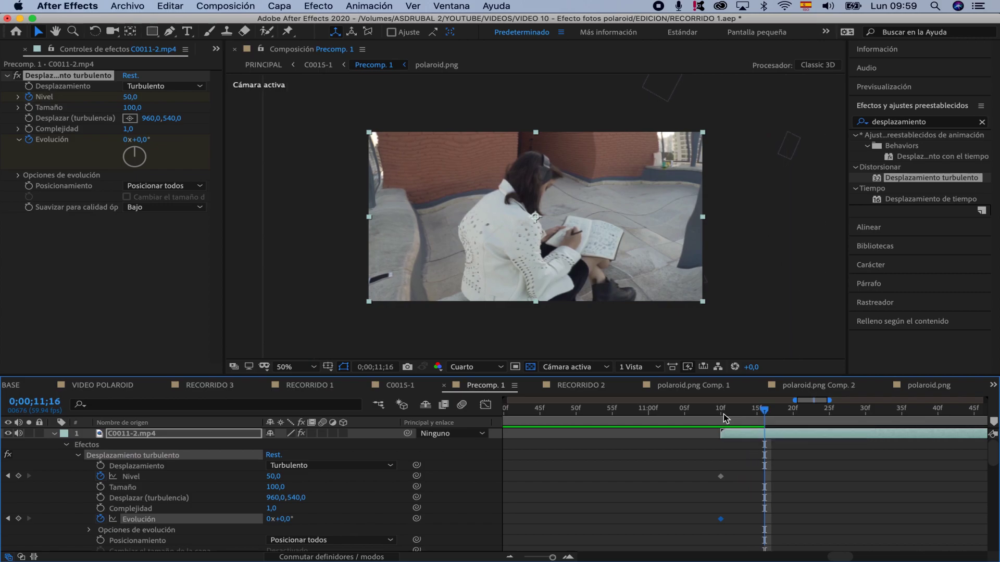
left_click(130, 97)
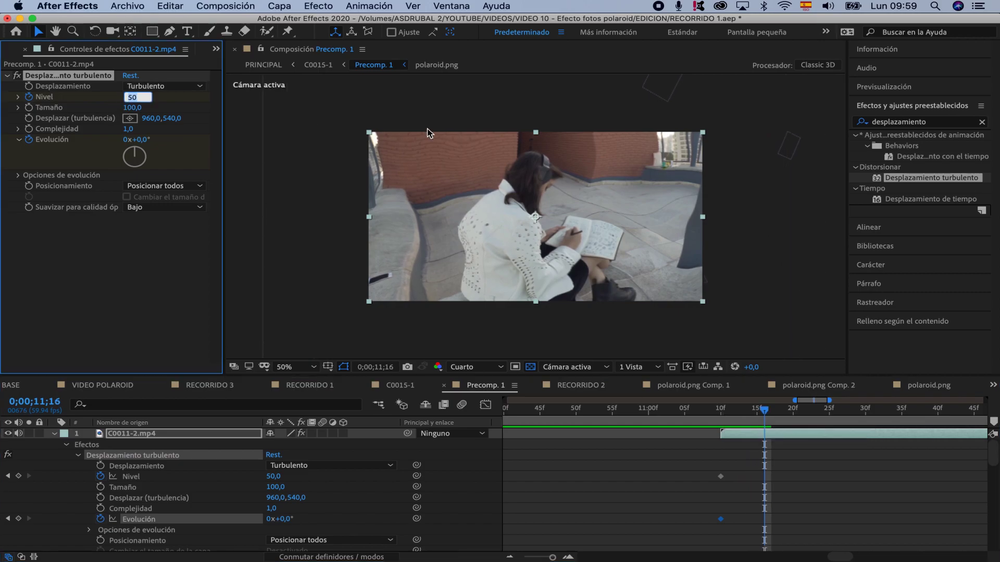
type("0")
left_click(143, 140)
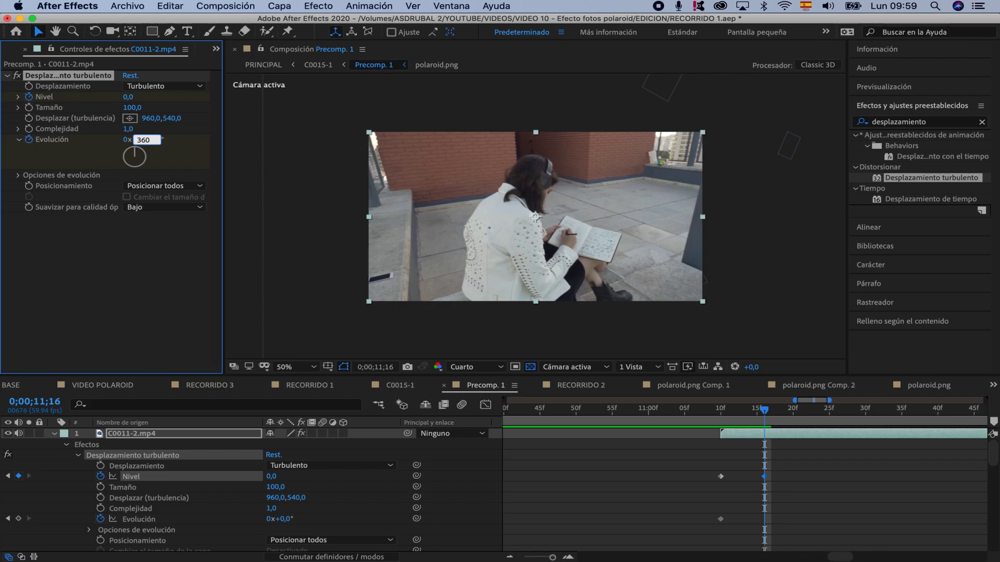
key("Return")
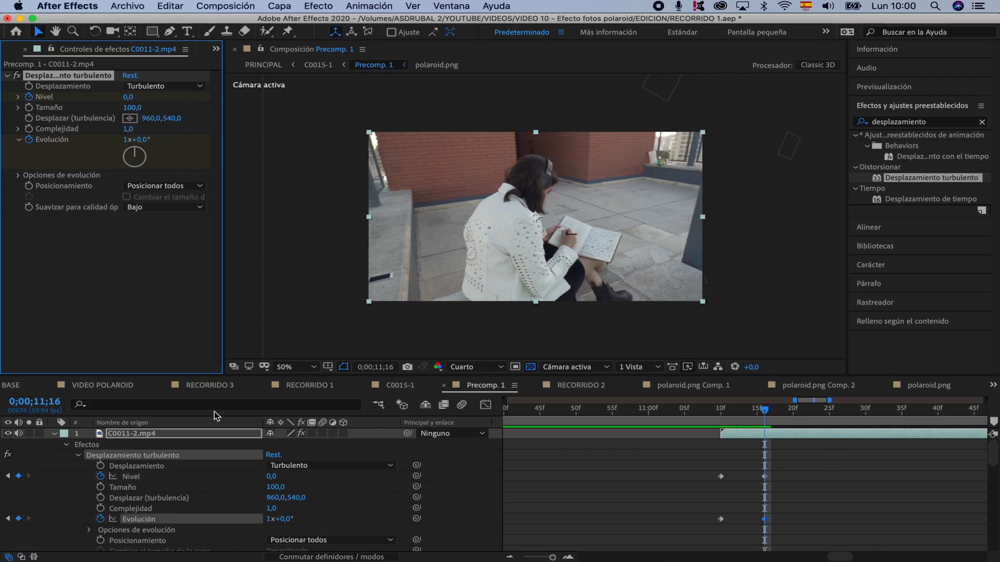
Collapse the C0011-2.mp4 layer and preview the distorted transition, first from 0;00;10;51 and again from 0;00;09;31
left_click(55, 434)
left_click_drag(766, 411, 586, 437)
key("space")
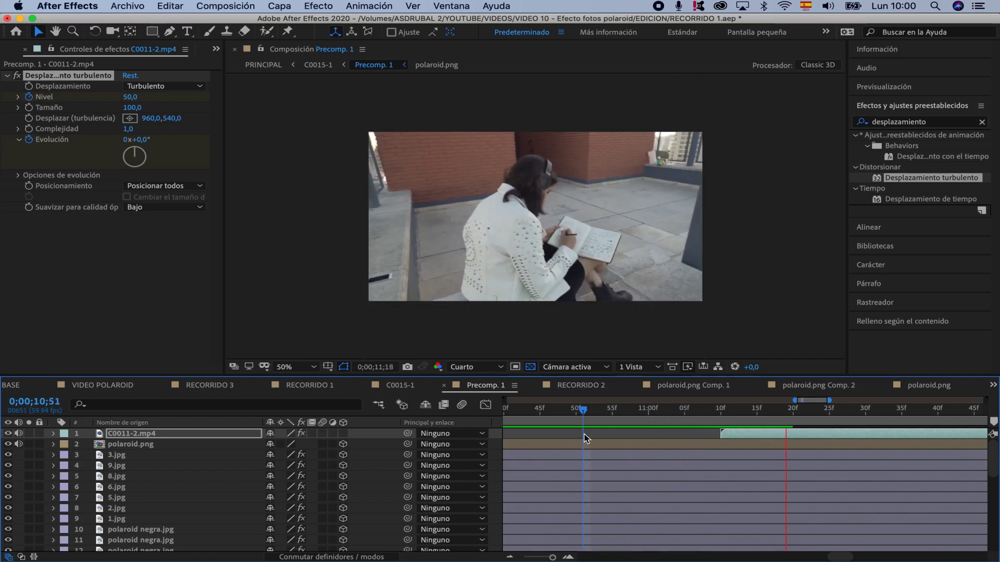
key("space")
key("minus")
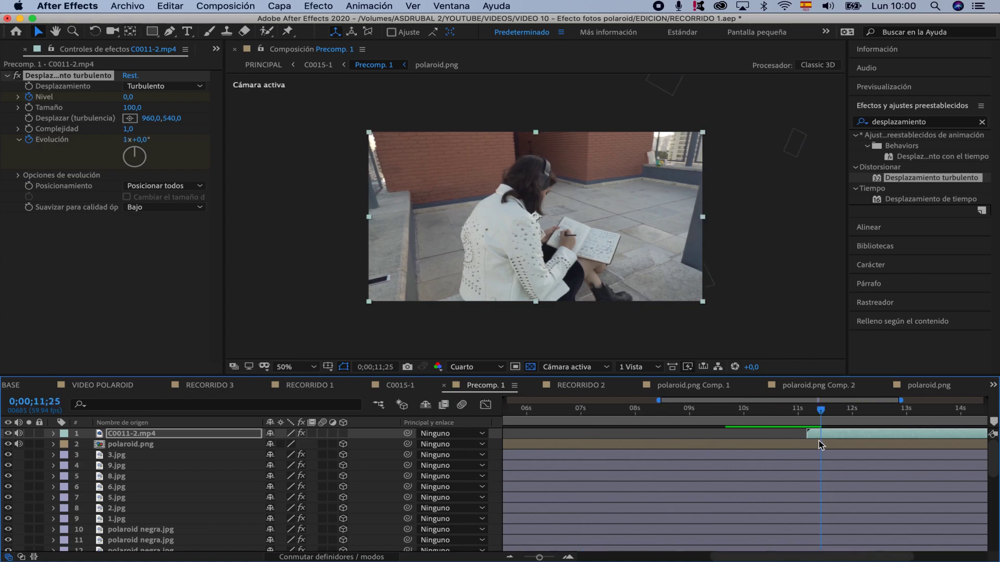
left_click(717, 427)
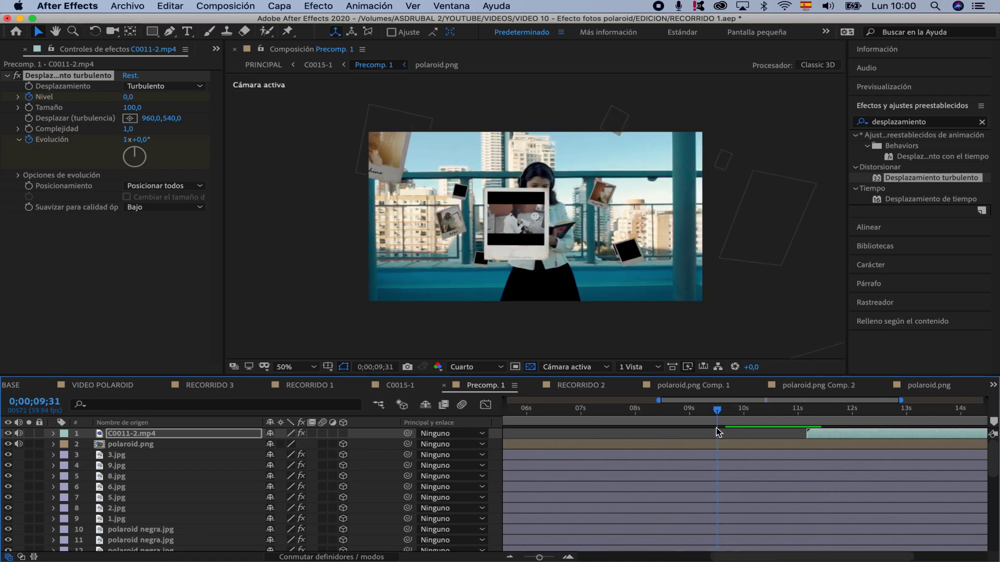
key("space")
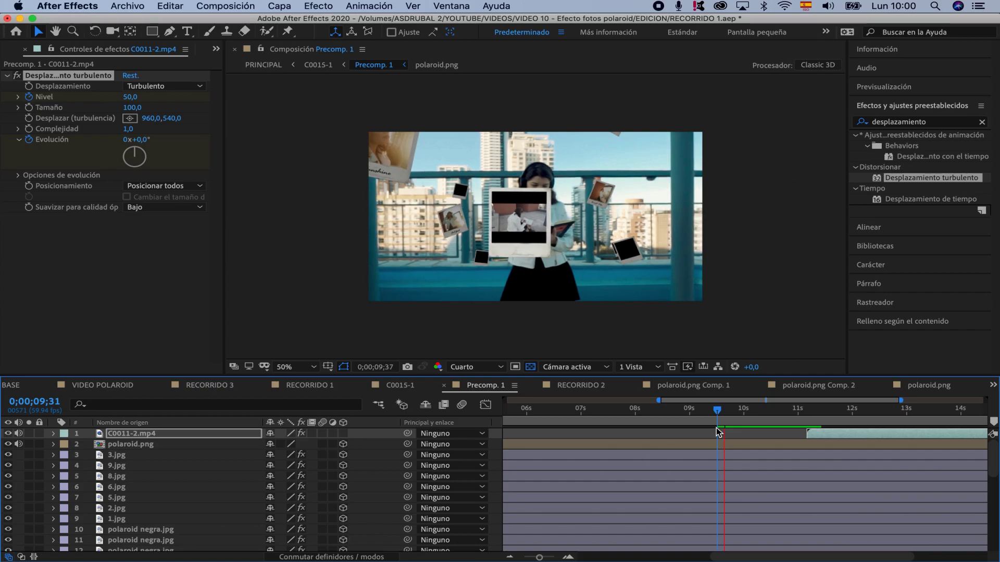